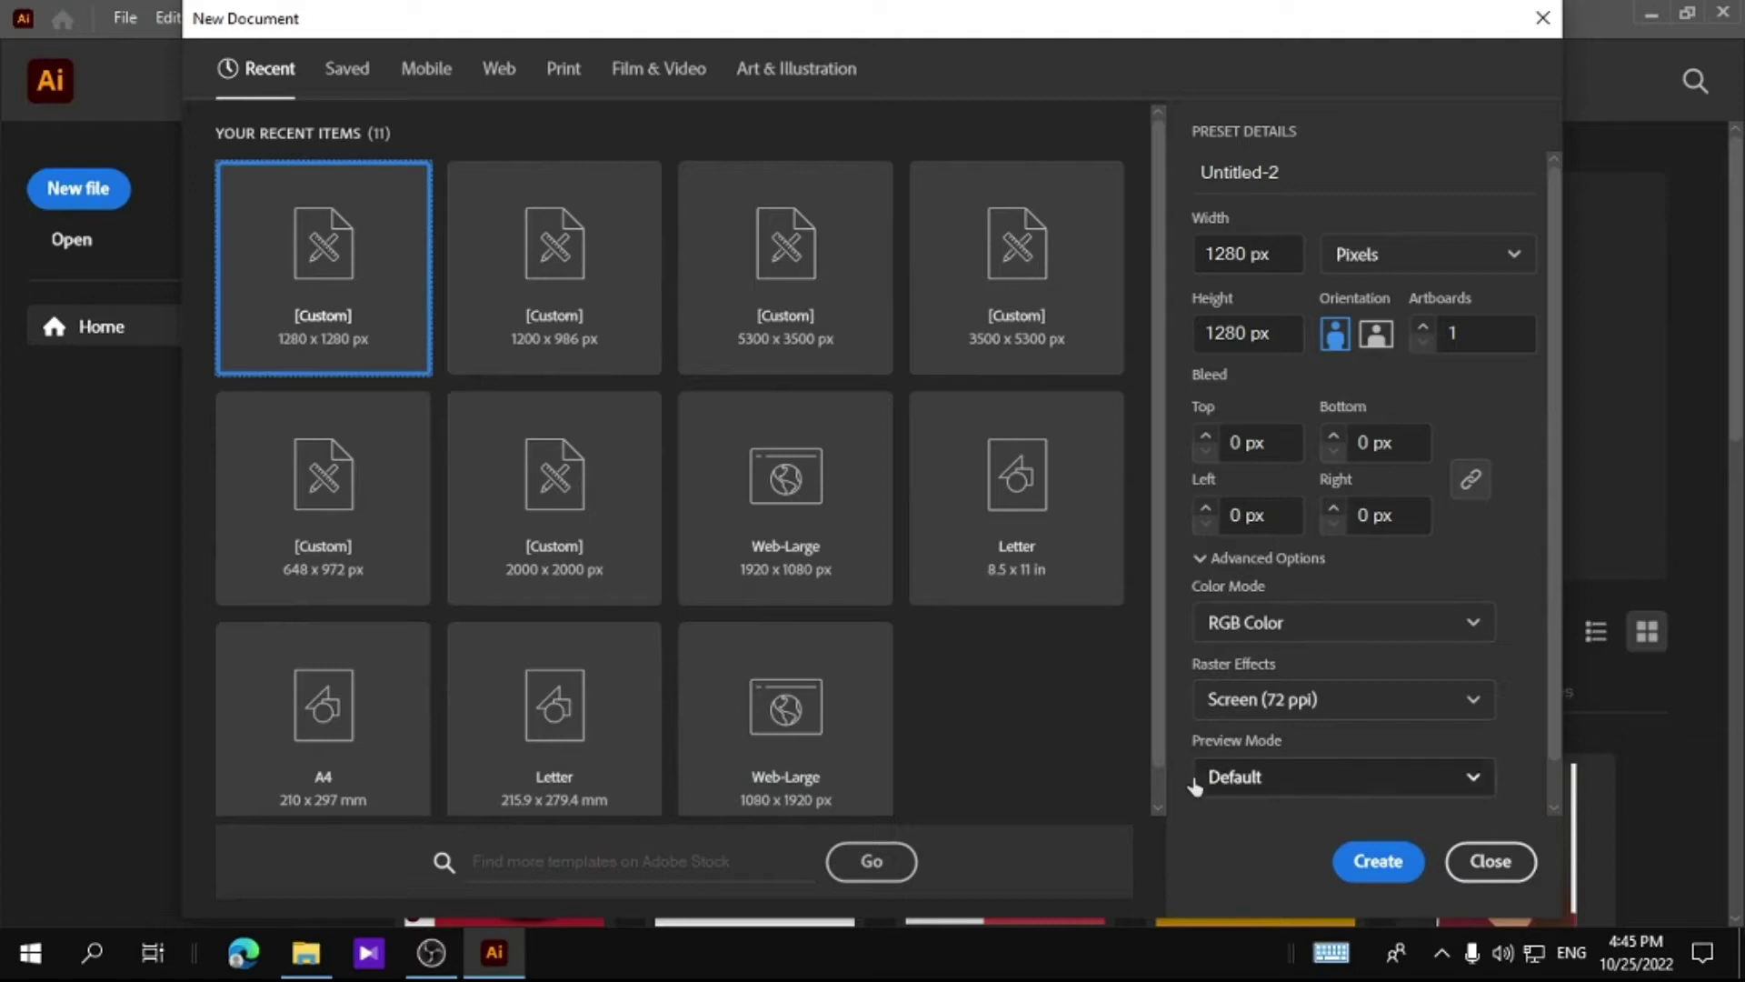
Create a 1280 × 1280 px RGB document and draw a white ellipse about 1107 × 925 px near the artboard's centre
left_click(1376, 864)
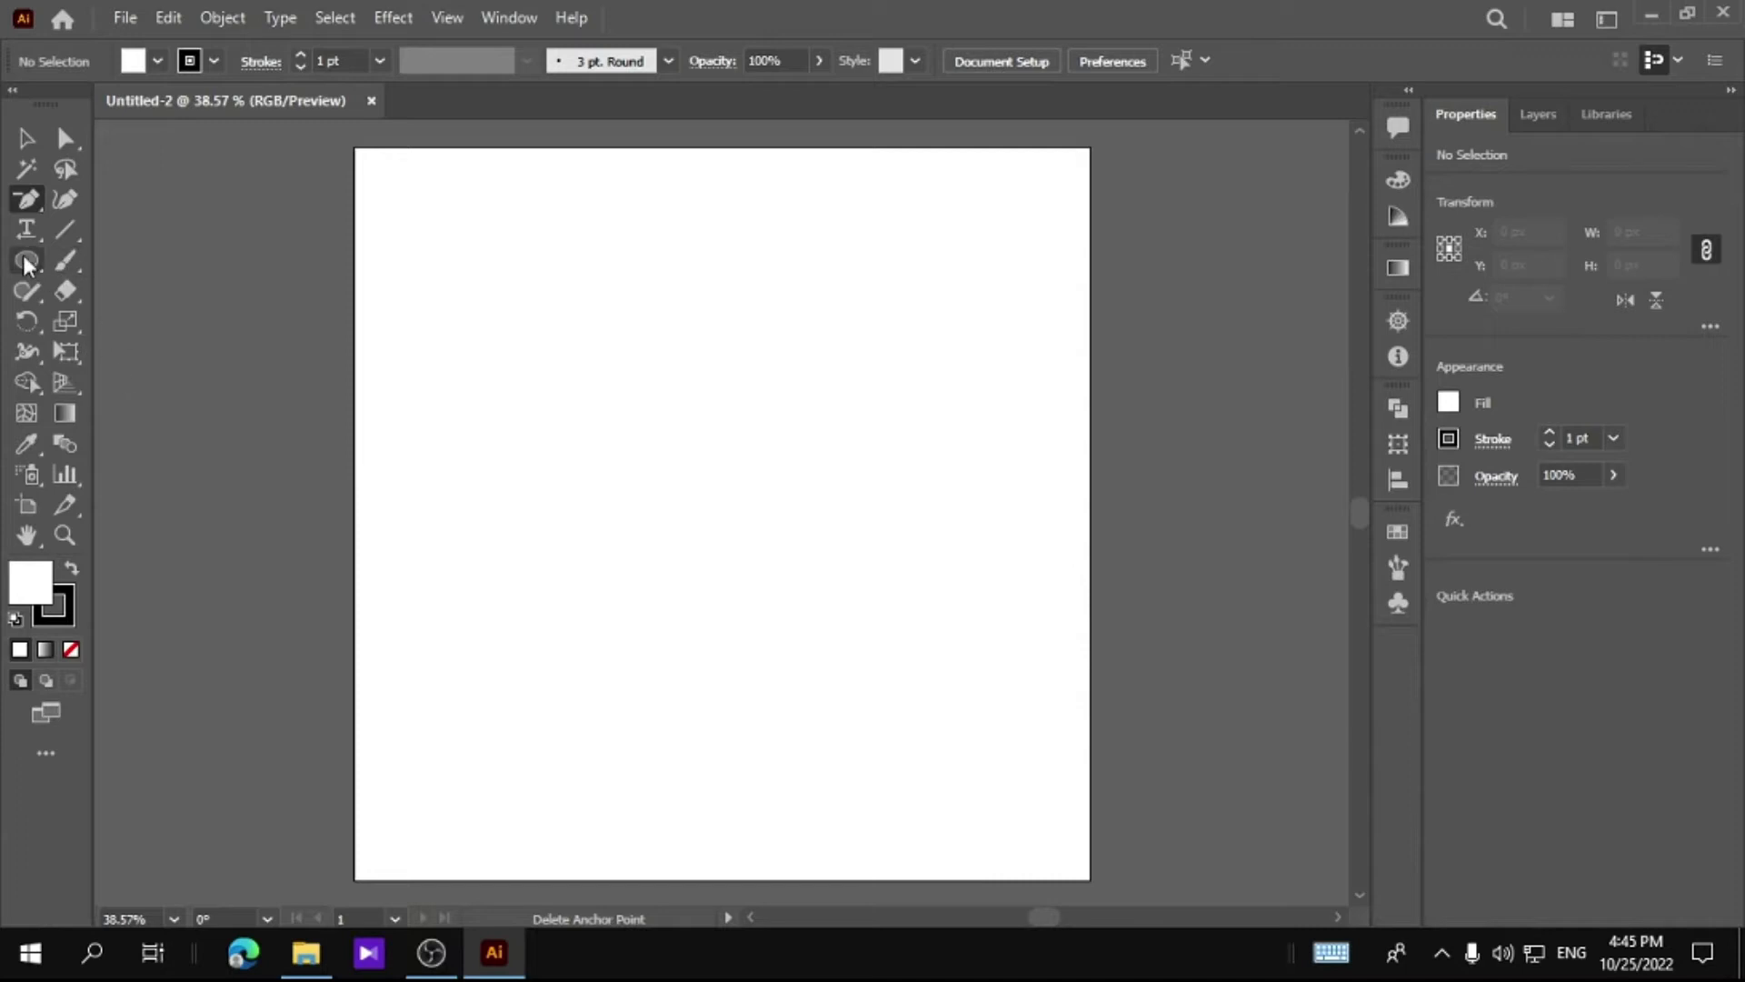
left_click_drag(27, 261, 215, 318)
left_click_drag(441, 339, 1078, 868)
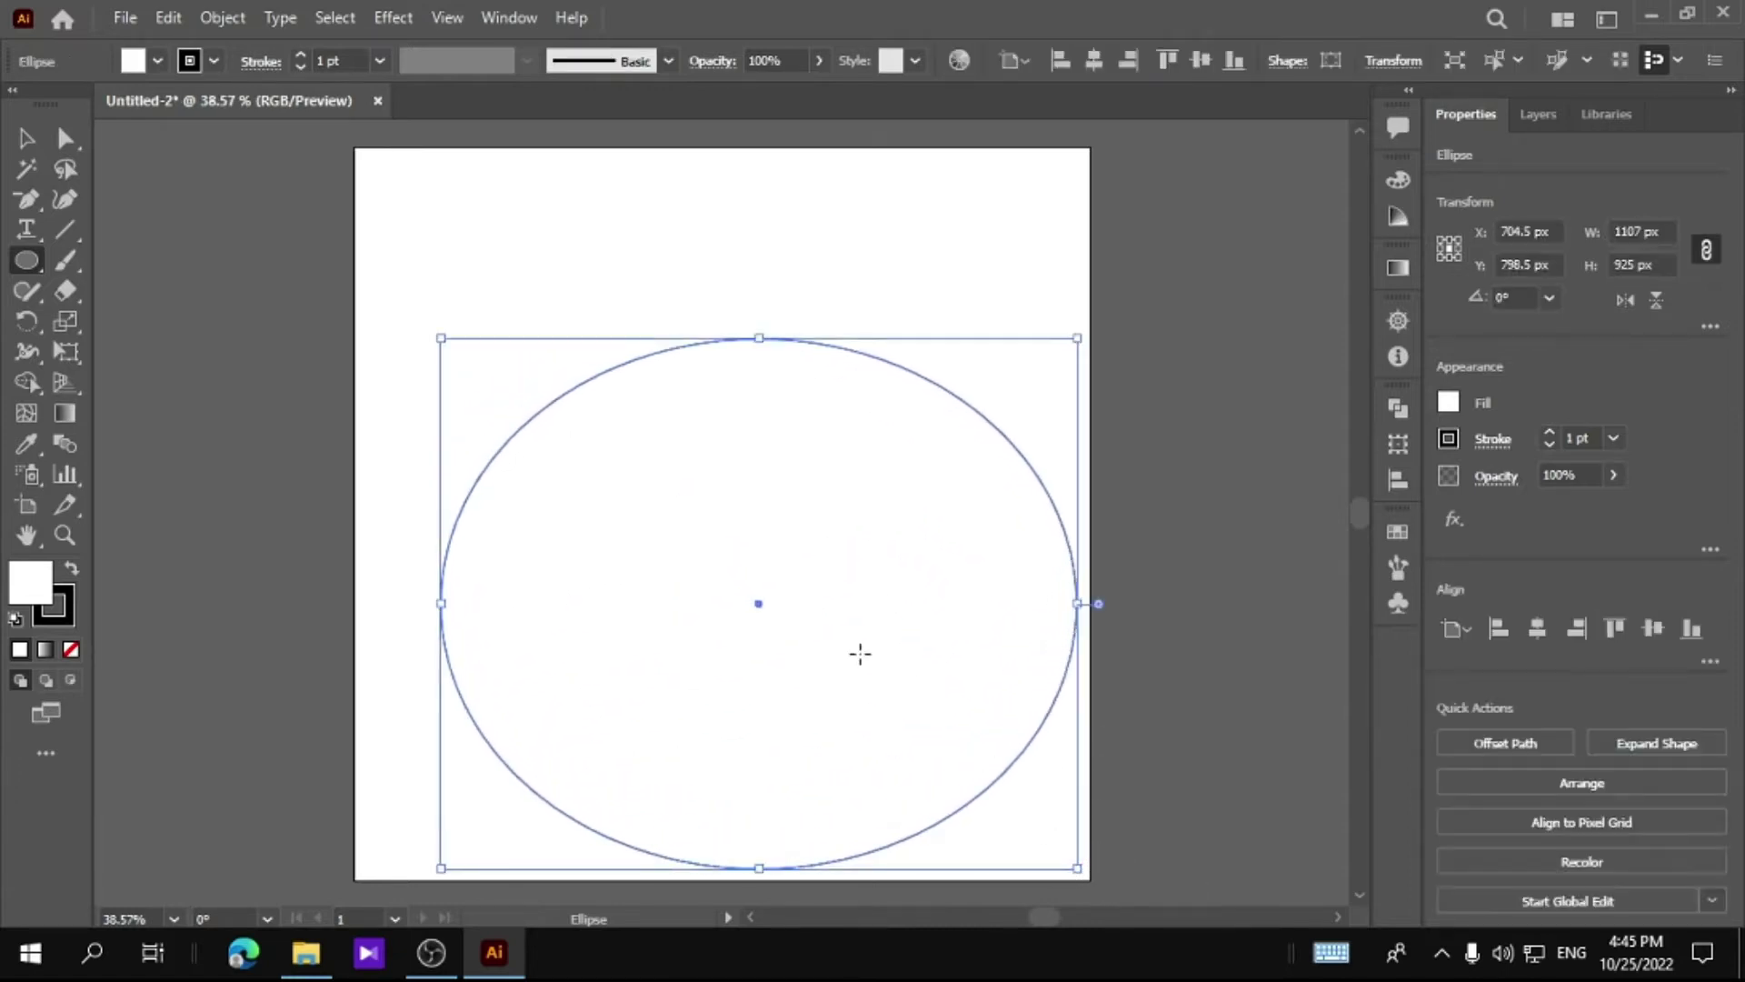
left_click_drag(758, 603, 733, 538)
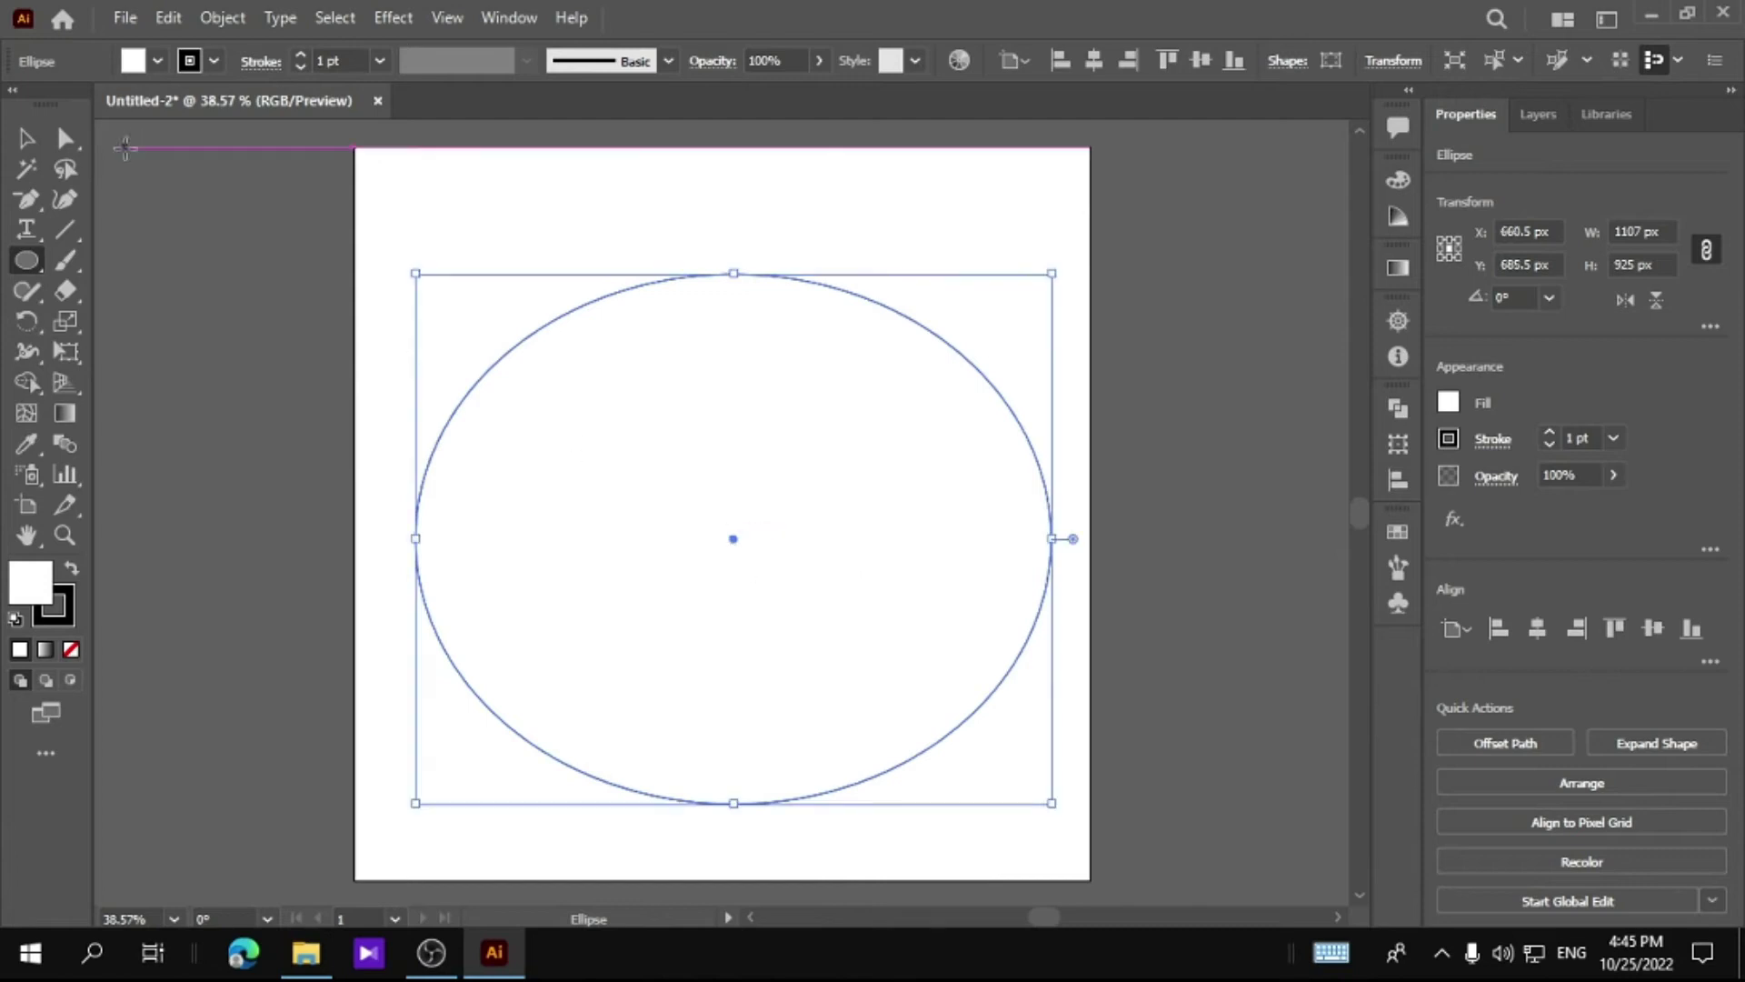
Move the ellipse's left and right anchor points slightly down and set its stroke weight to 33 pt
left_click(78, 142)
left_click_drag(1051, 538, 1055, 560)
mouse_move(415, 545)
left_mouse_down()
mouse_move(415, 574)
mouse_move(417, 551)
left_mouse_up()
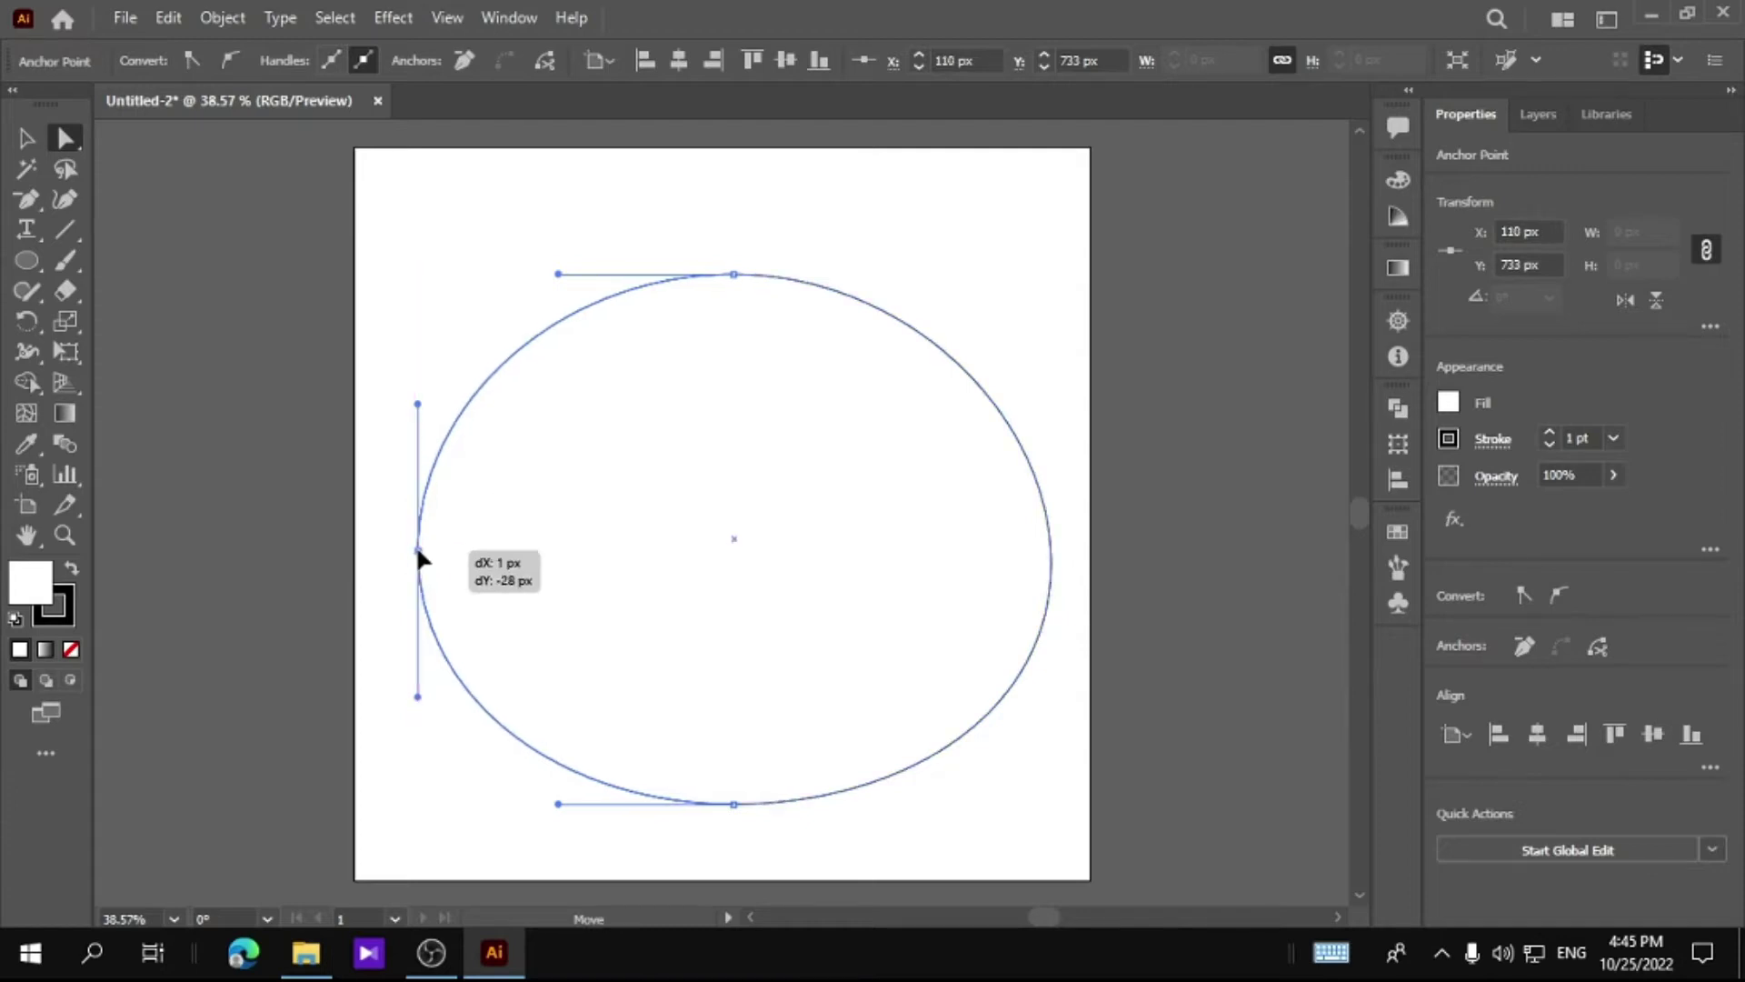
left_click_drag(1052, 564, 1053, 559)
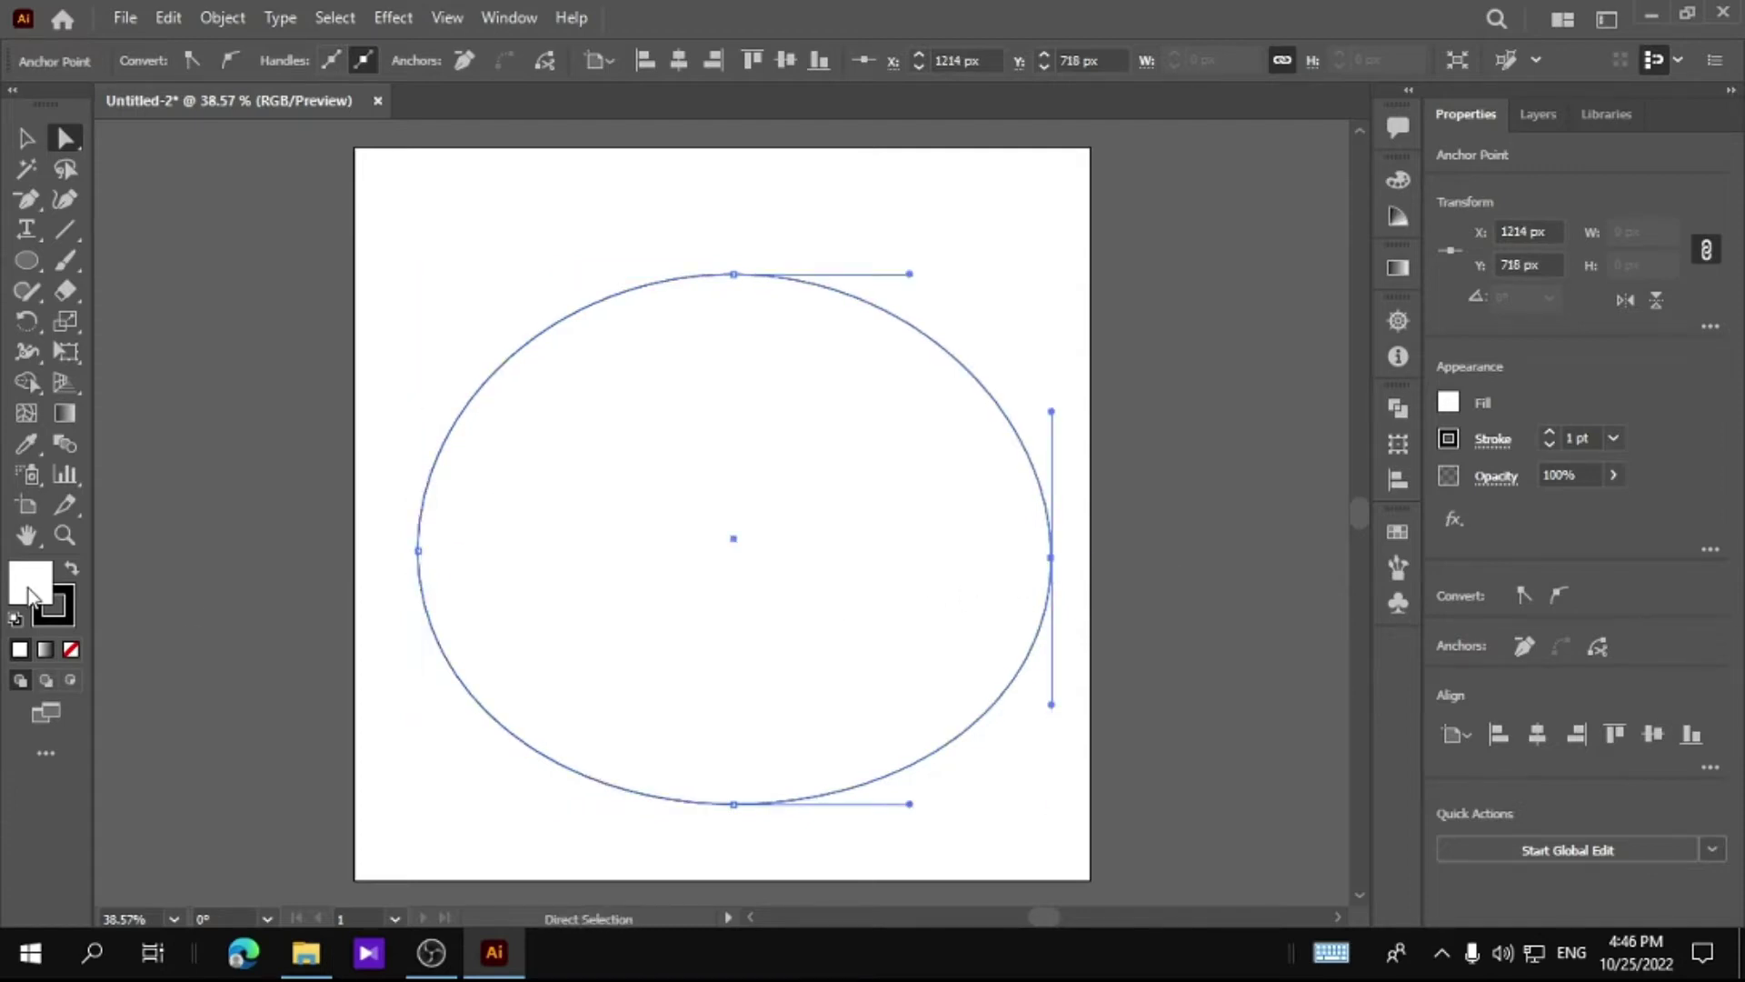
left_click_drag(1551, 434, 1551, 434)
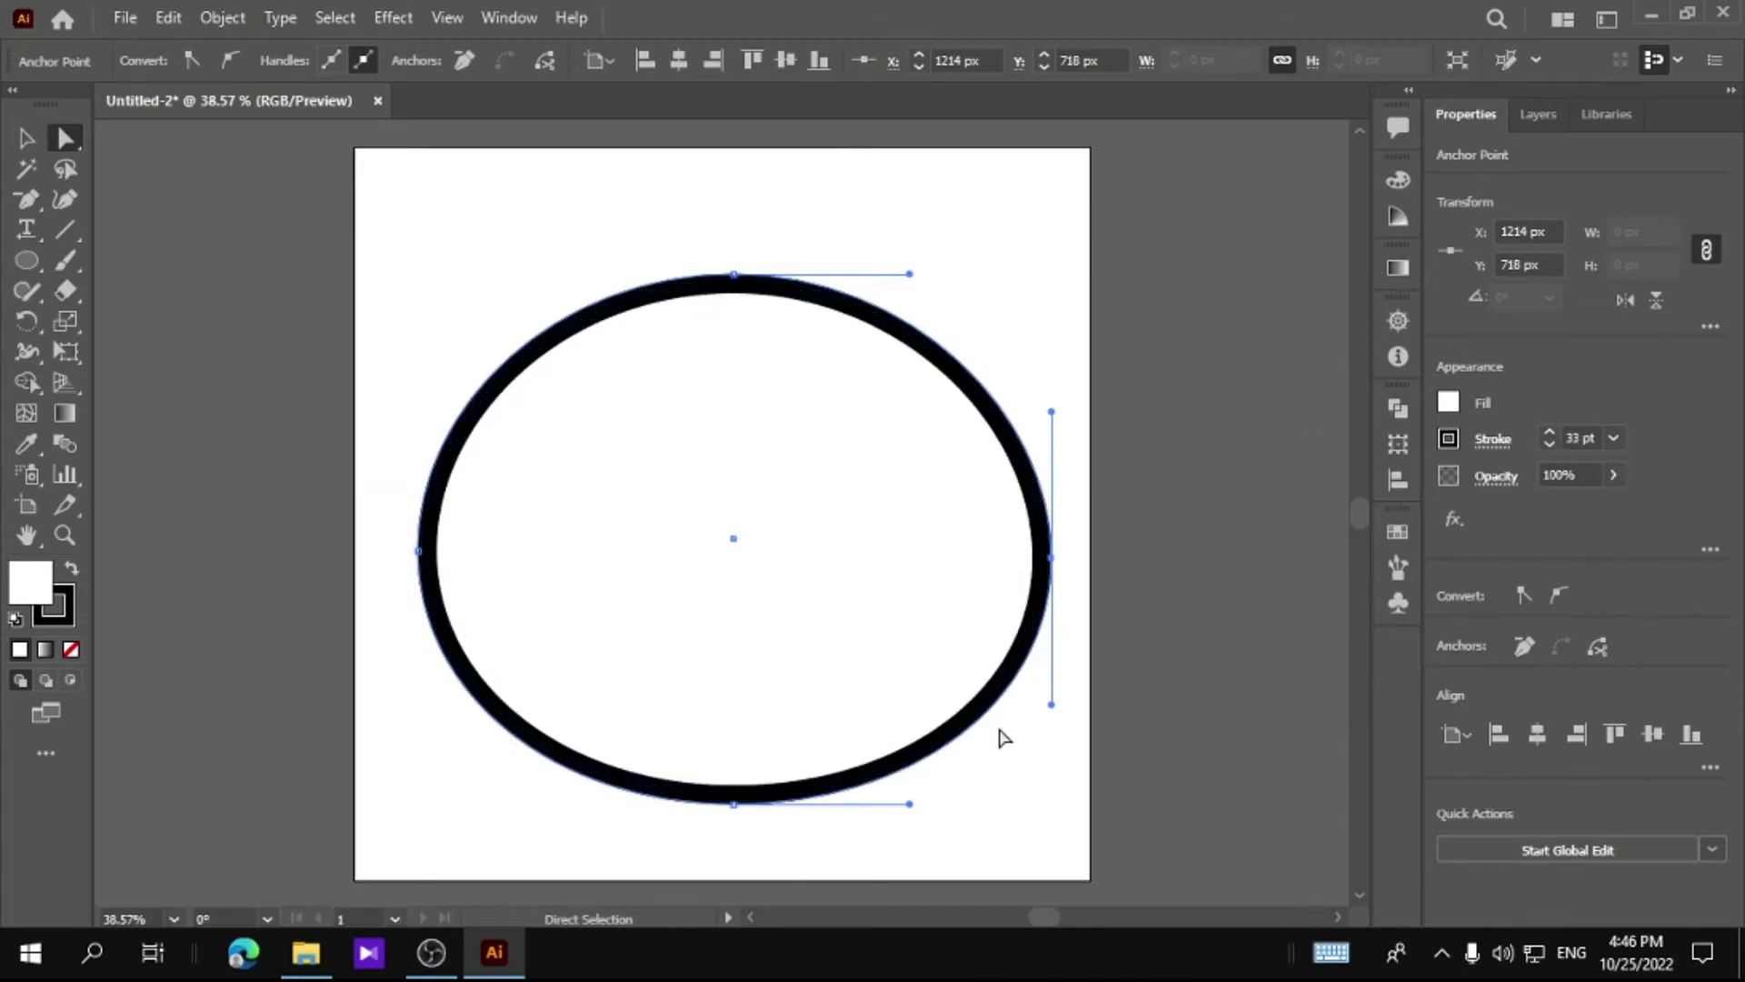
left_click(309, 597)
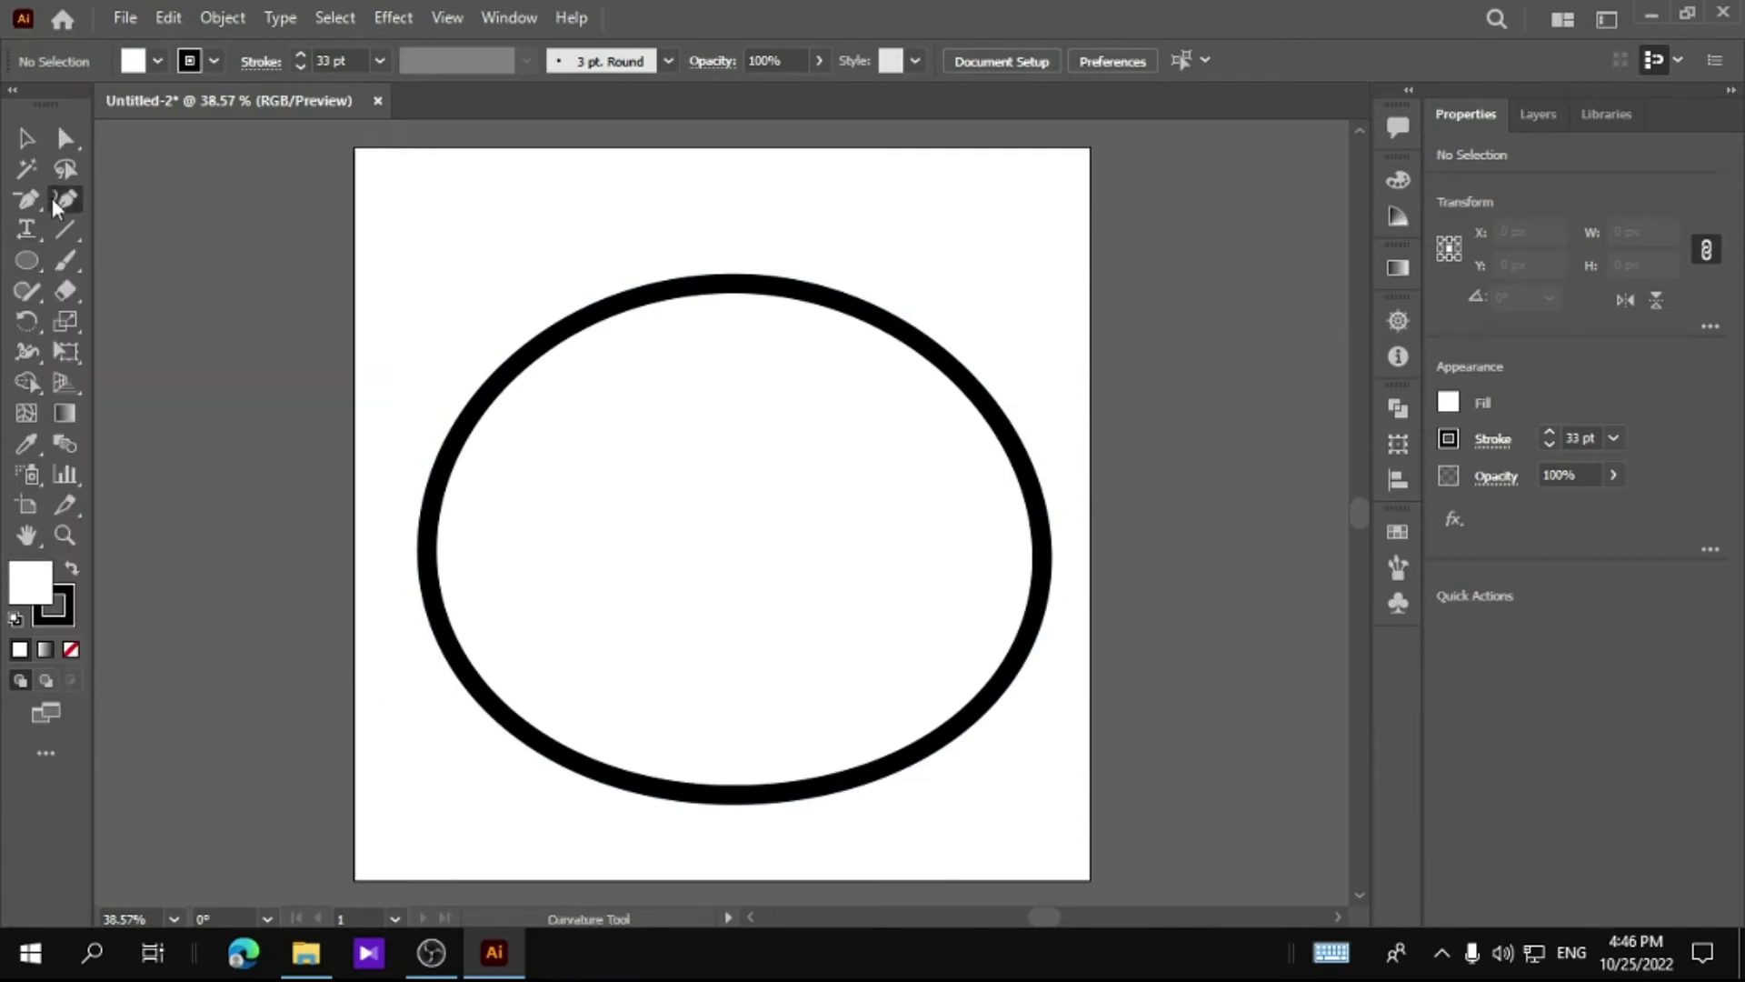
Start a Pen tool path for the eye patch with its first anchor in the upper left of the head
left_click(547, 497)
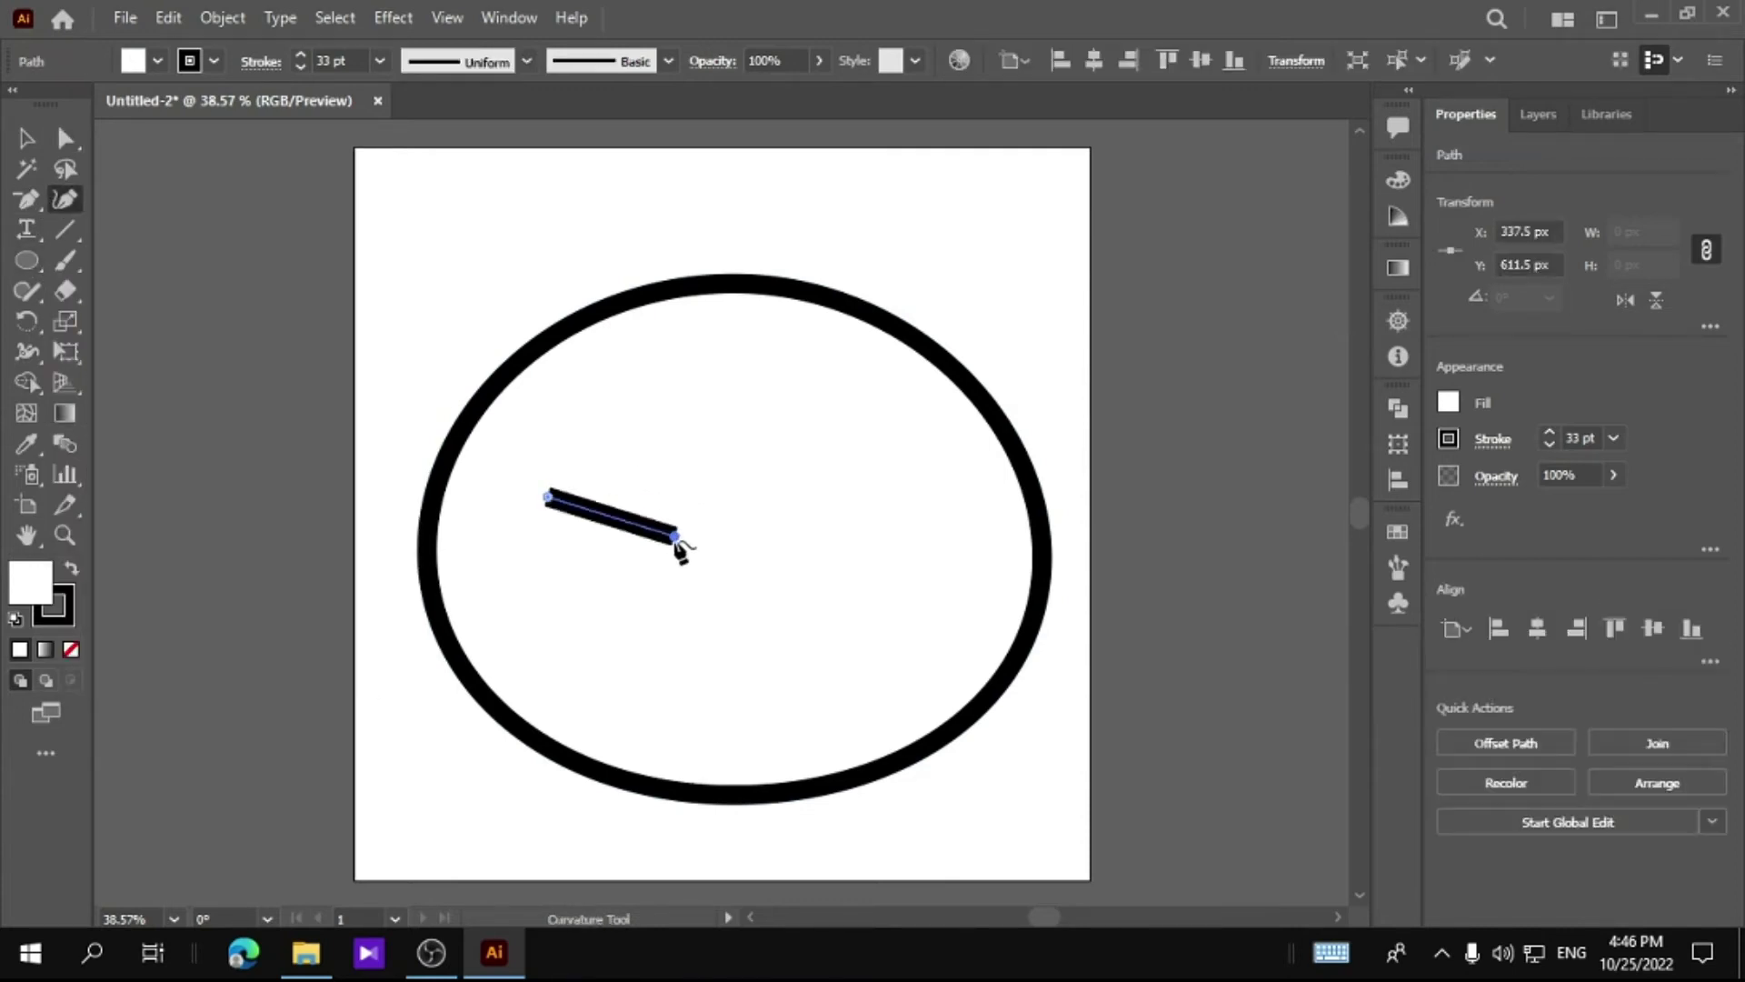
key("Escape")
left_click(14, 205)
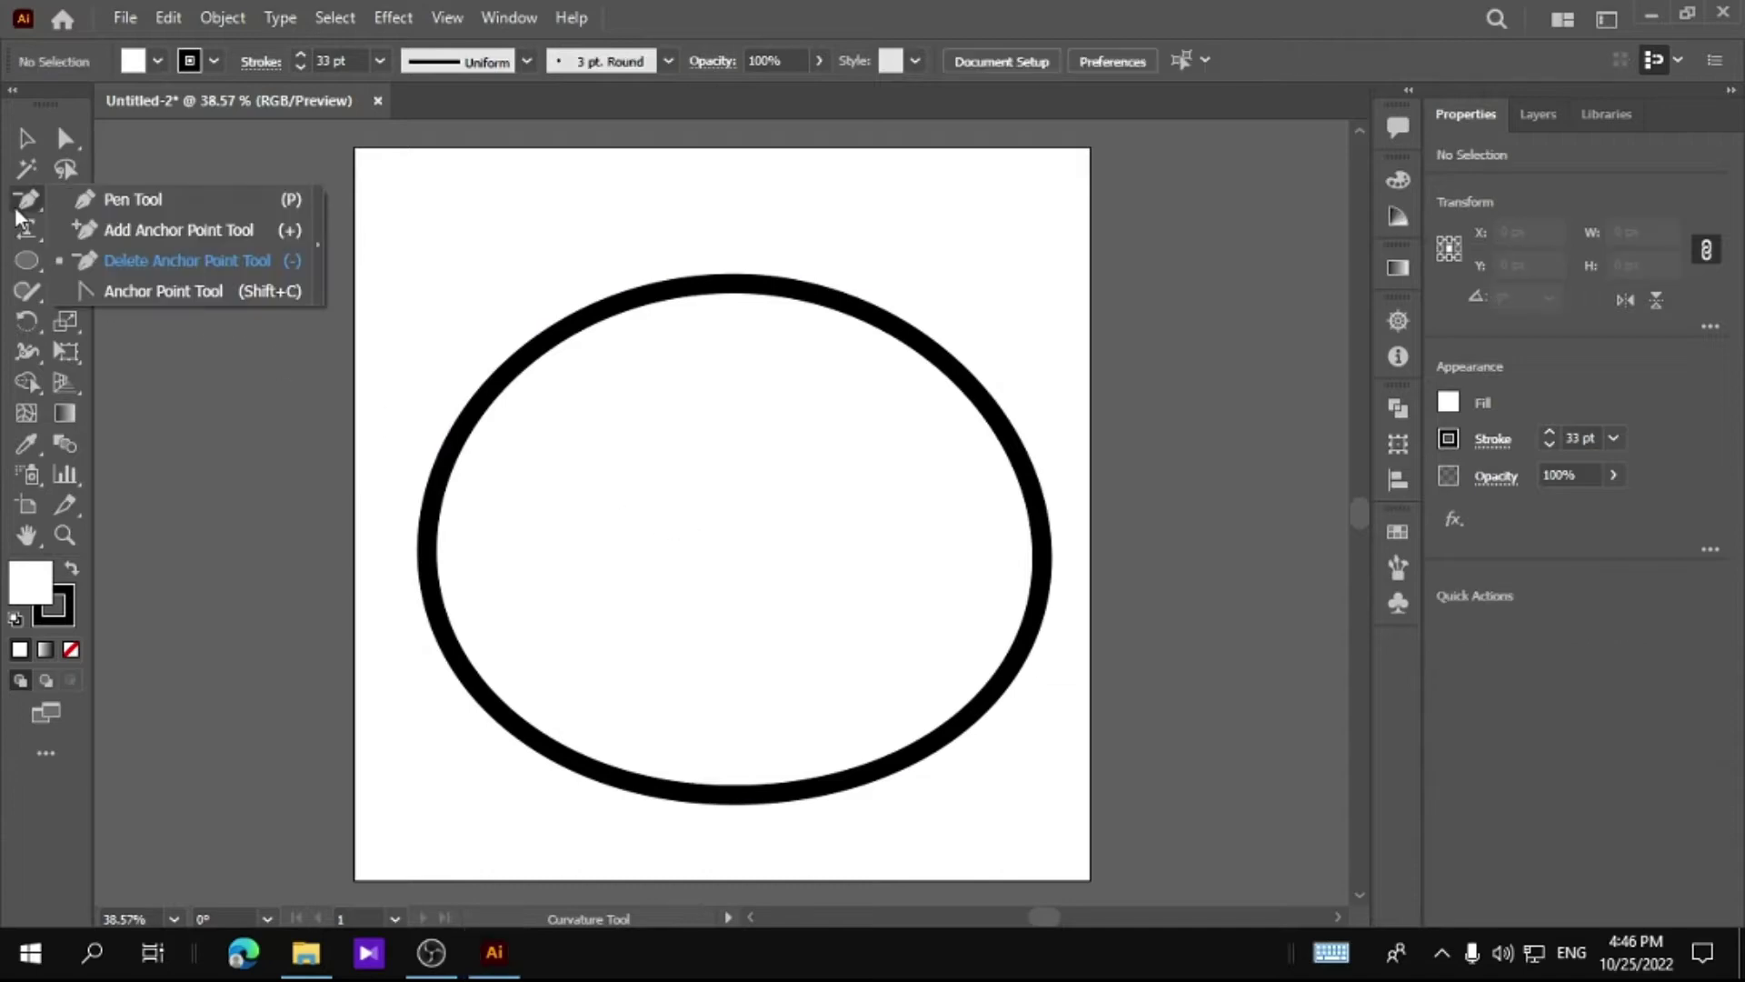
left_click(191, 196)
left_click(564, 466)
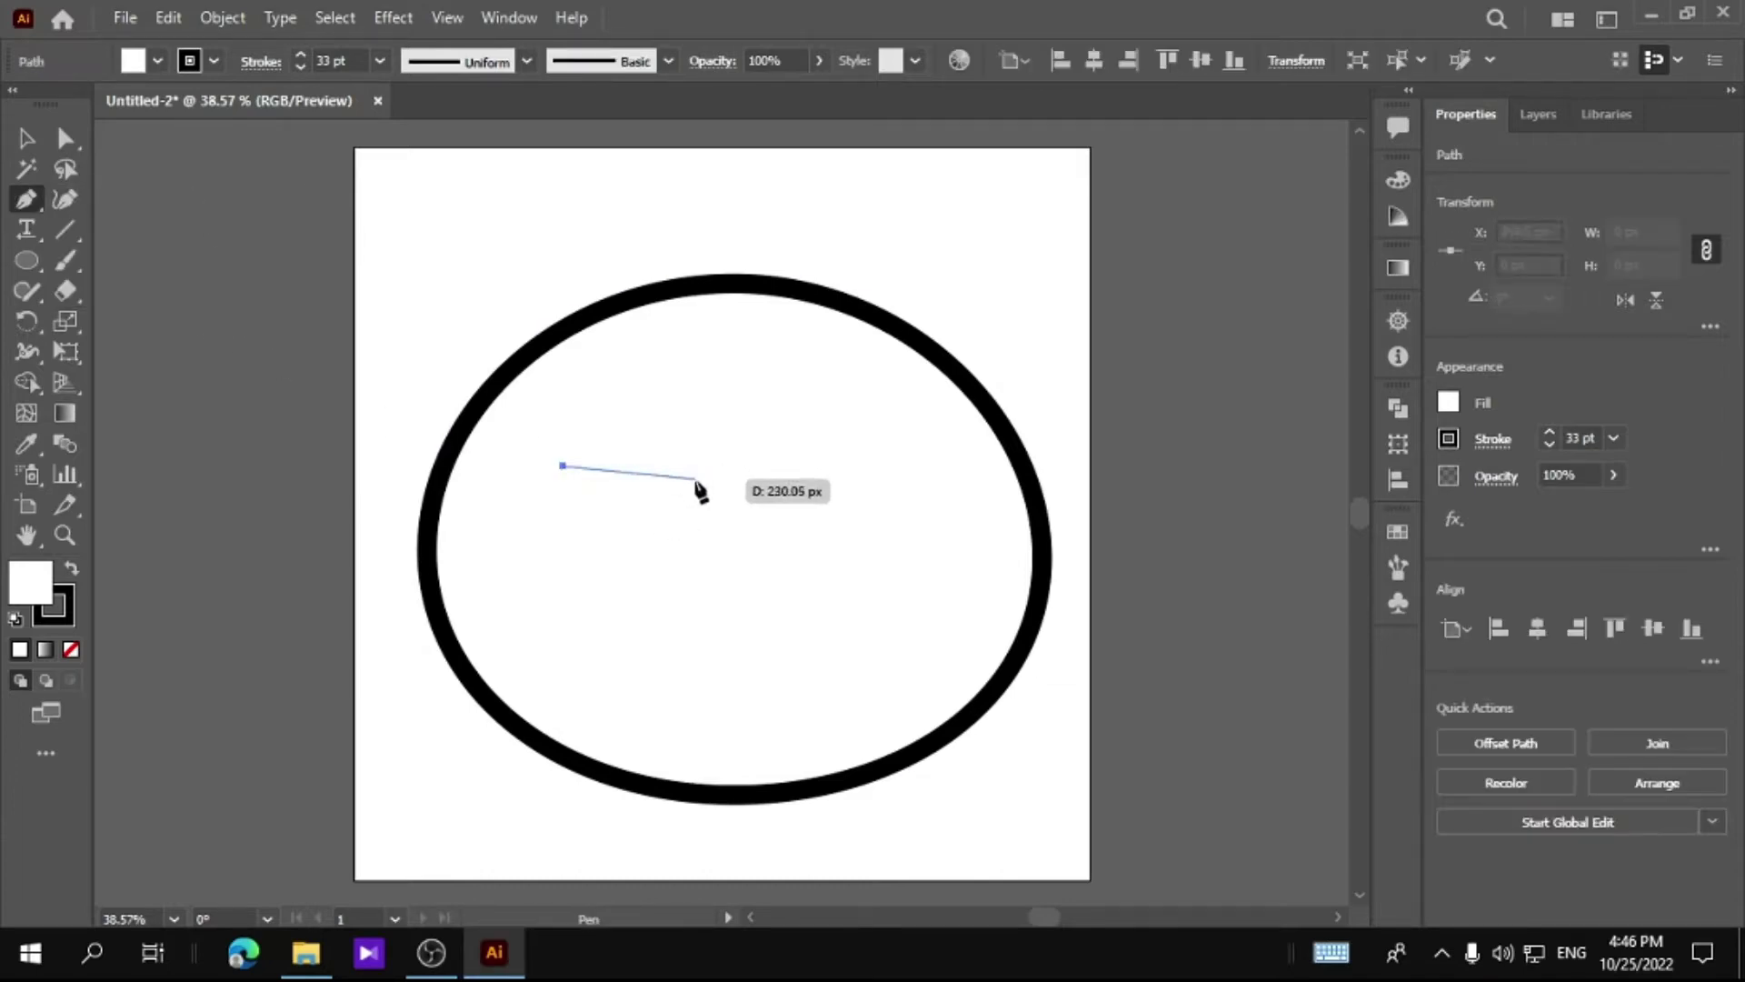
left_click_drag(693, 483, 745, 560)
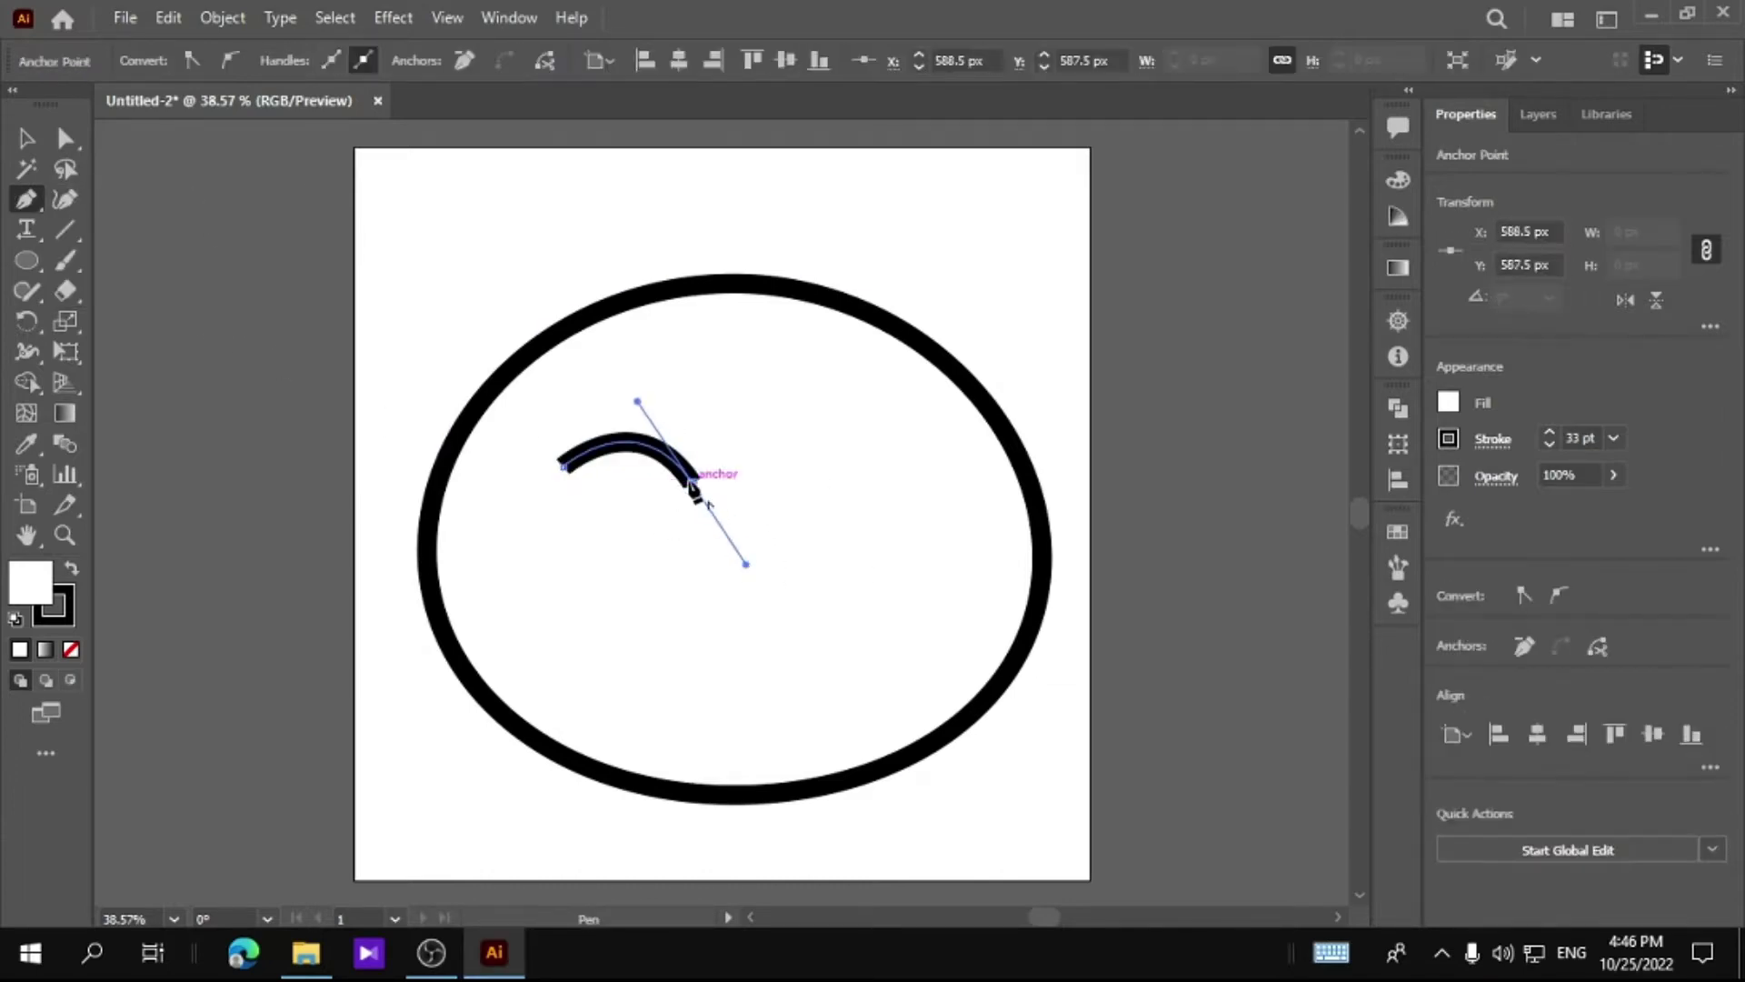
mouse_move(692, 483)
left_mouse_down()
mouse_move(678, 591)
mouse_move(644, 606)
left_mouse_up()
left_click(642, 600)
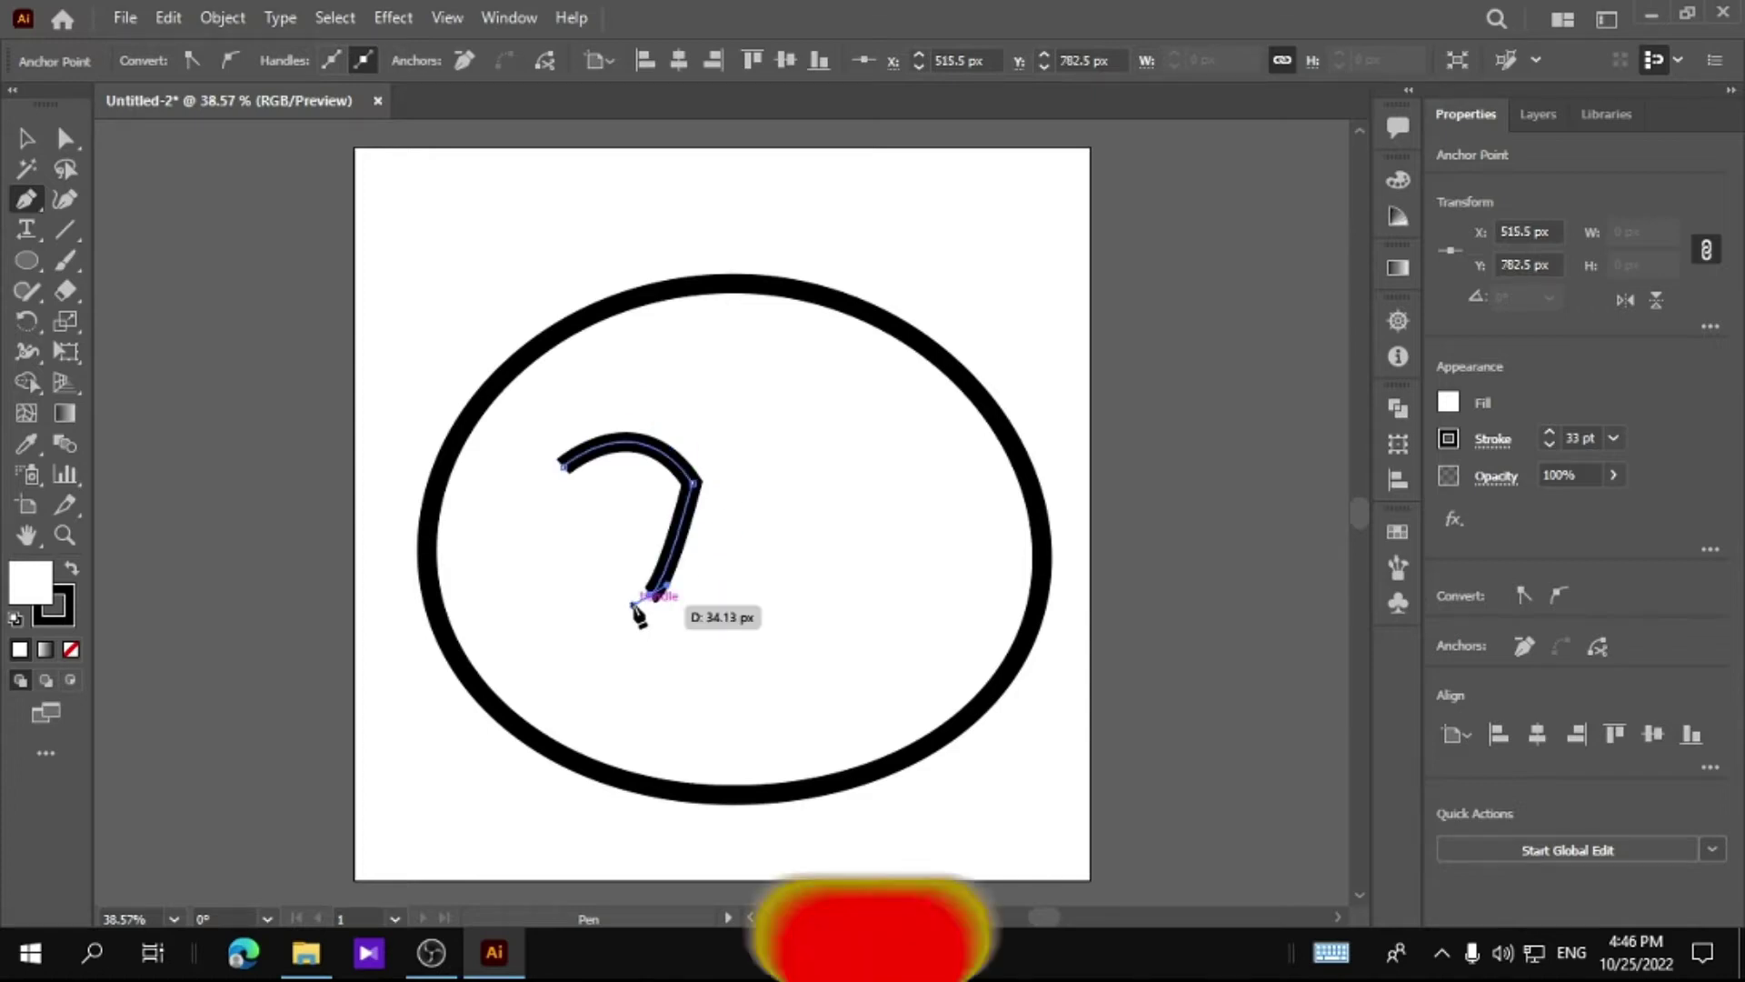
key("ctrl+z")
key("ctrl+z")
Draw the rounded eye patch outline with curved segments and close it at its first anchor
left_click_drag(694, 489, 722, 574)
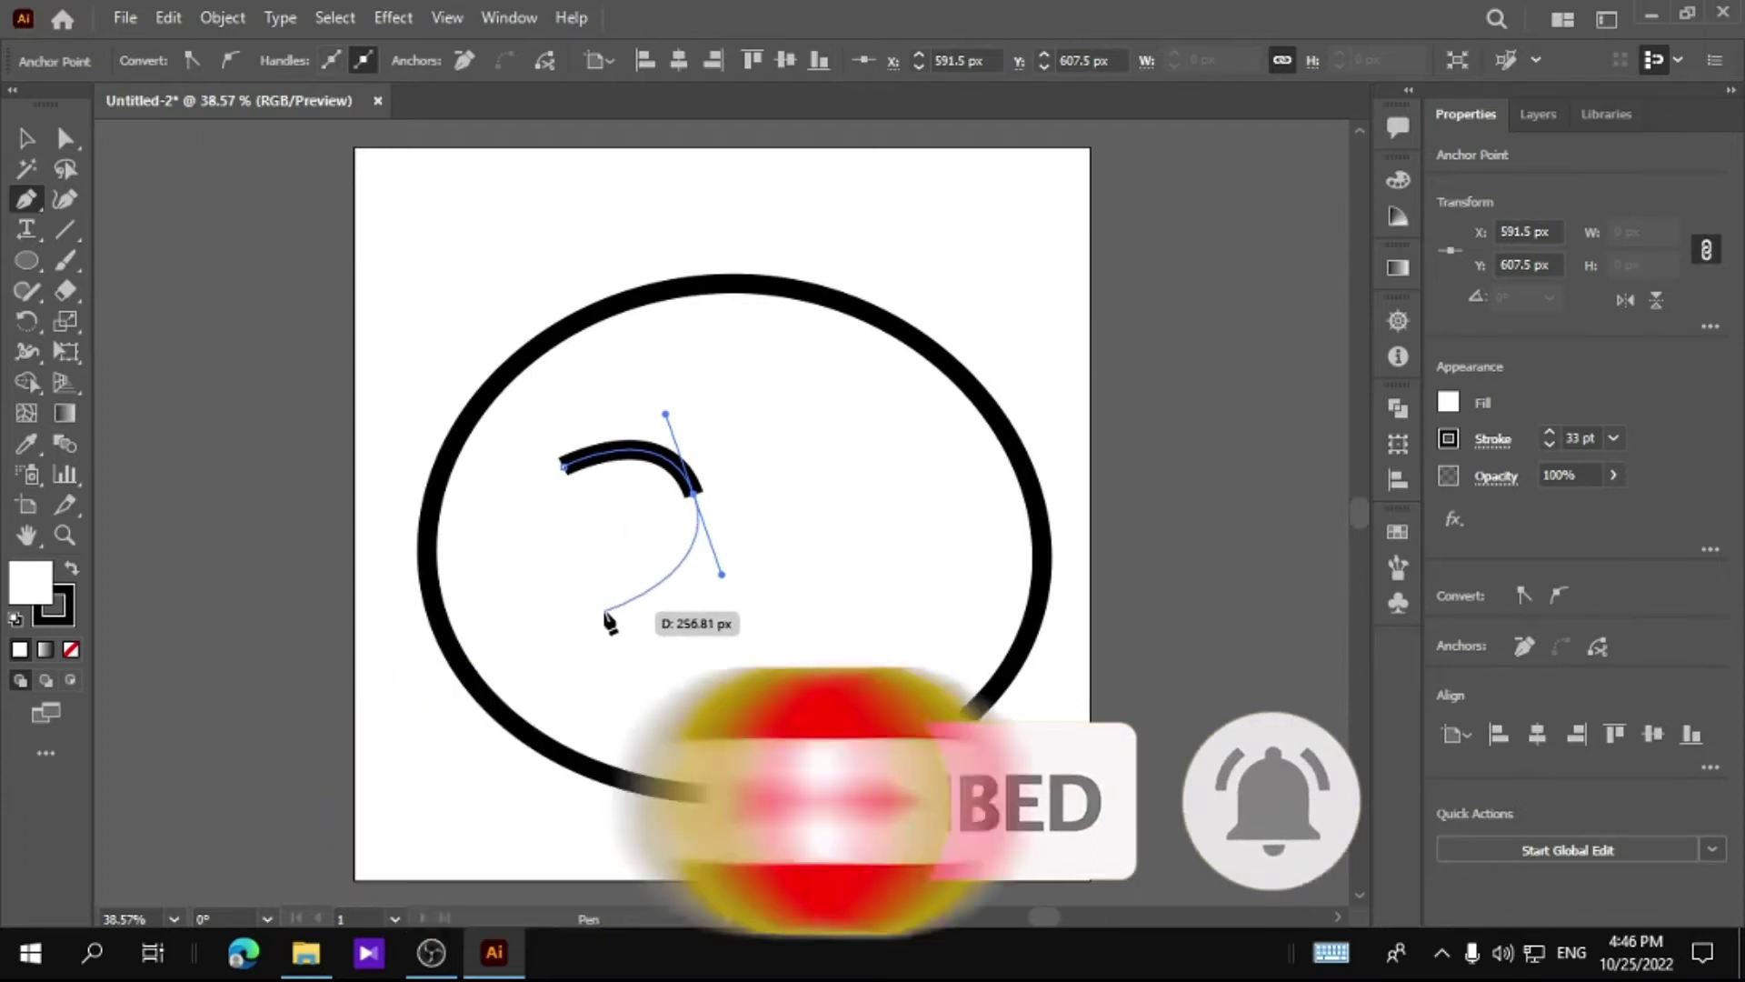
left_click(604, 610)
mouse_move(591, 623)
left_mouse_down()
mouse_move(521, 571)
mouse_move(515, 497)
left_mouse_up()
left_click(564, 465)
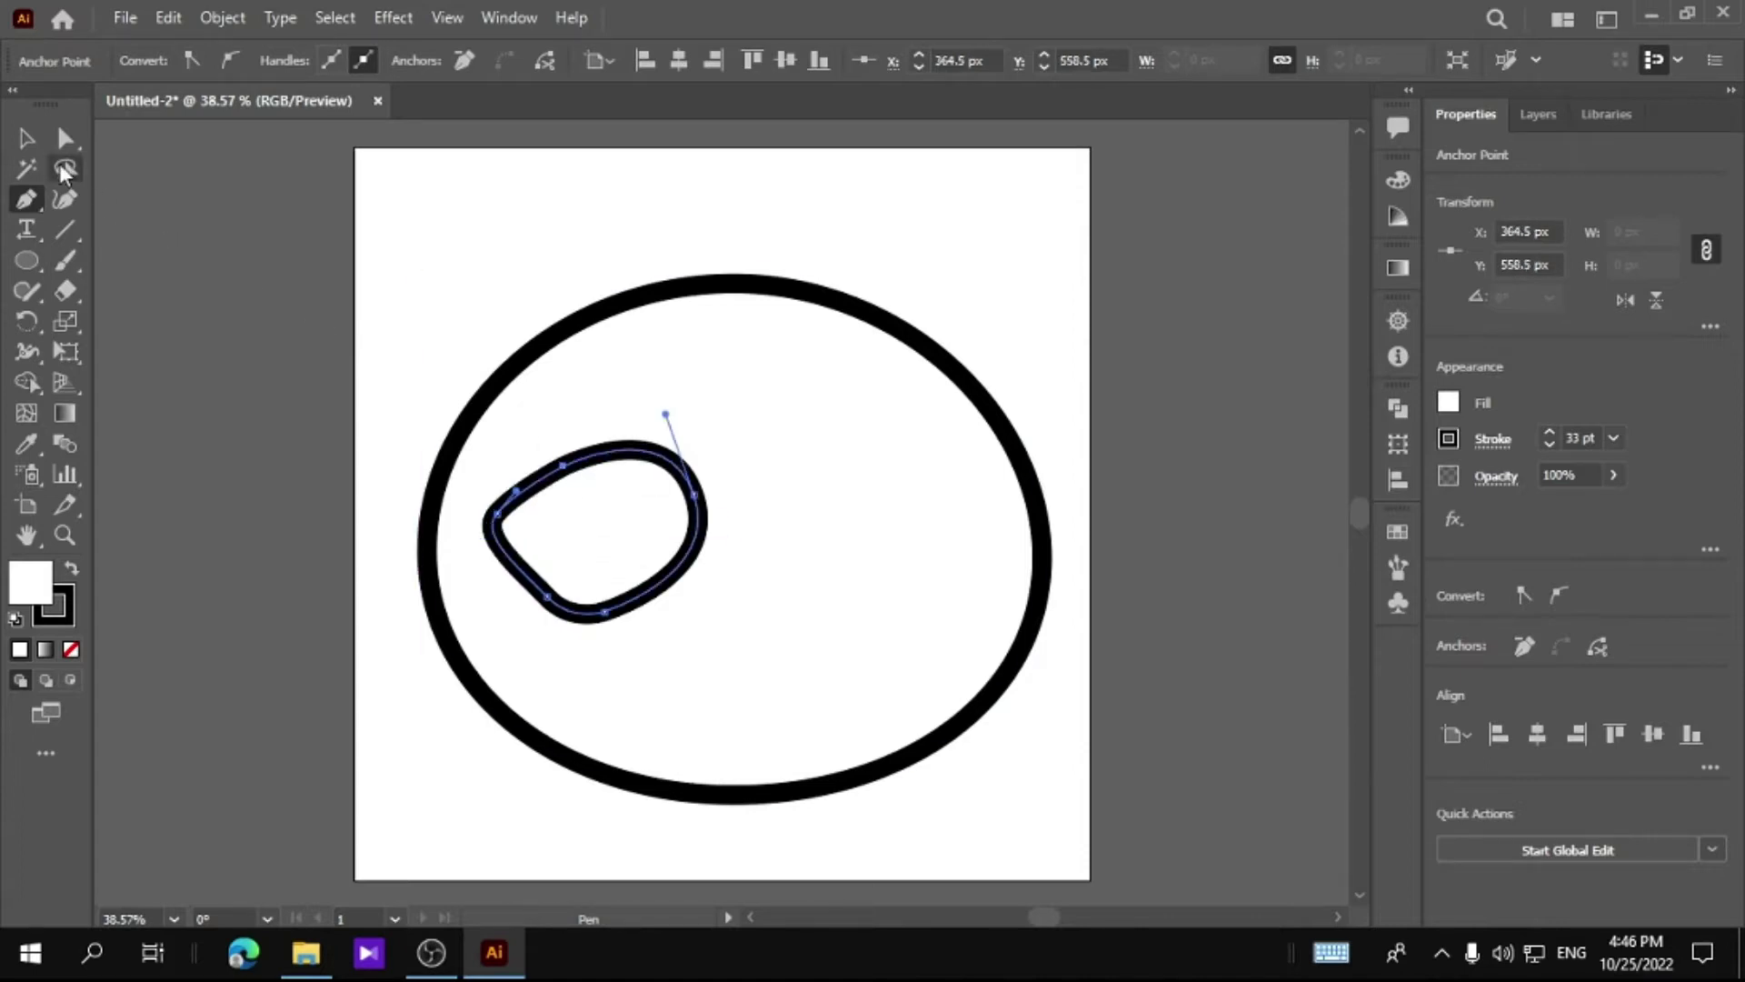
Rotate the eye patch about 14° counterclockwise and adjust the anchor at its pointed left end
key("v")
left_click_drag(717, 603, 678, 580)
left_click(65, 139)
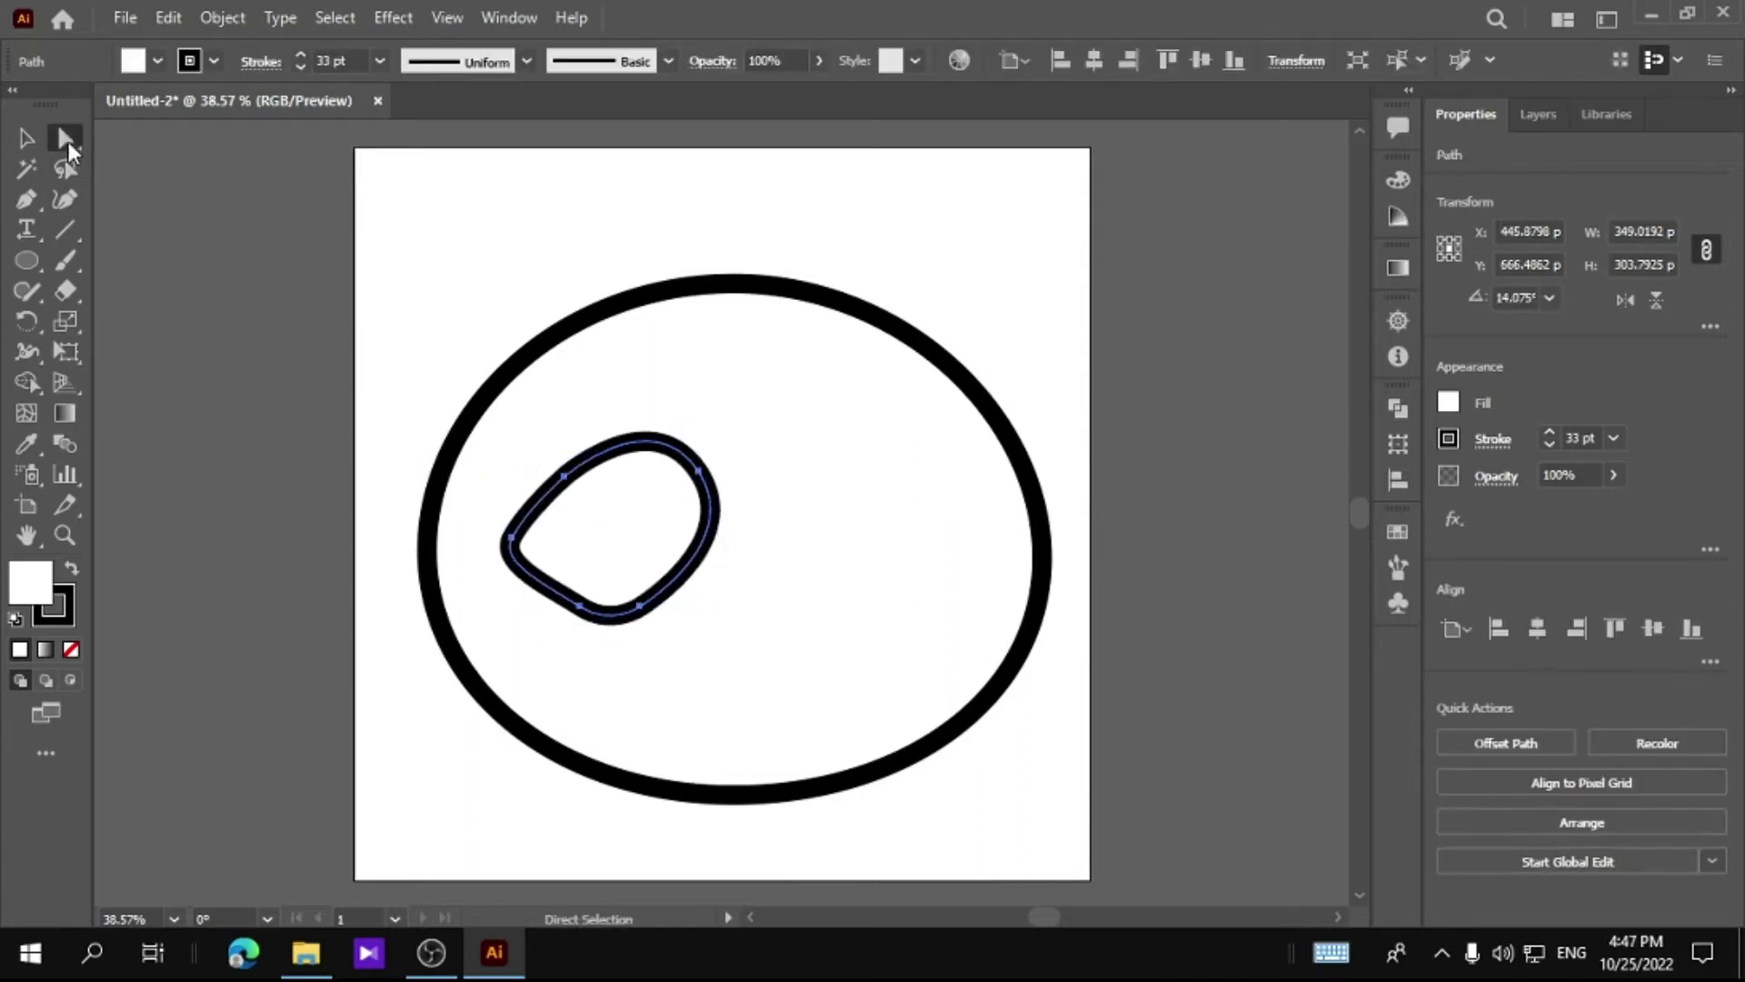
mouse_move(512, 538)
left_mouse_down()
mouse_move(507, 564)
mouse_move(511, 539)
left_mouse_up()
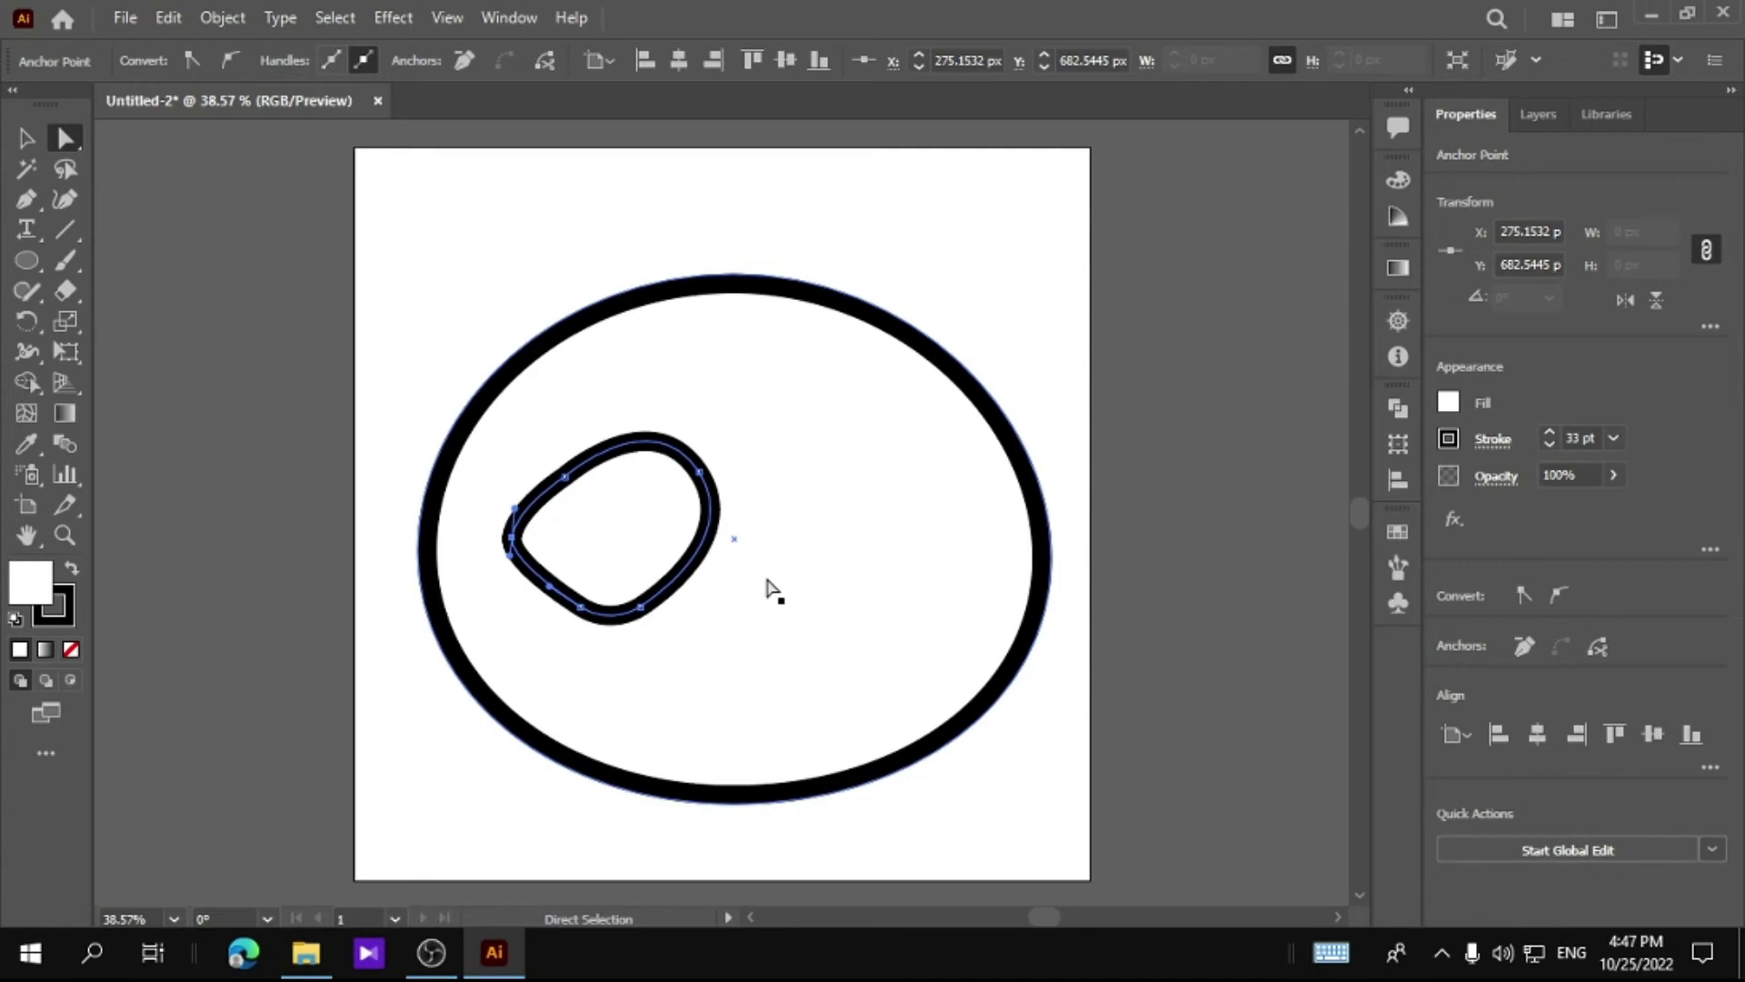
Fill the eye patch with black
double_click(41, 590)
left_click_drag(1196, 572, 943, 768)
left_click(1437, 460)
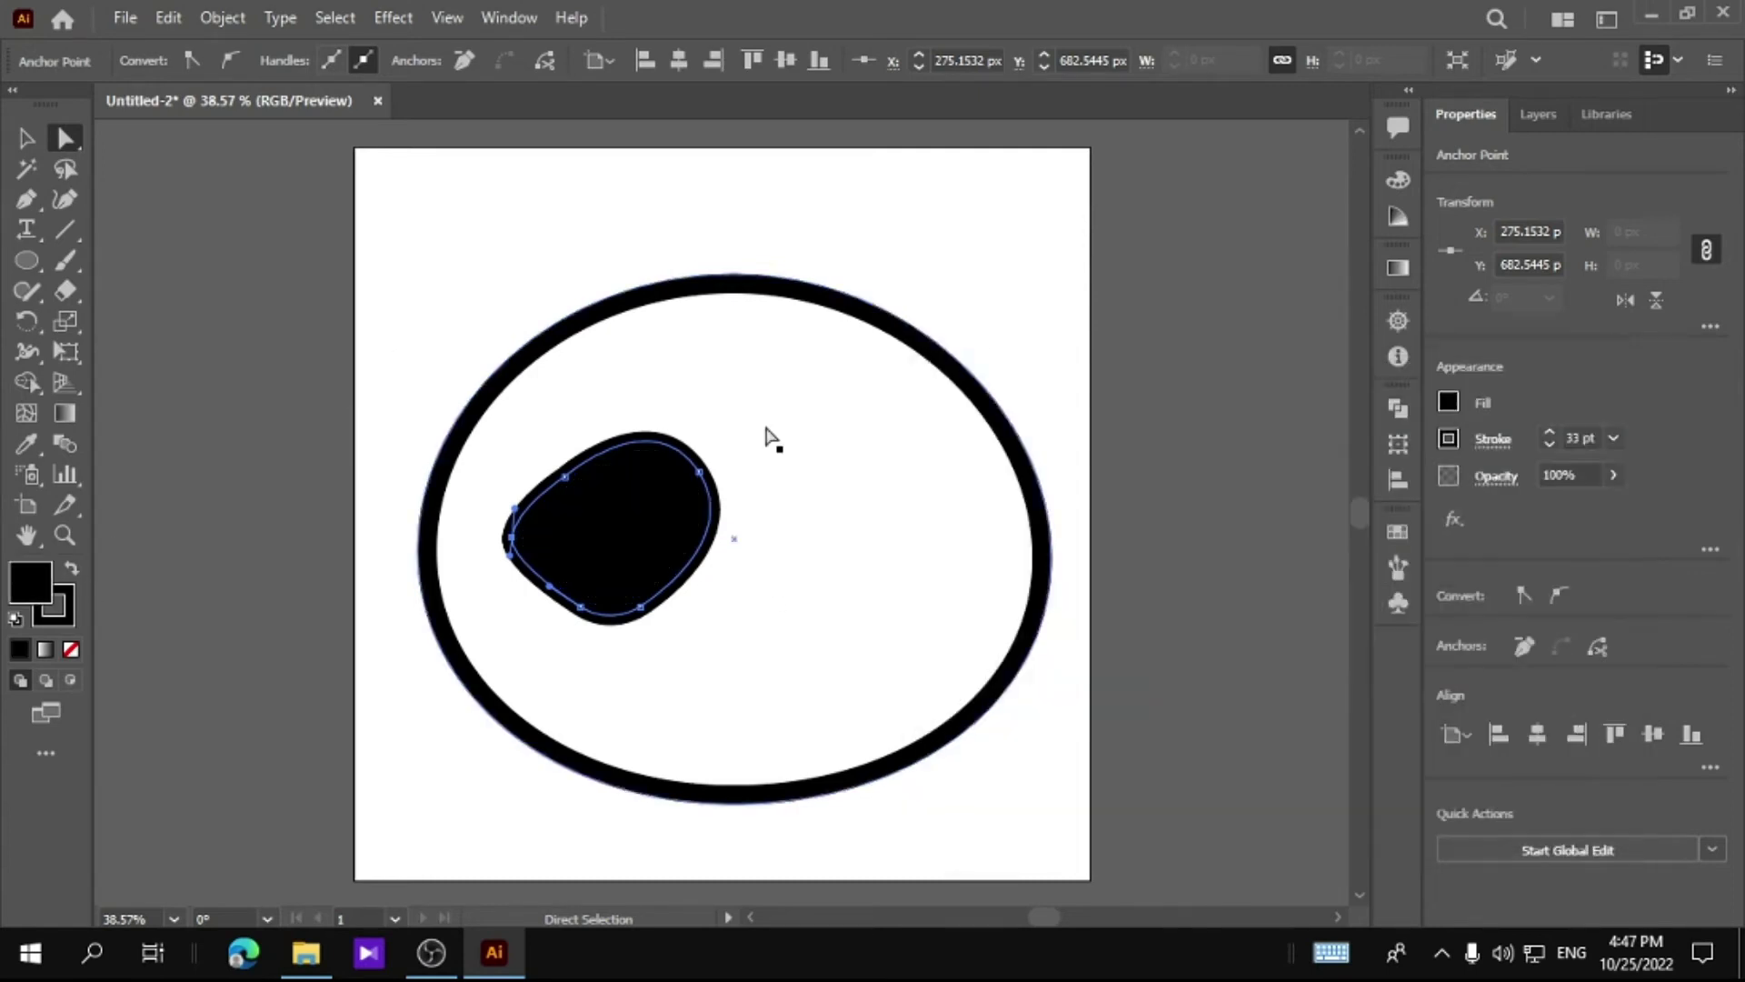
Rotate the black eye patch further to about 24.5° and scale it down to about 315 × 304 px
key("v")
left_click(635, 582)
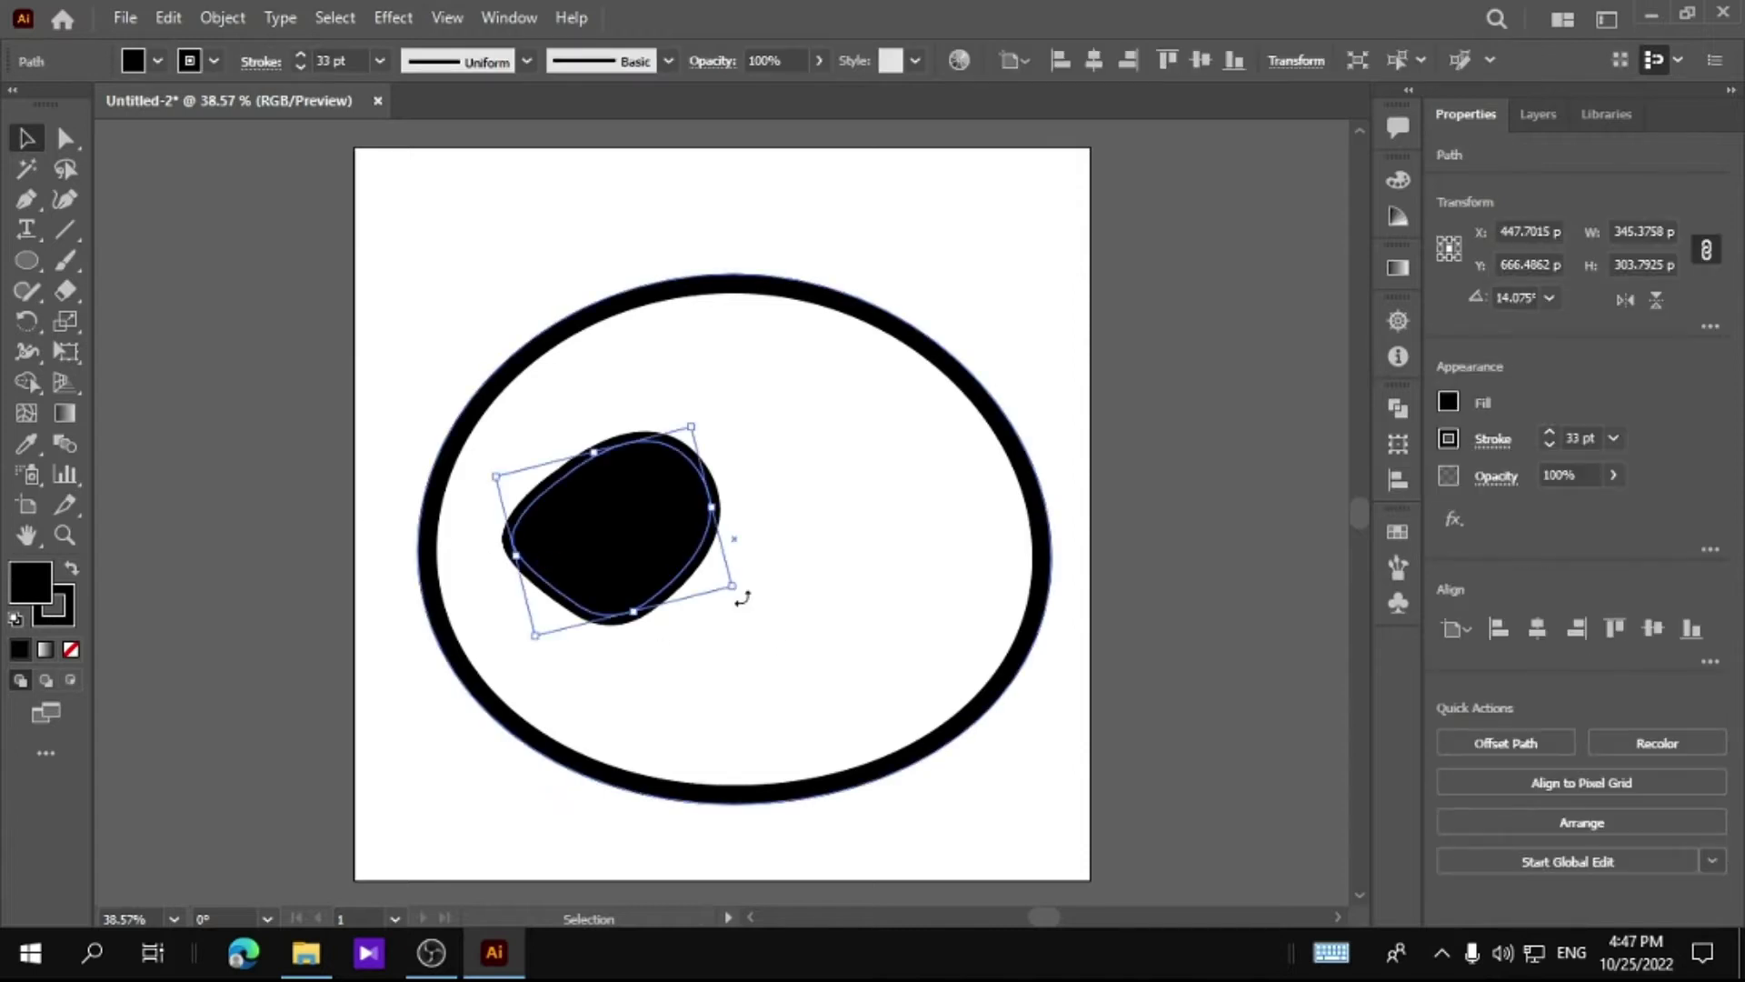
left_click_drag(742, 598, 773, 580)
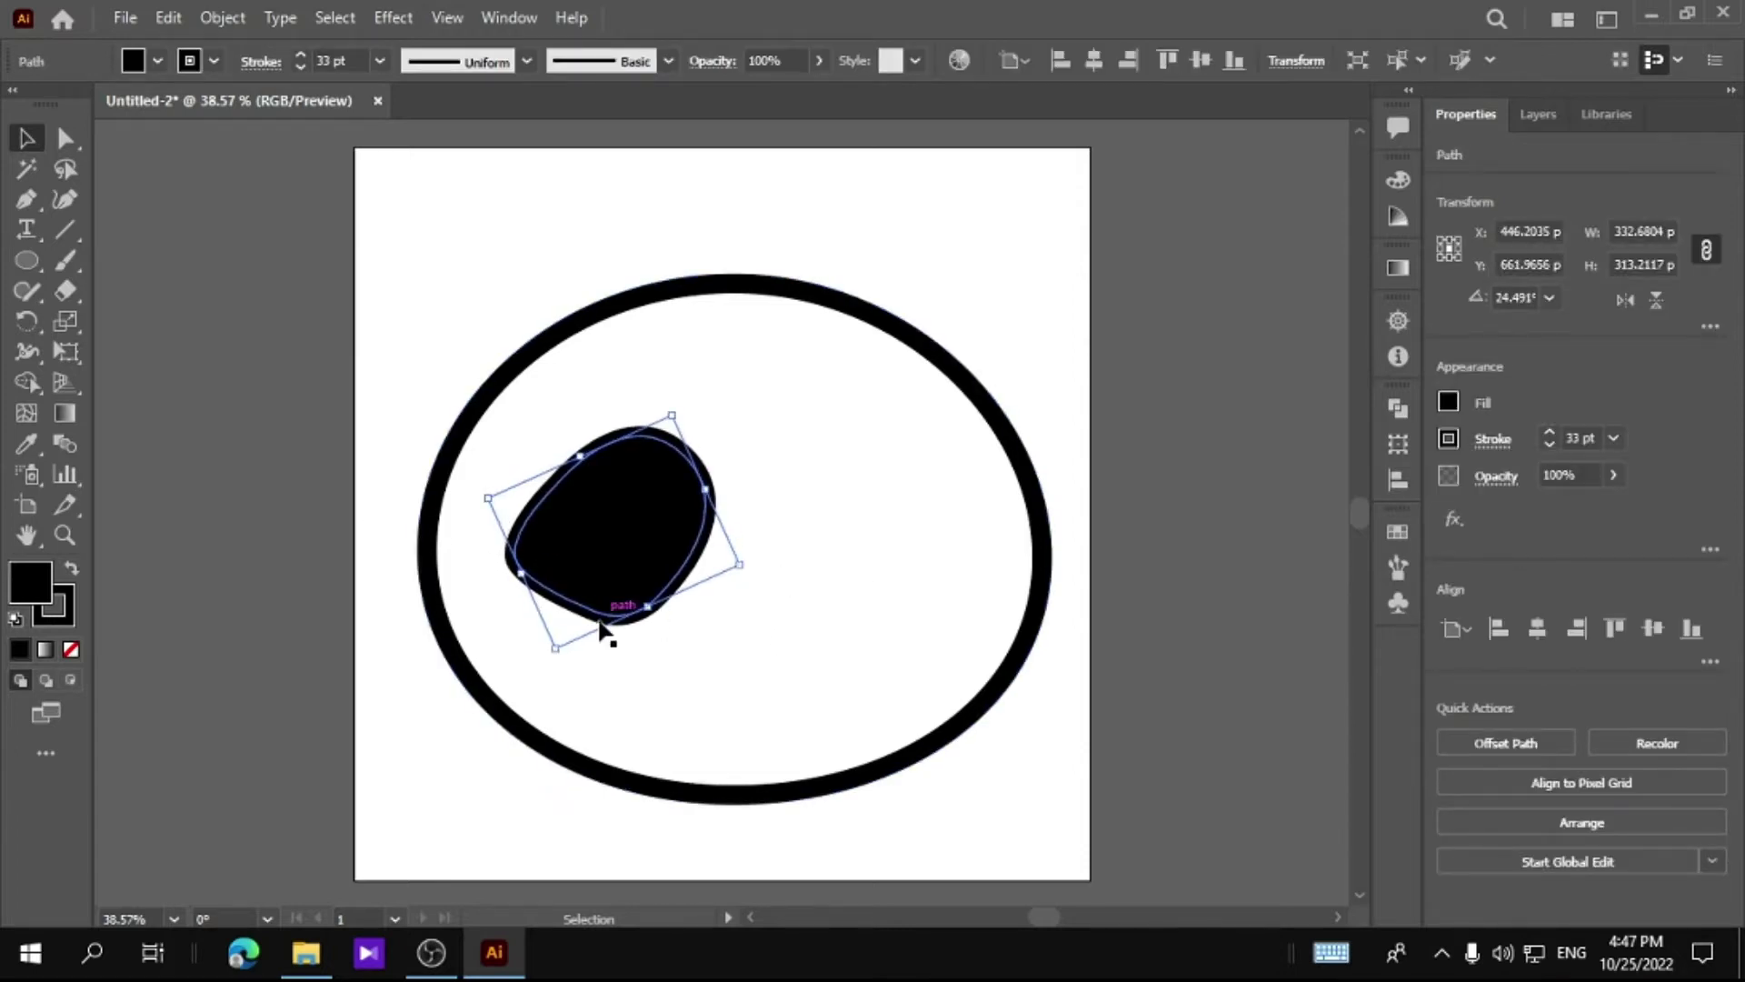
left_click_drag(554, 648, 564, 638)
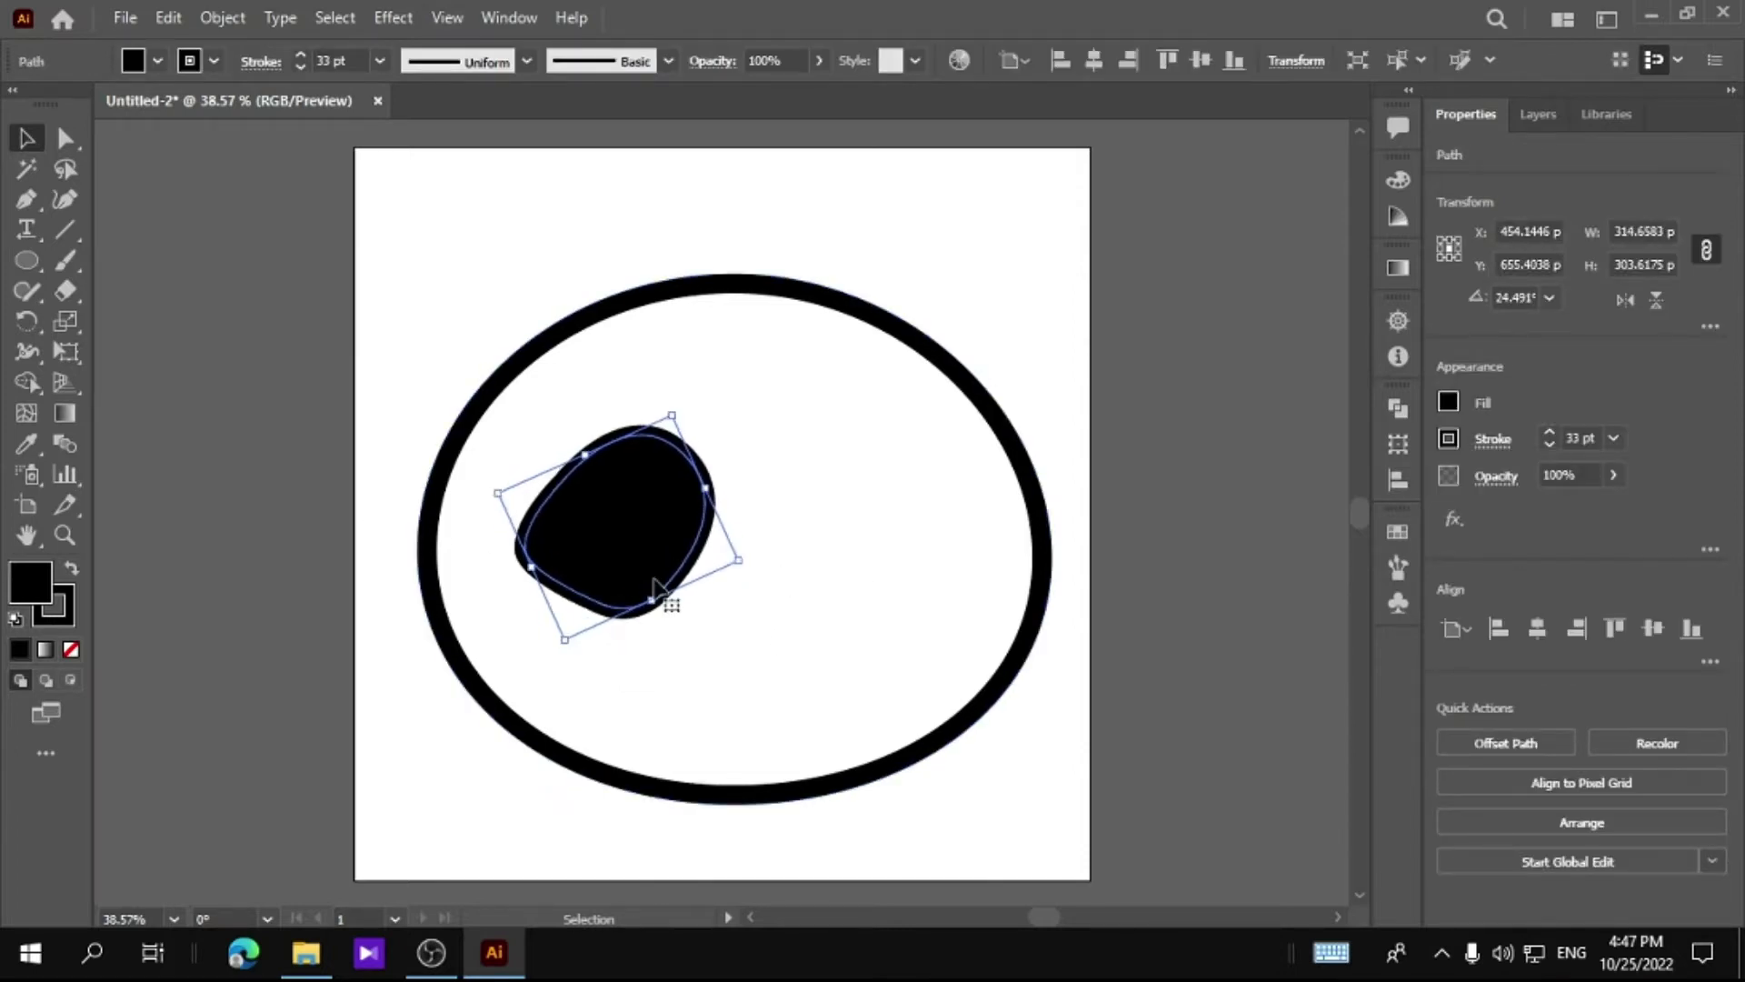
Duplicate the eye patch, place the copy in the head's right half, and reflect it about the vertical axis
key("ctrl+c")
key("ctrl+v")
left_click_drag(718, 581, 836, 593)
right_click(837, 593)
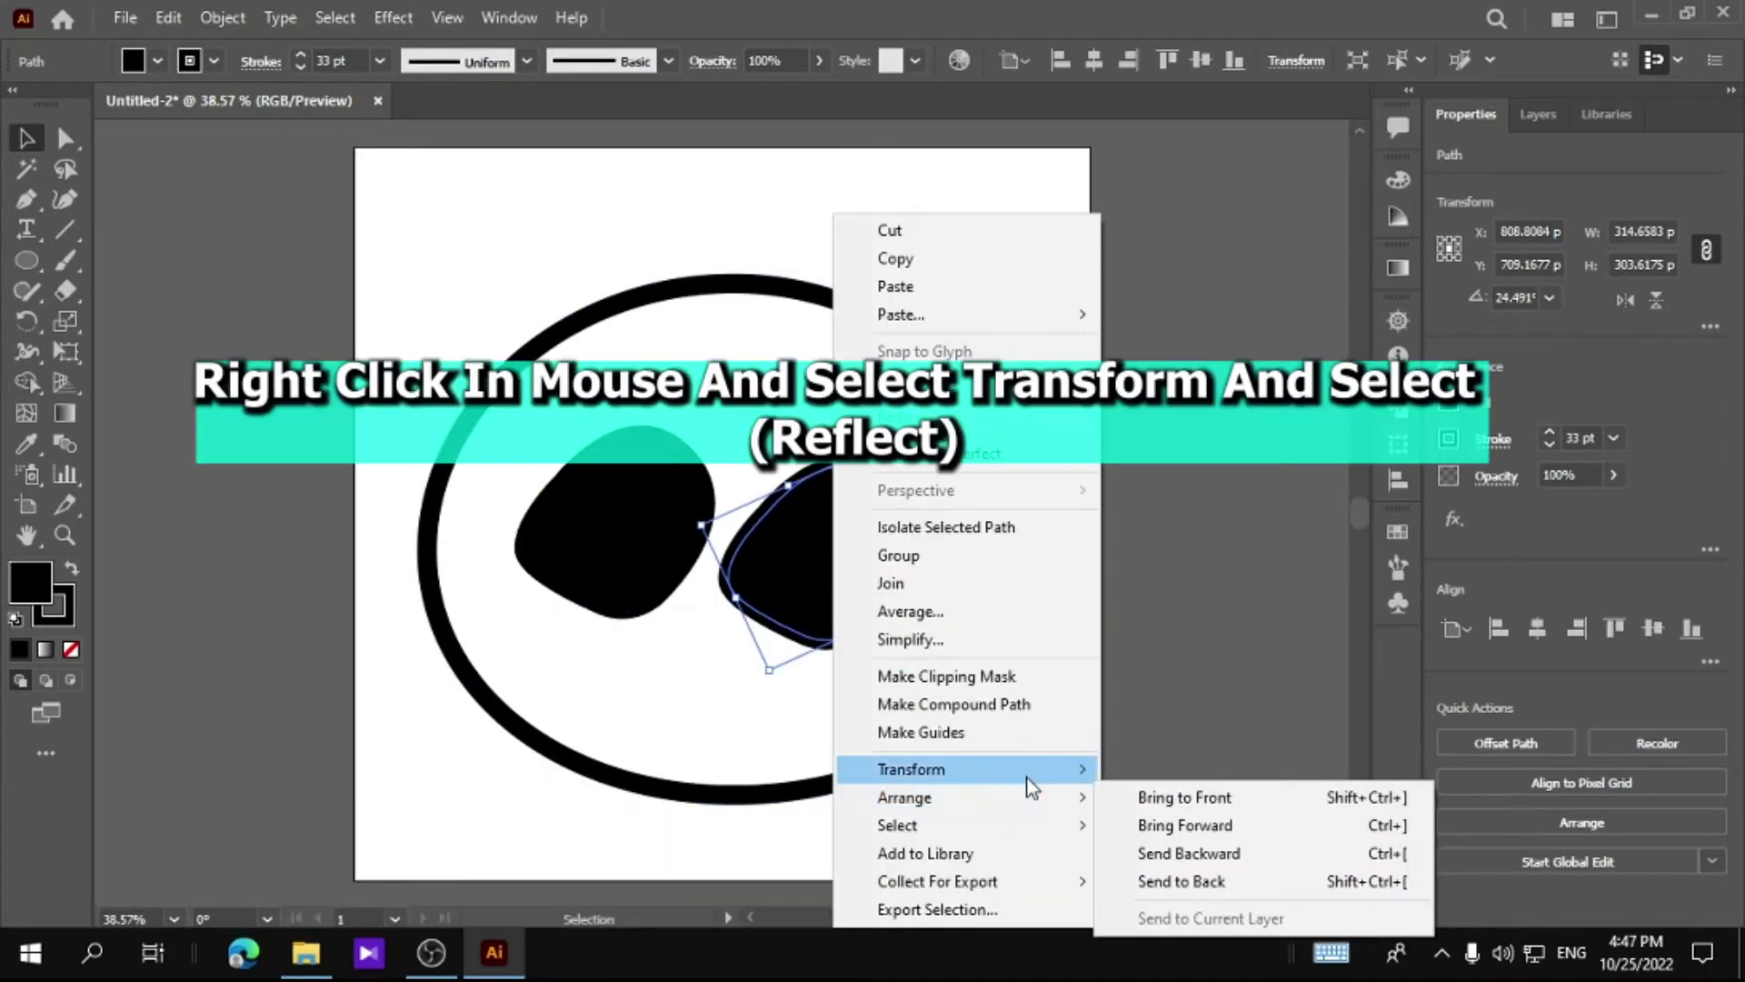
mouse_move(1064, 770)
left_click(1277, 648)
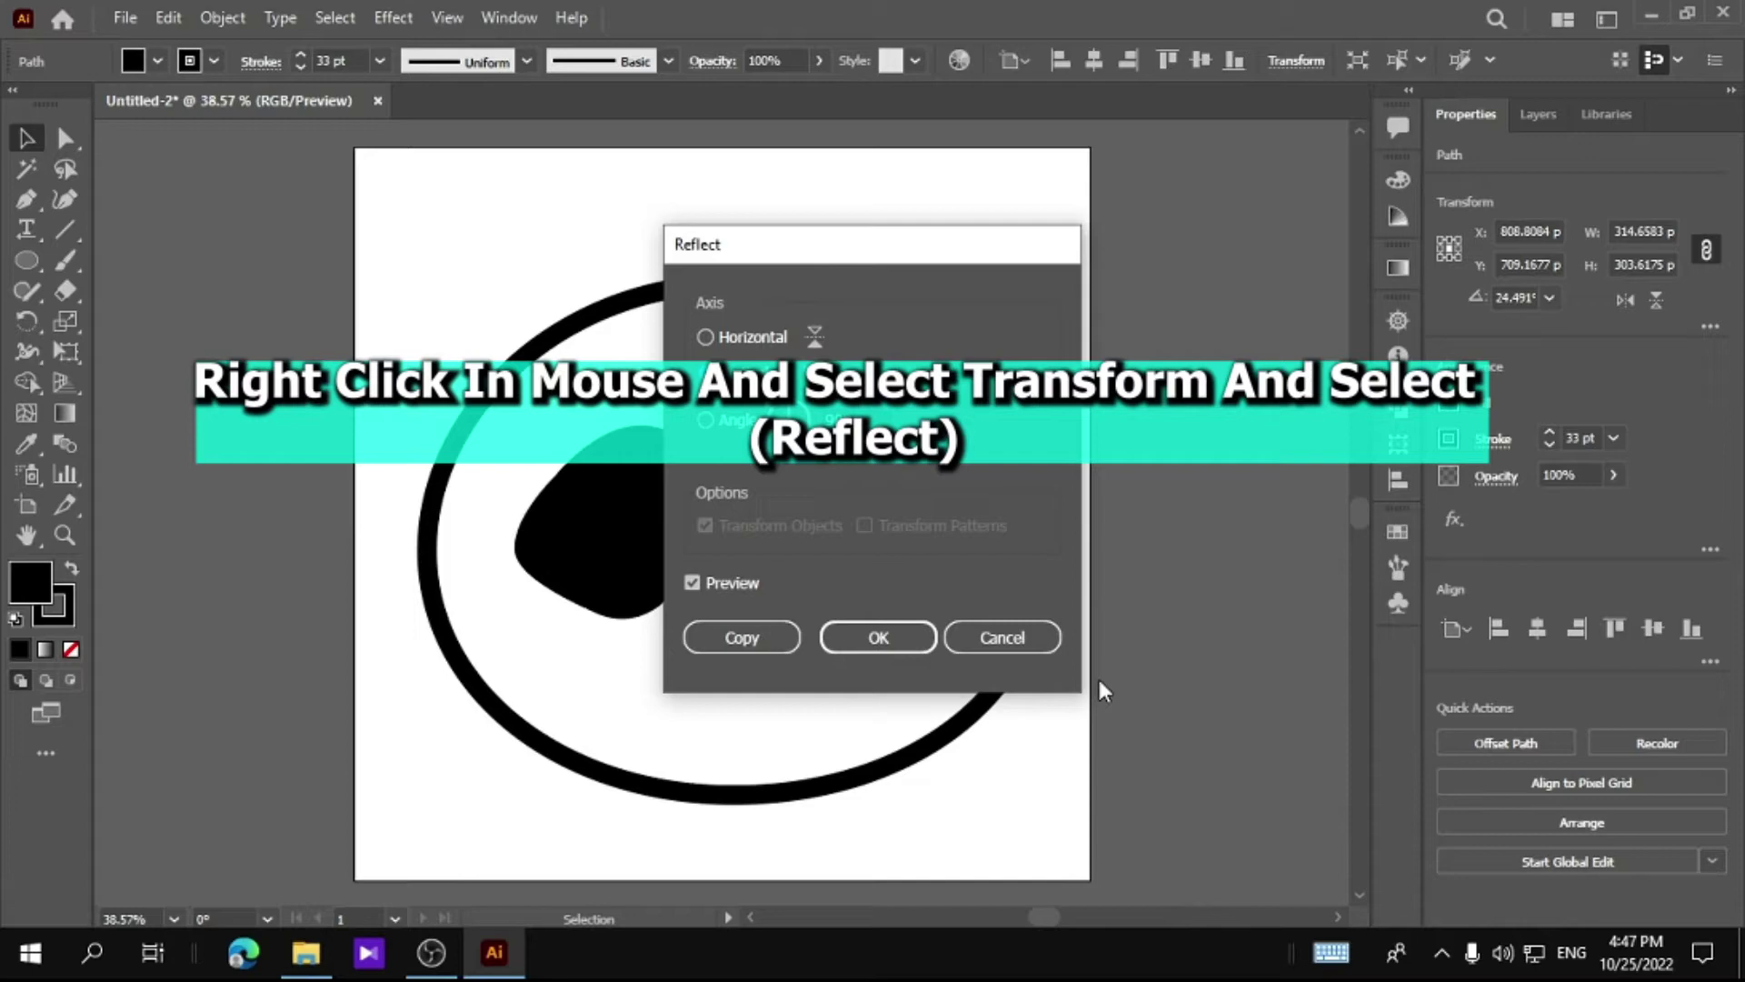
left_click(894, 642)
Position the two eye patches level with each other and symmetrically inside the head
left_click_drag(826, 585, 891, 564)
left_click_drag(637, 536, 663, 549)
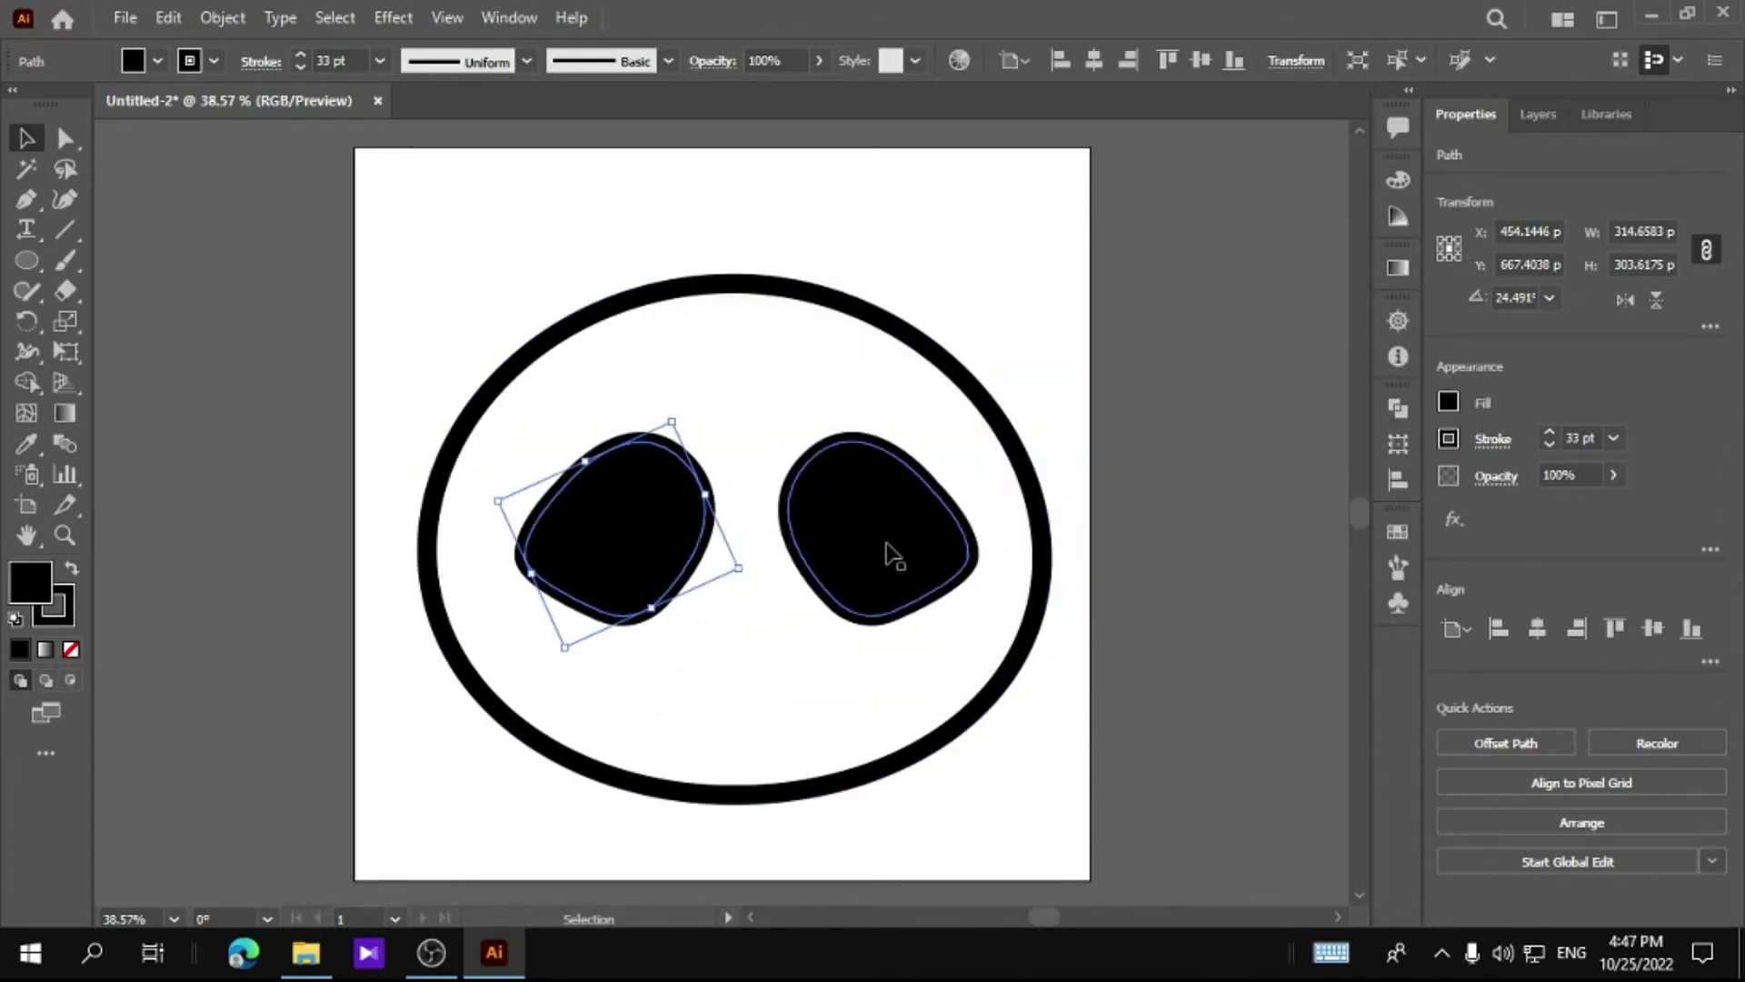
left_click_drag(887, 542, 867, 543)
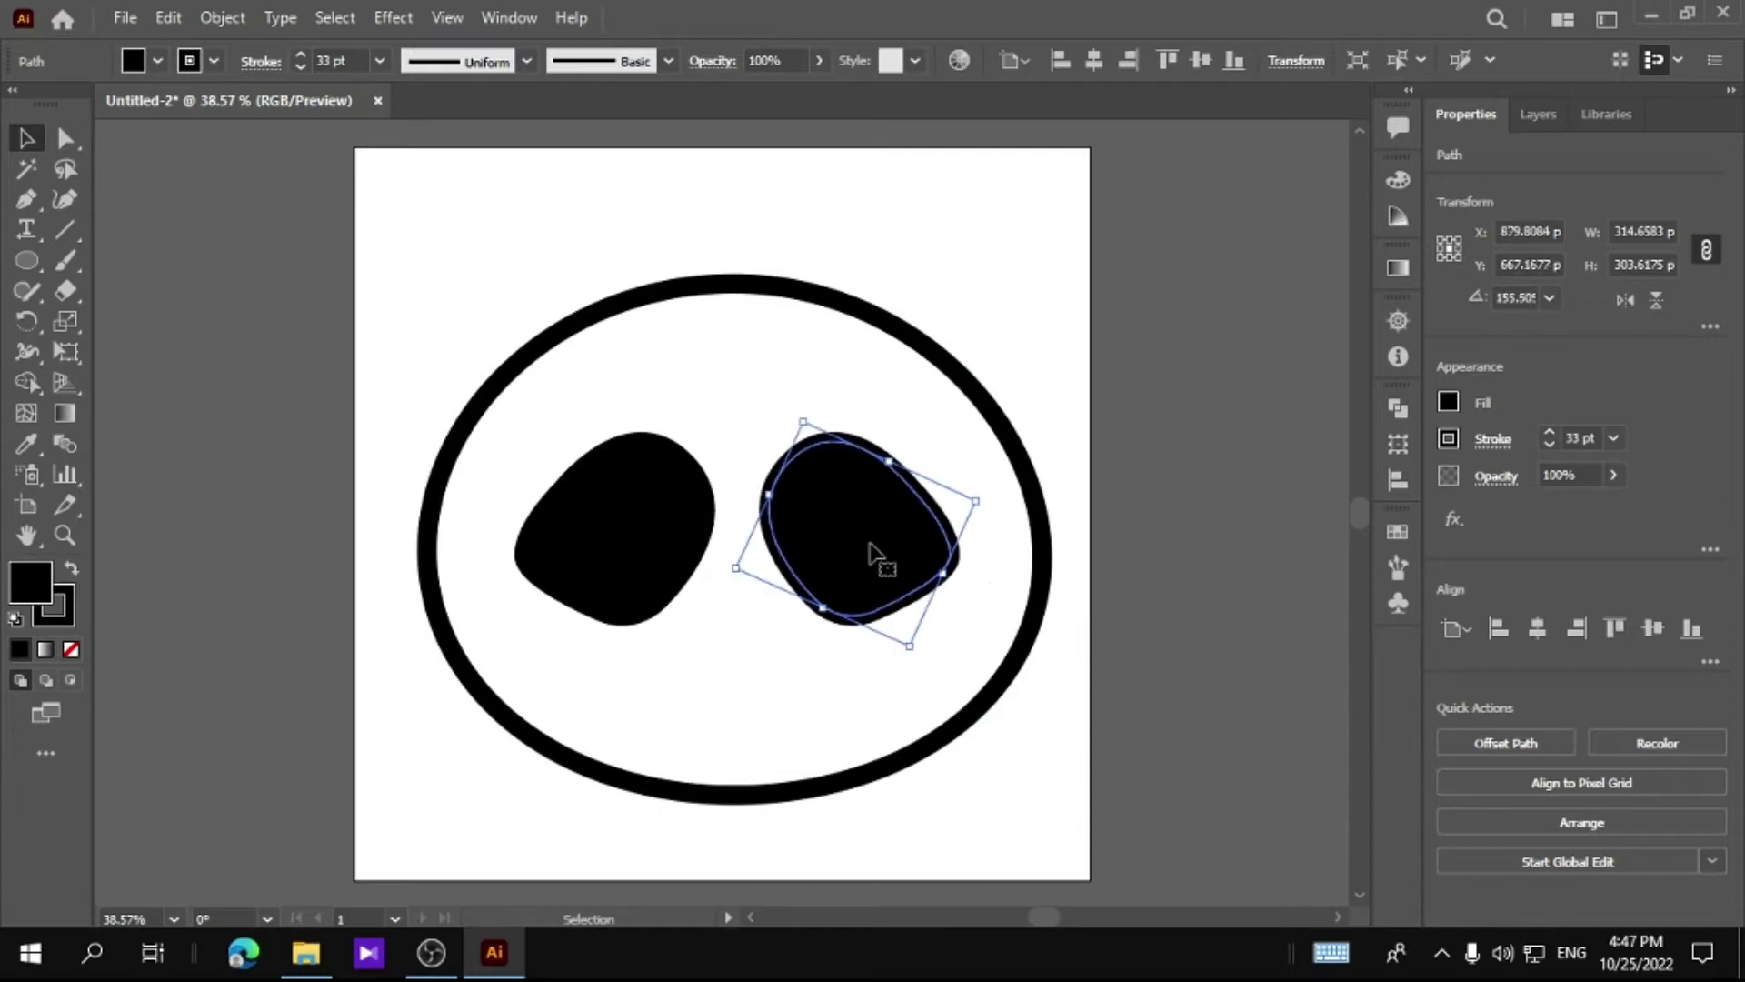
left_click(802, 611)
left_click(1130, 511)
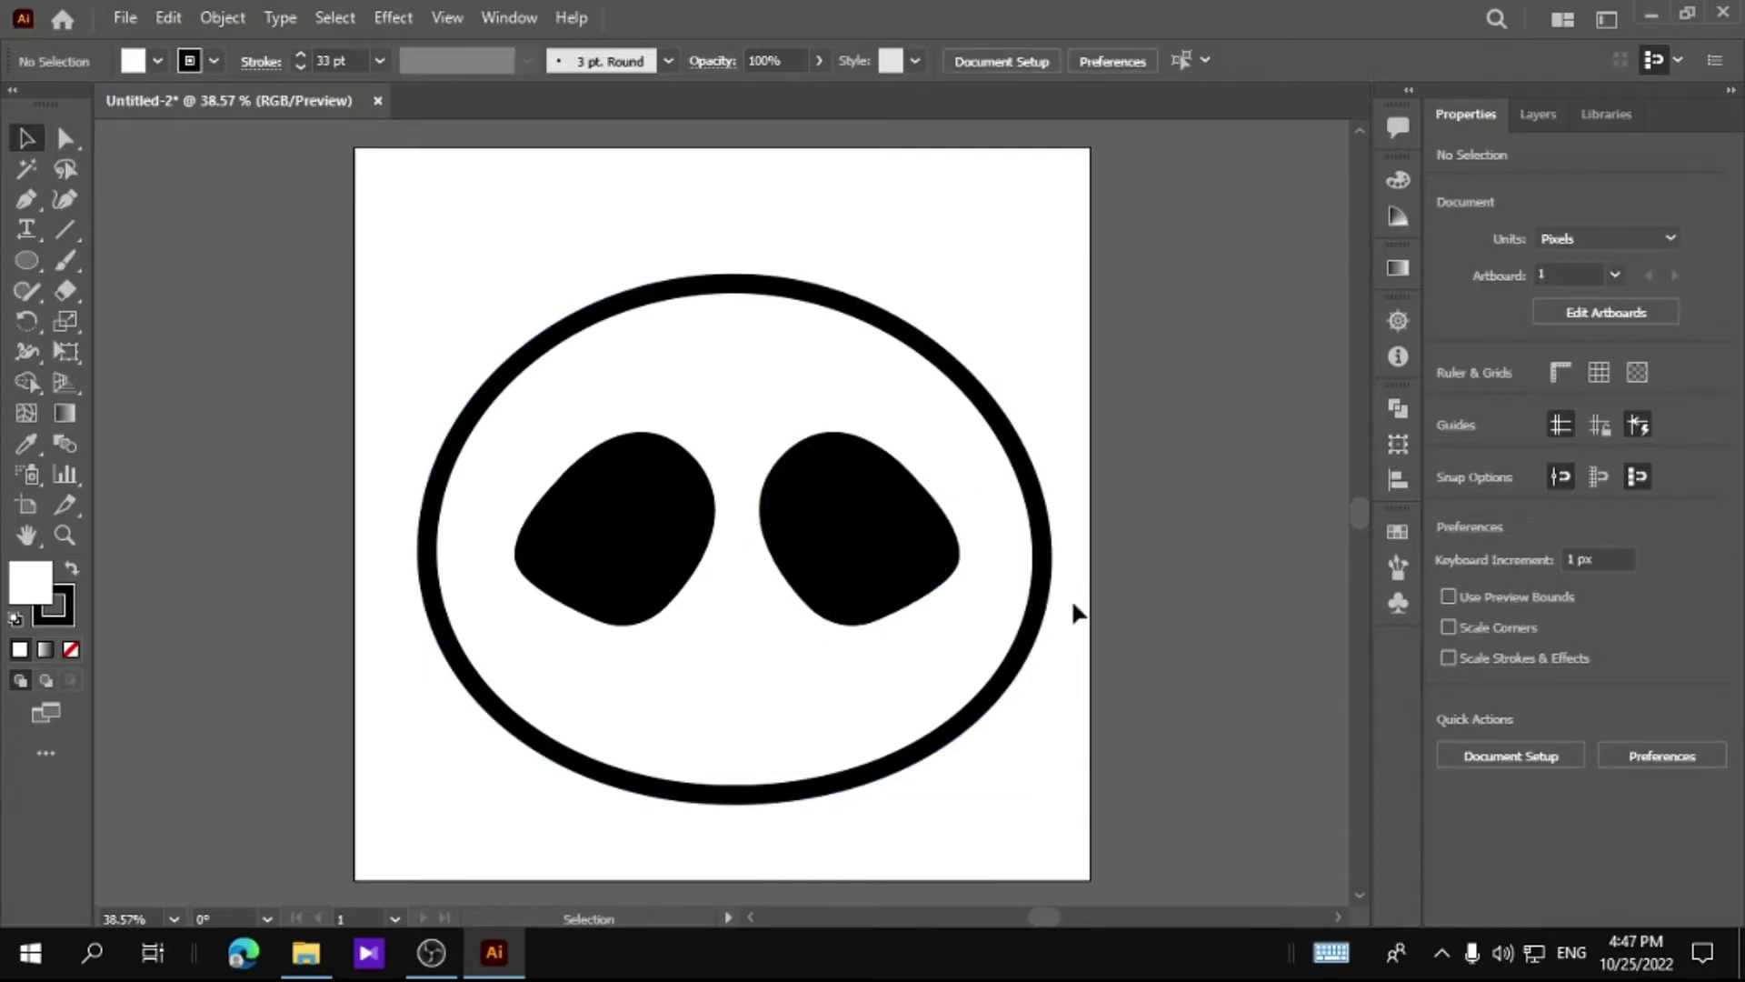
left_click(593, 589)
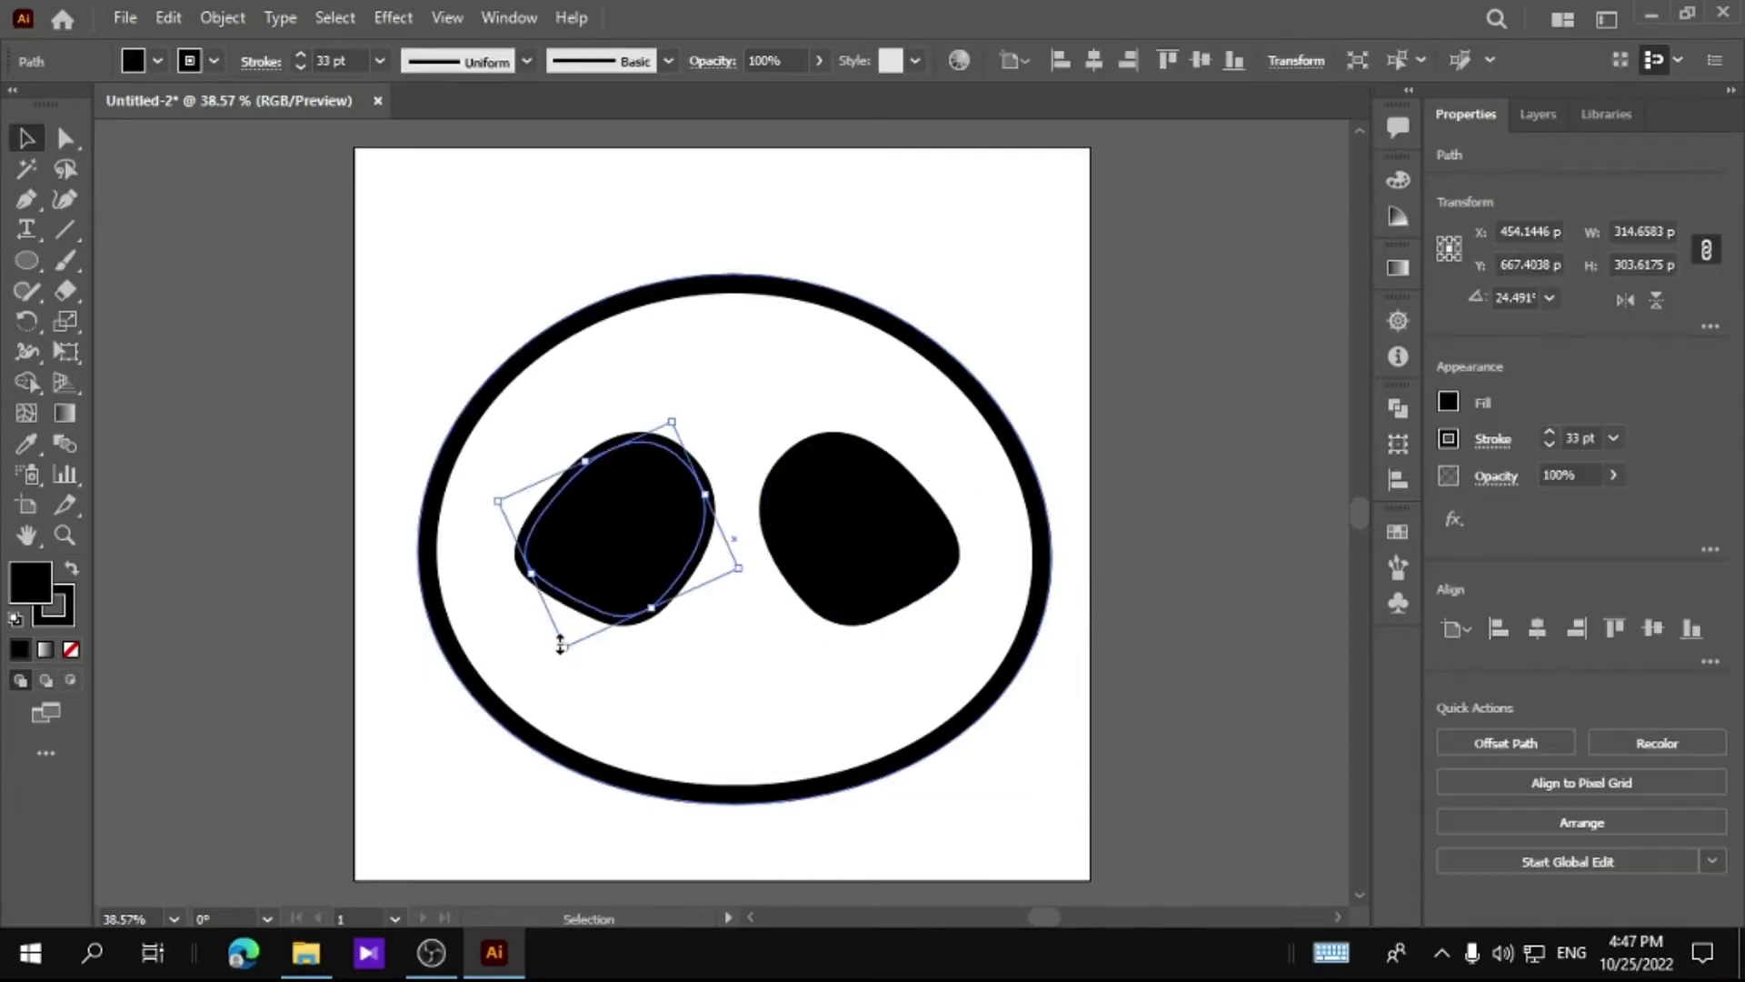
left_click_drag(561, 657, 557, 670)
left_click(1267, 651)
Draw a white circle about 151 px in diameter inside the left eye patch
left_click(65, 534)
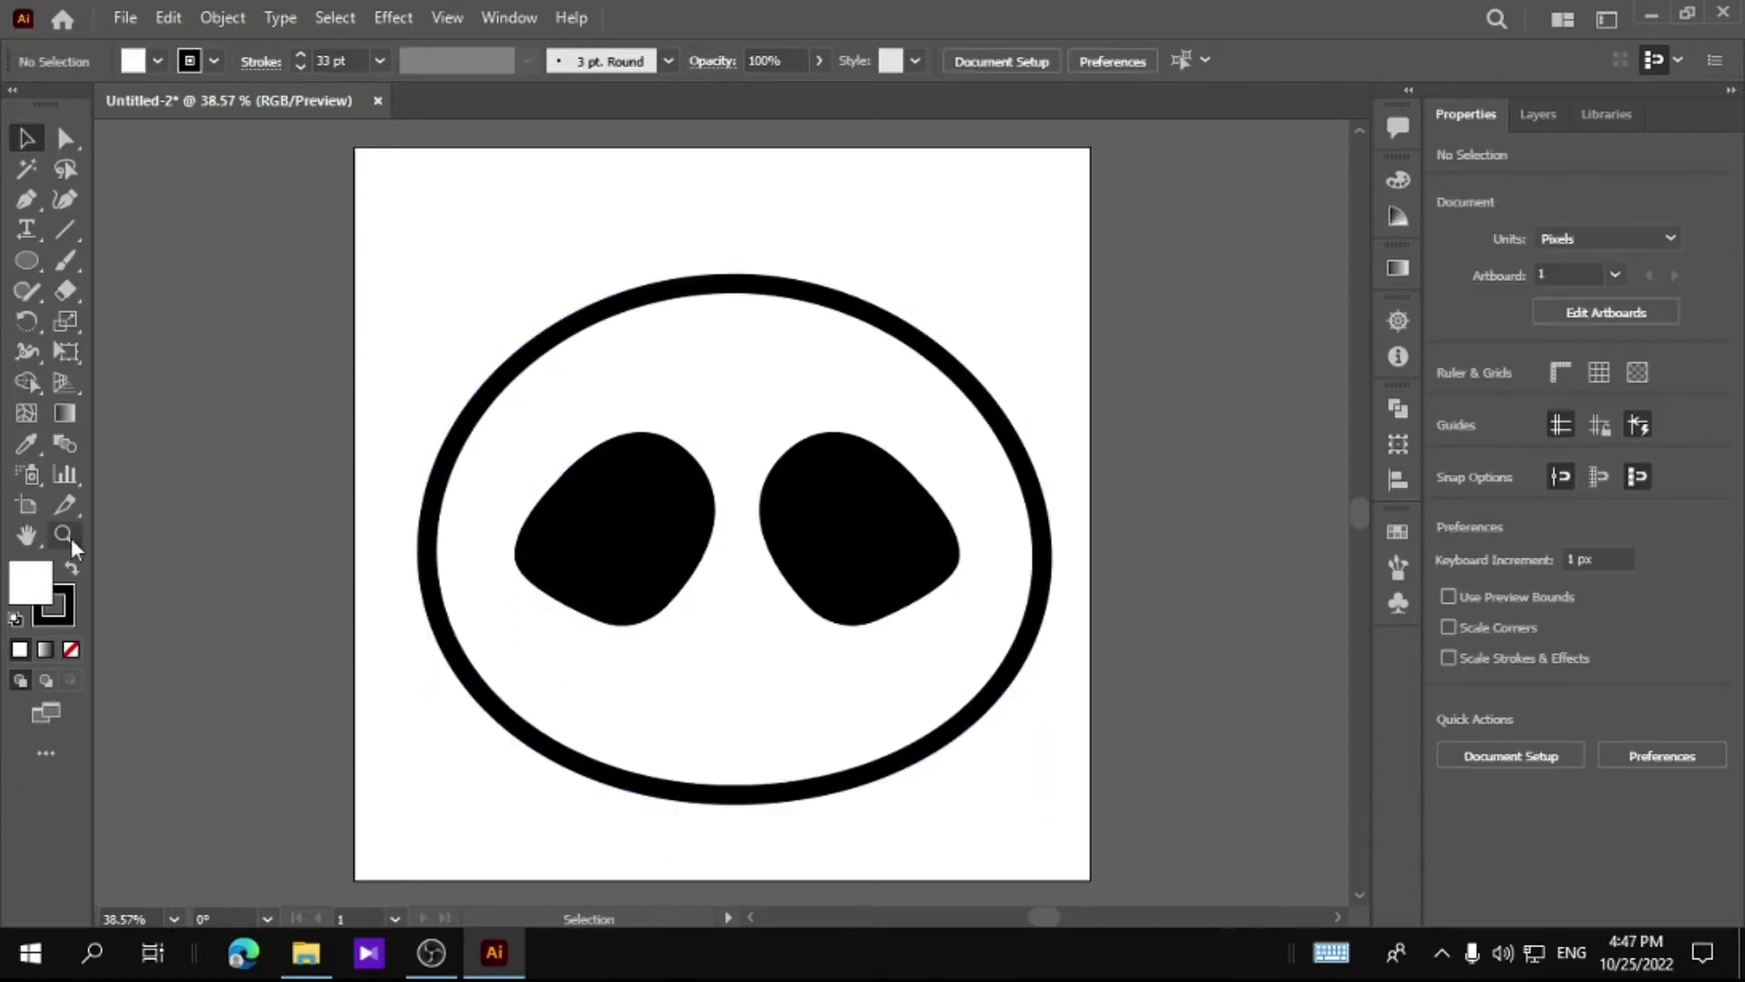
left_click(765, 503)
left_click(765, 503)
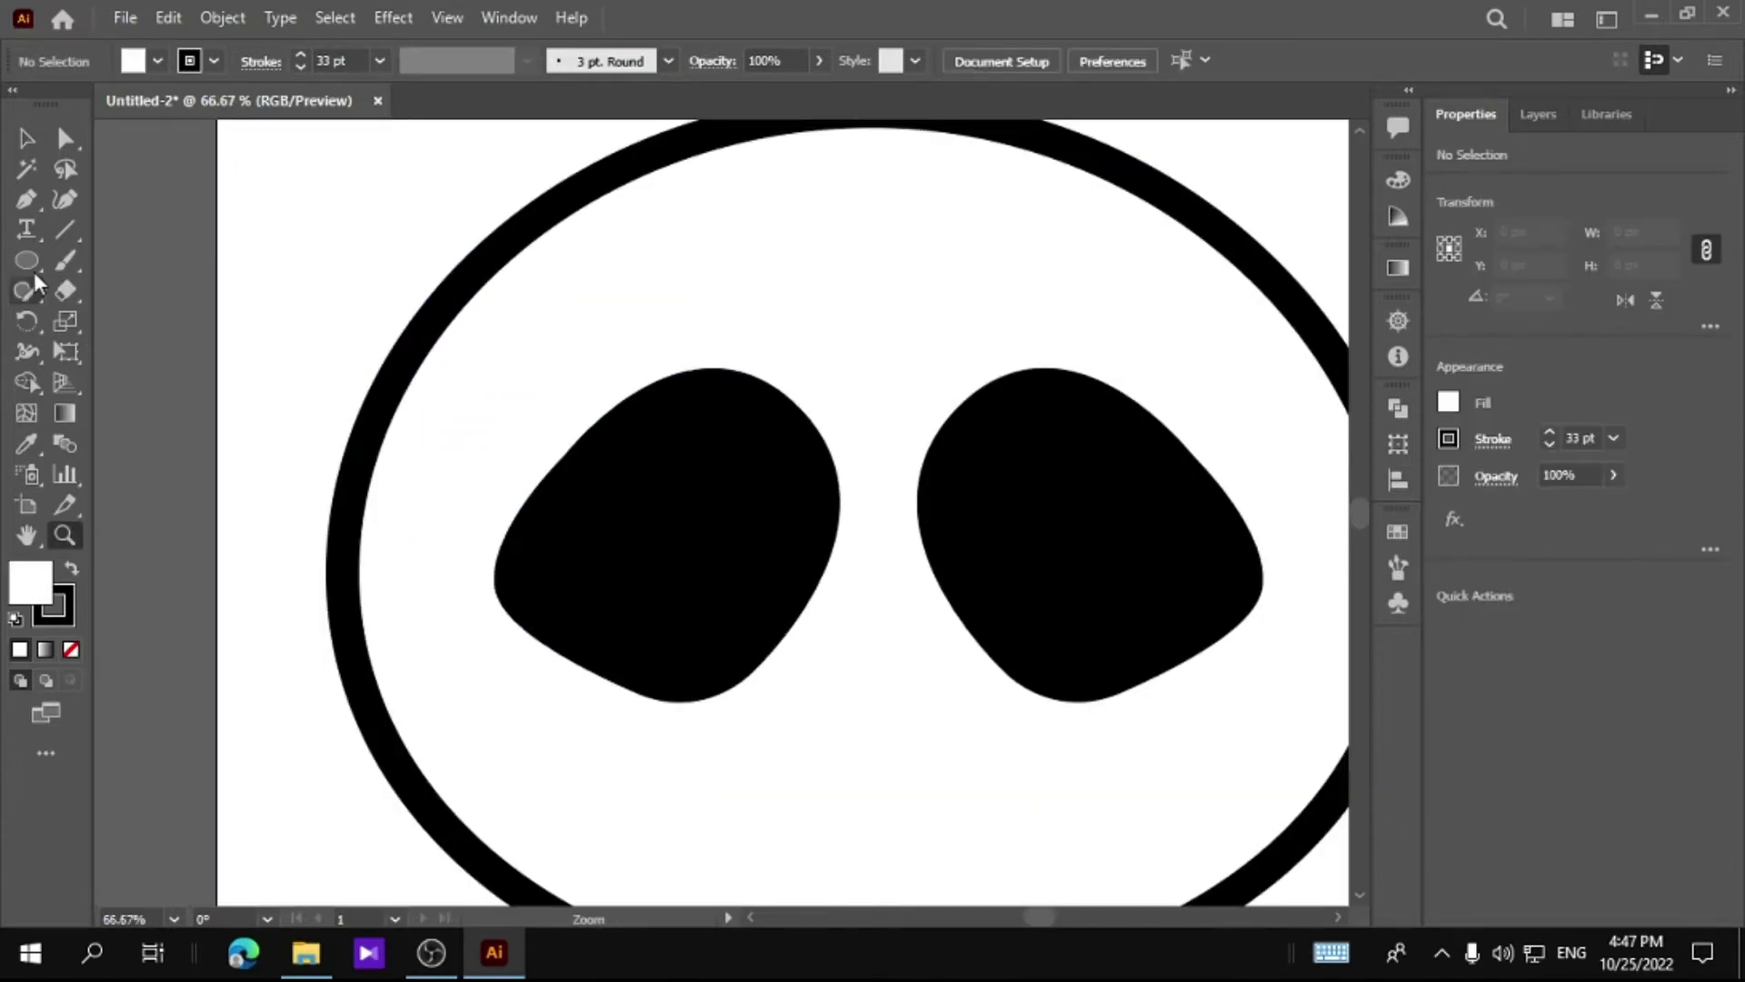
left_click_drag(777, 443, 626, 593)
Reduce the white circle's stroke weight until it has no stroke
left_click(1550, 445)
left_click(1550, 445)
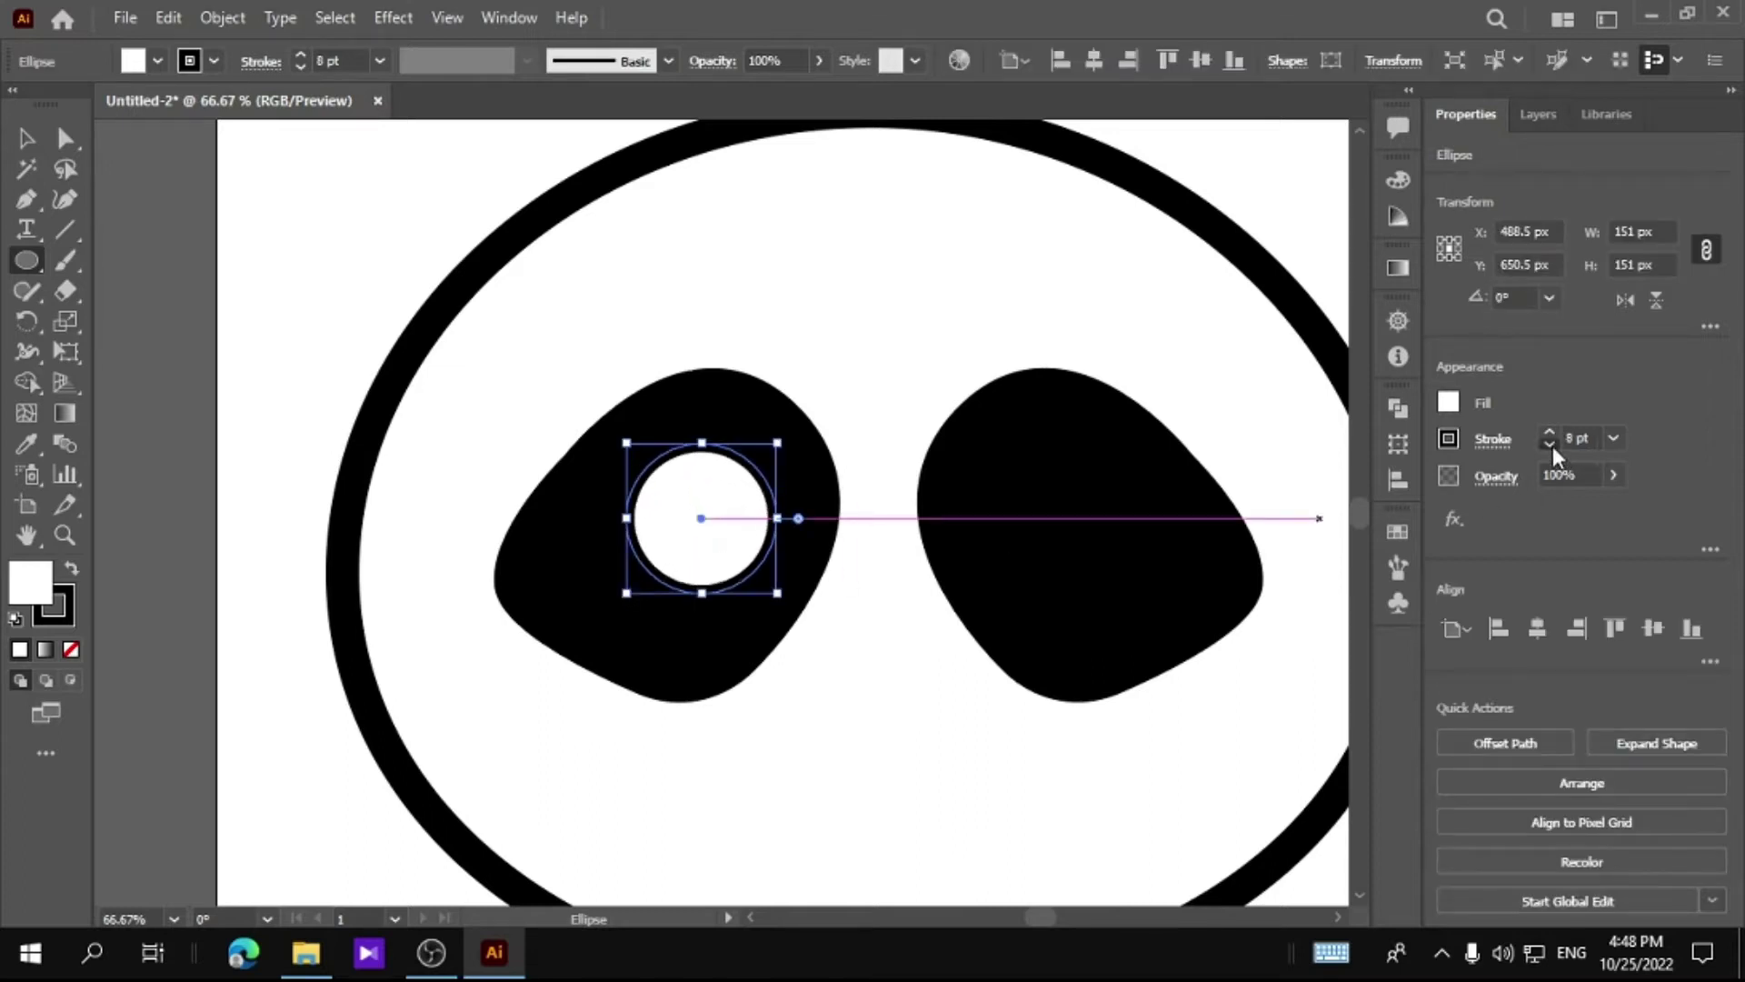
left_click(1550, 445)
left_click(1550, 445)
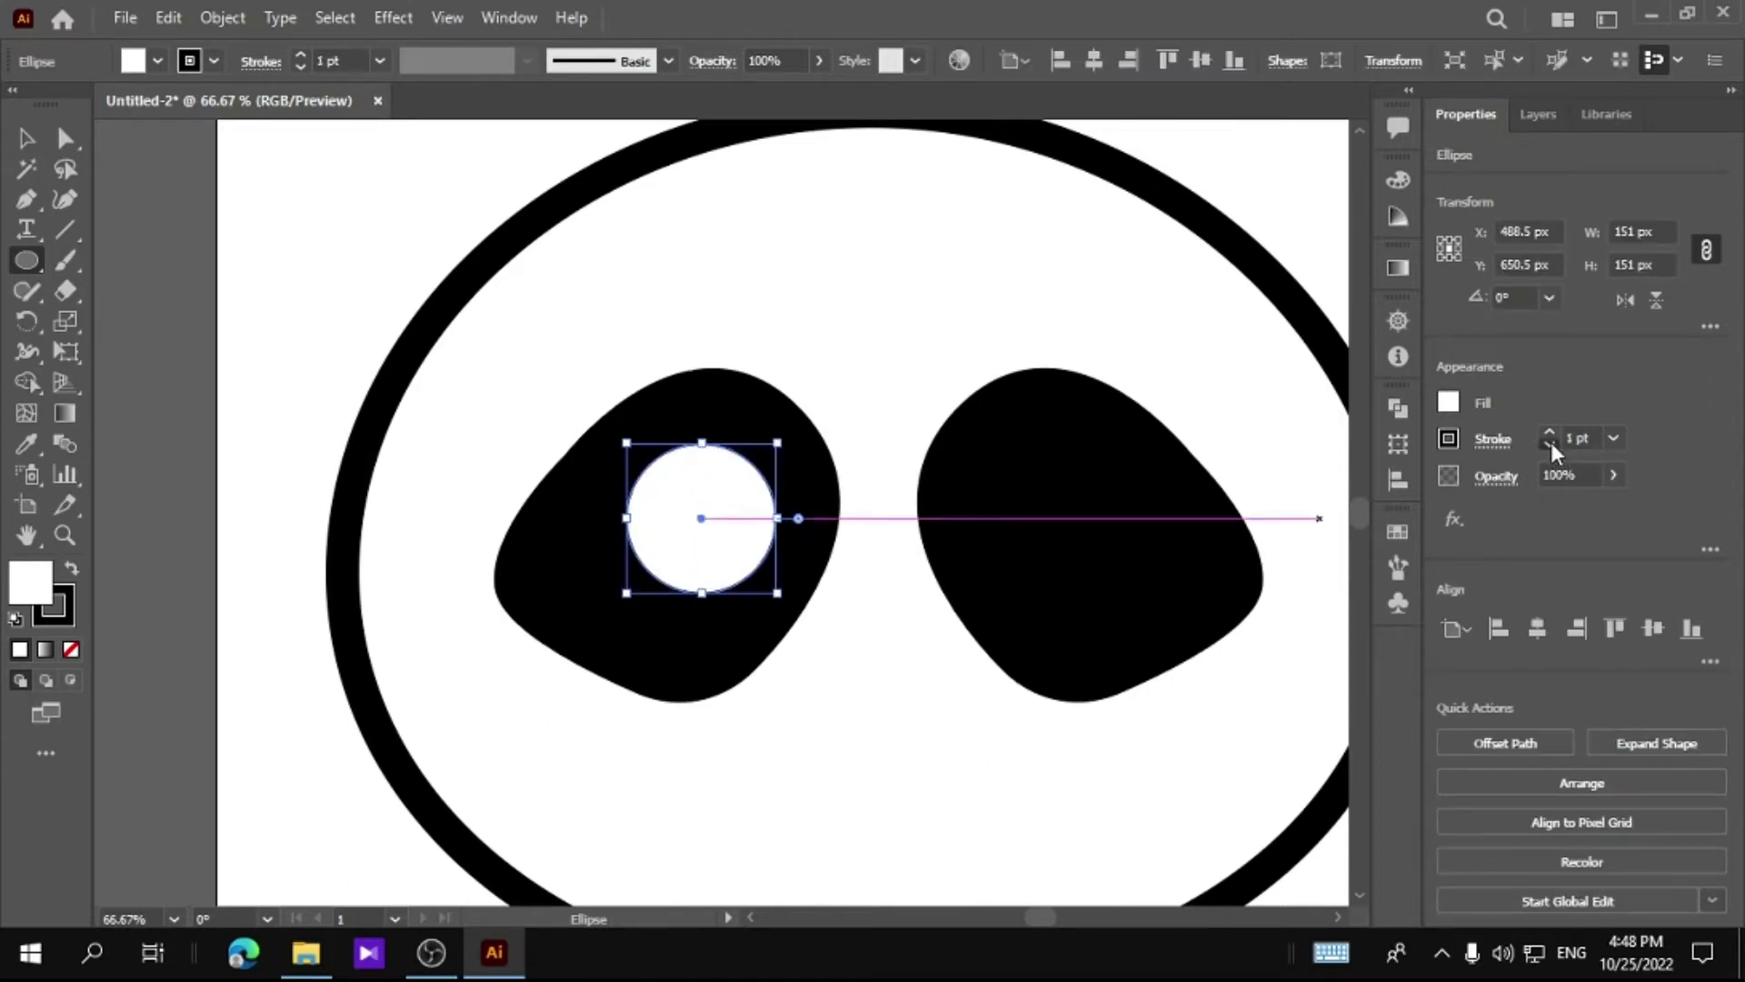
left_click(1550, 445)
left_click(1550, 444)
left_click(1550, 445)
Move the white circle toward the left eye patch's upper right and scale it down to about 140 px
left_click(26, 138)
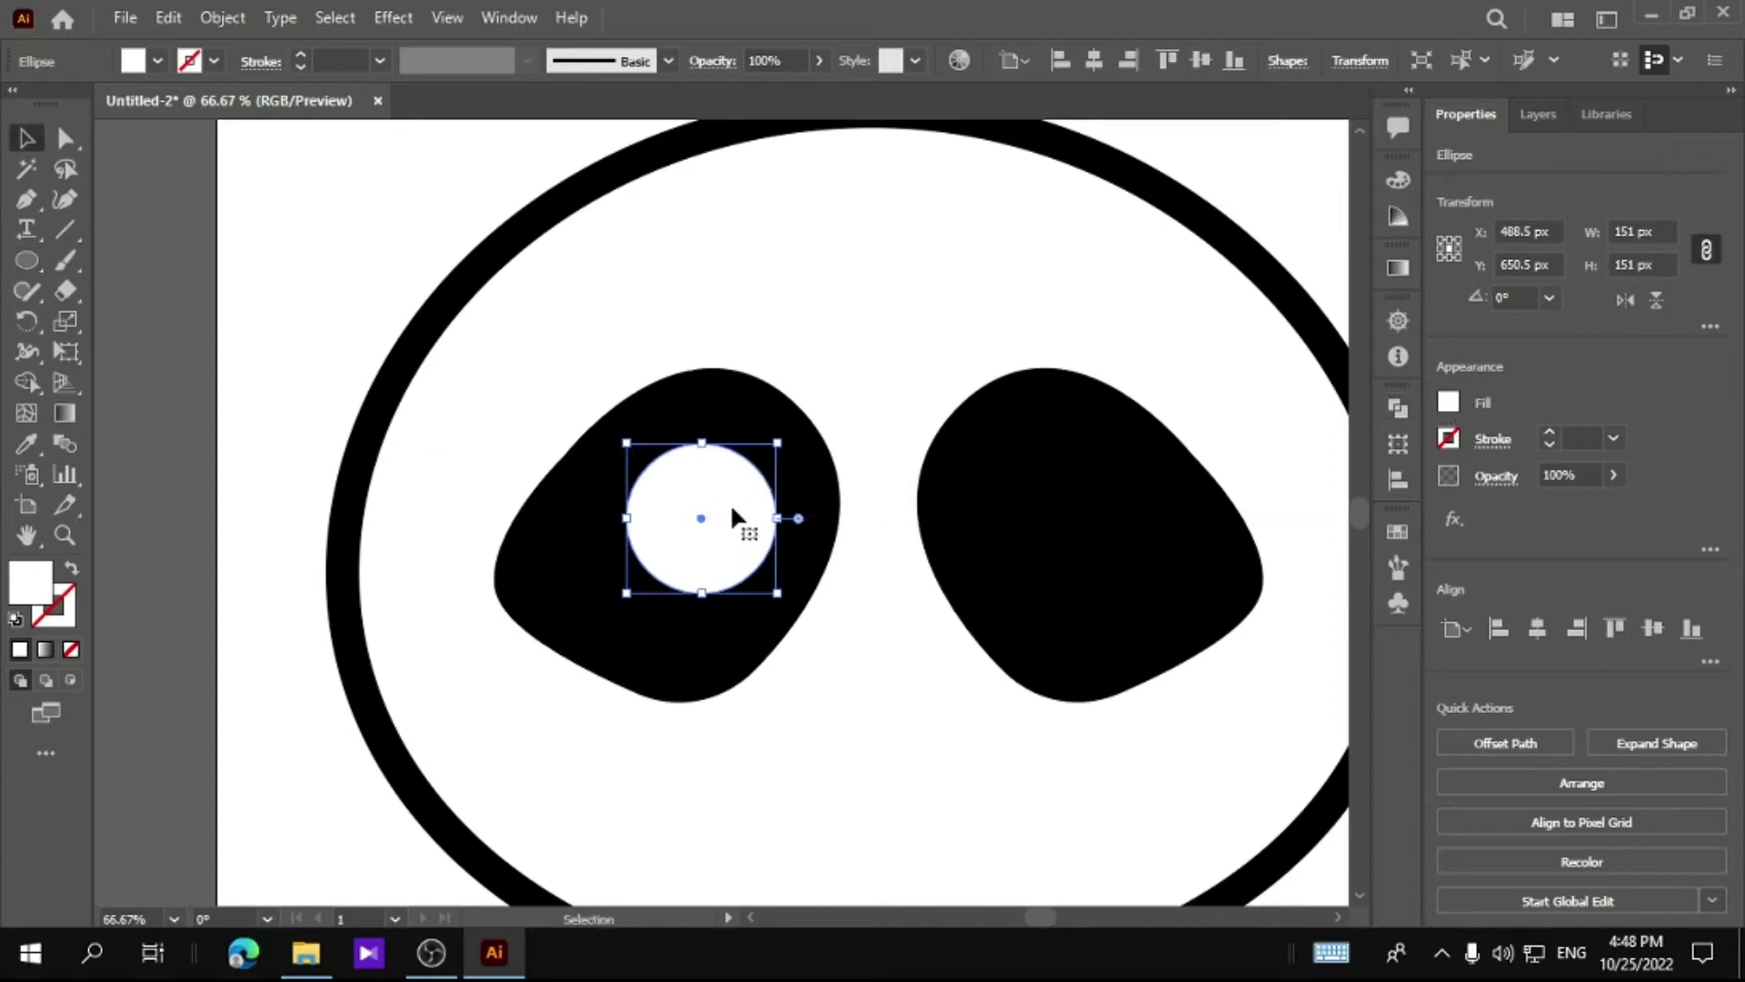
left_click_drag(731, 514, 709, 520)
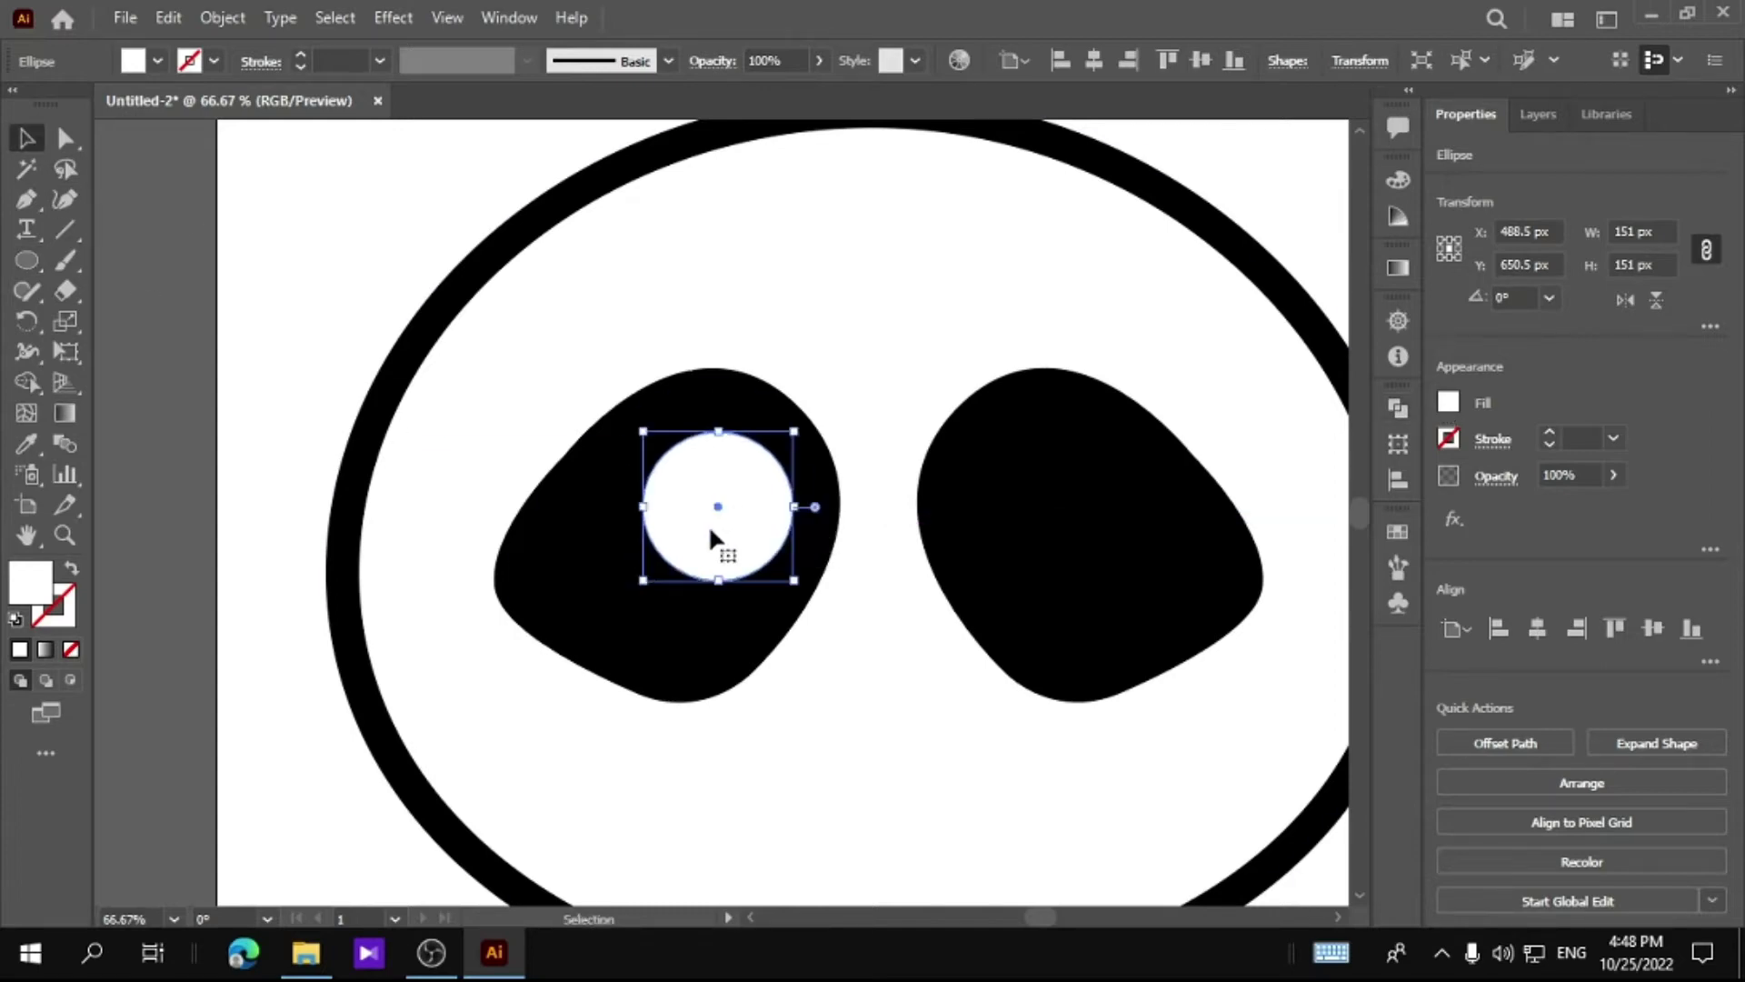
left_click_drag(647, 574, 723, 495)
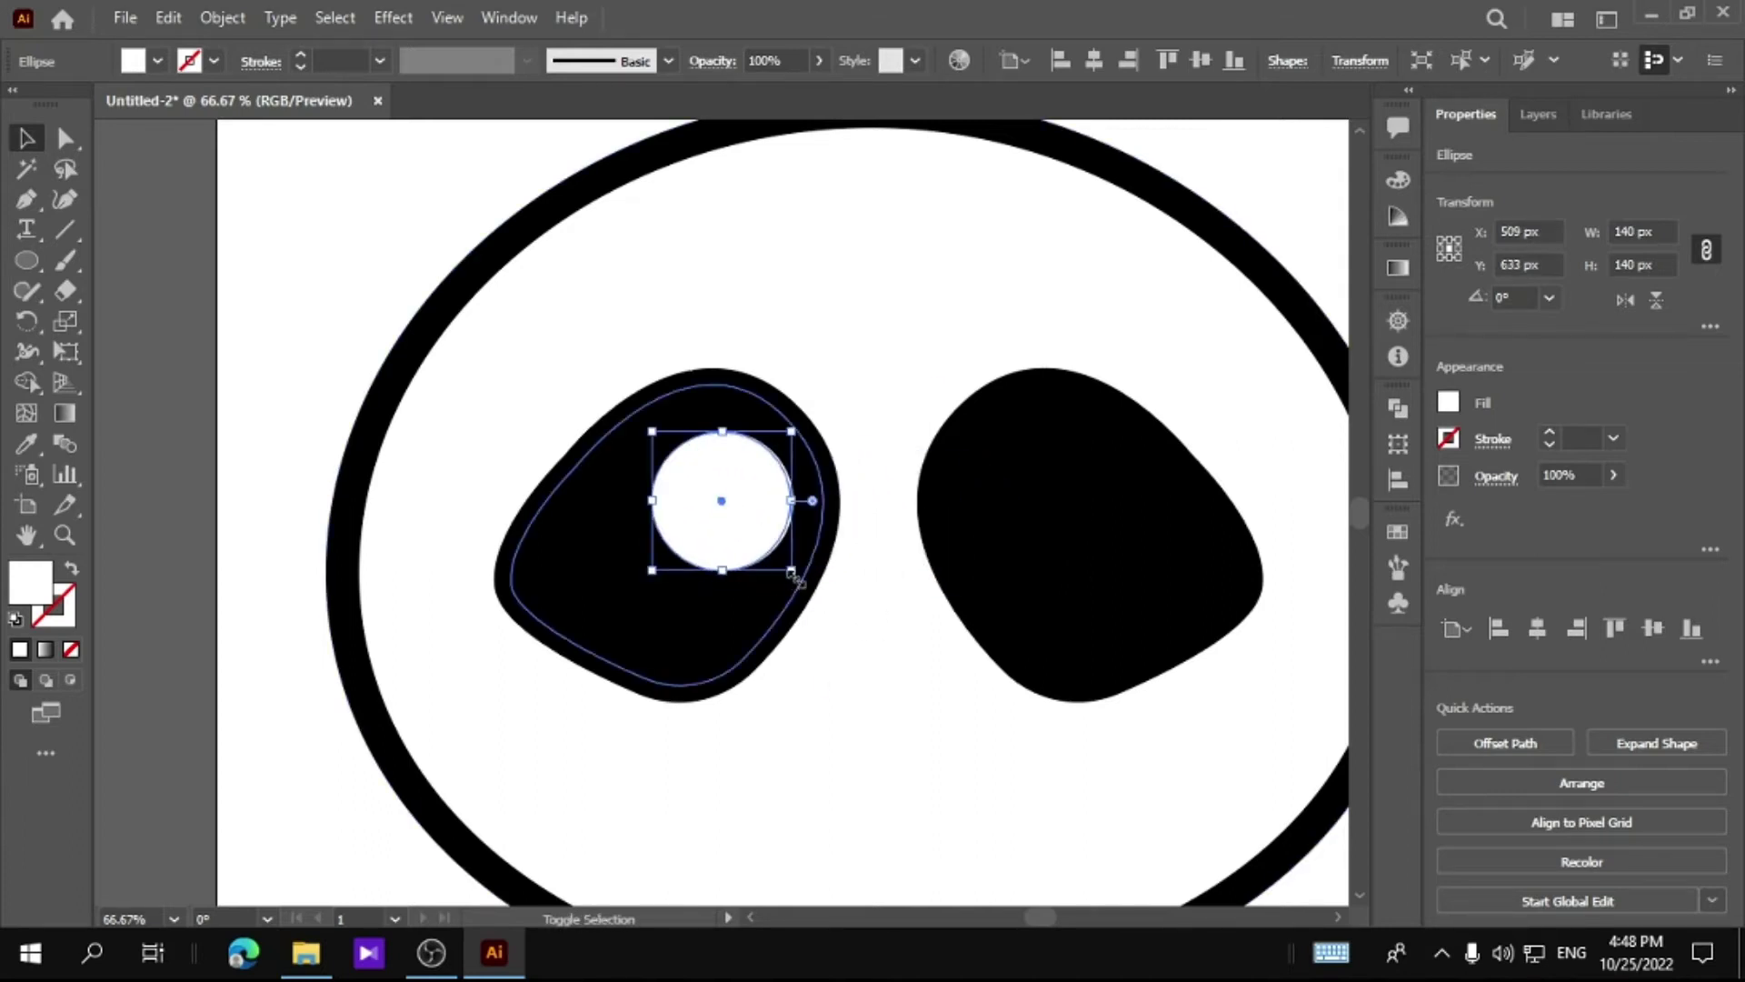
Make a concentric copy of the white circle about 124 px in diameter and fill it with near-black
left_click_drag(791, 570, 780, 565)
left_click_drag(722, 499, 727, 498)
double_click(33, 604)
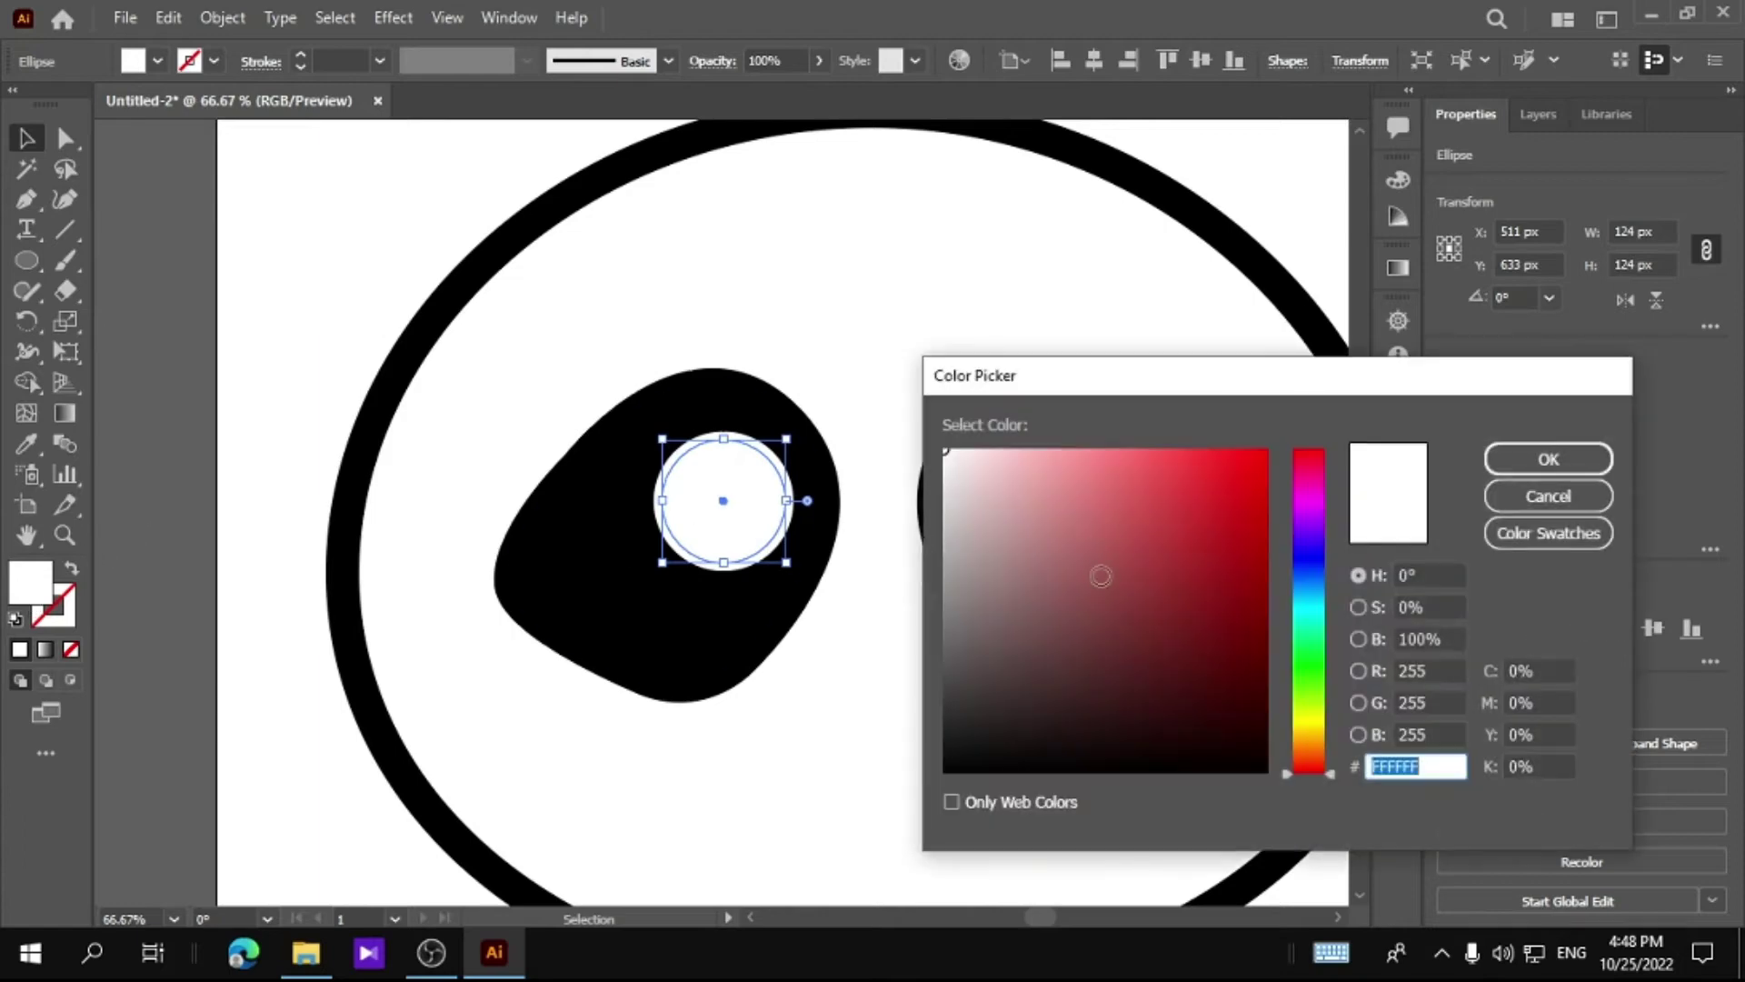
left_click(940, 760)
key("Return")
left_click(251, 377)
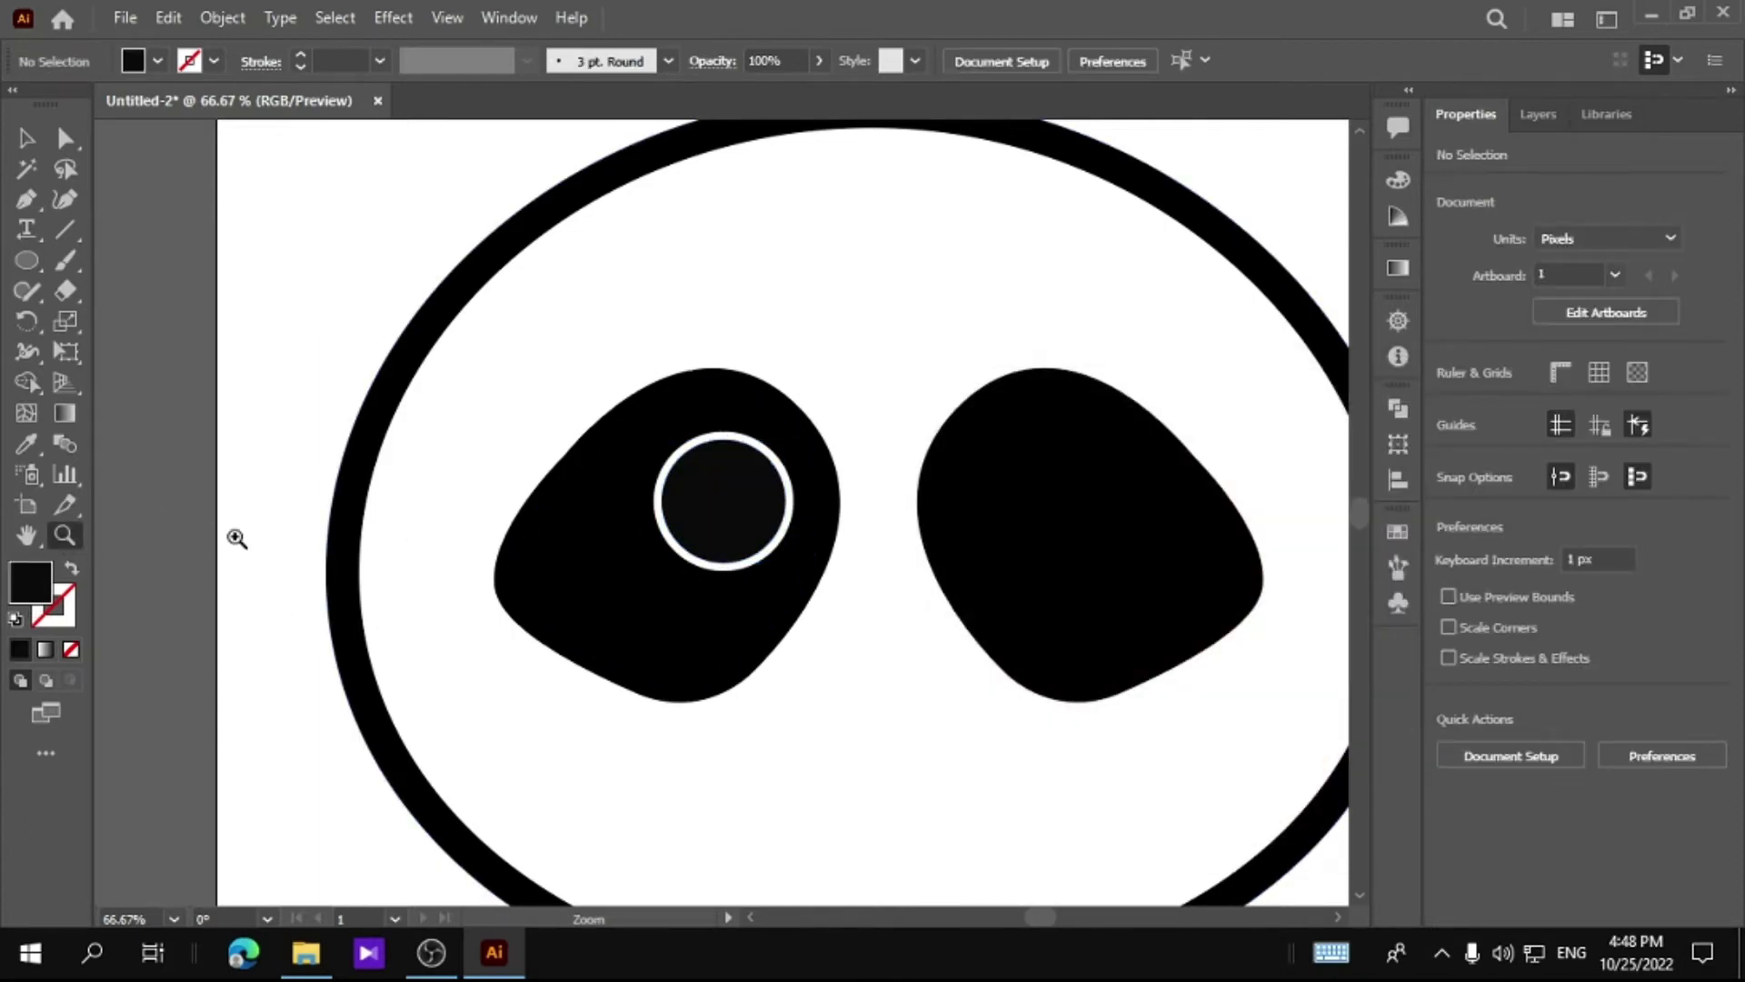
Draw a circle about 35 px in diameter in the upper part of the left pupil and fill it with white
left_click(684, 471)
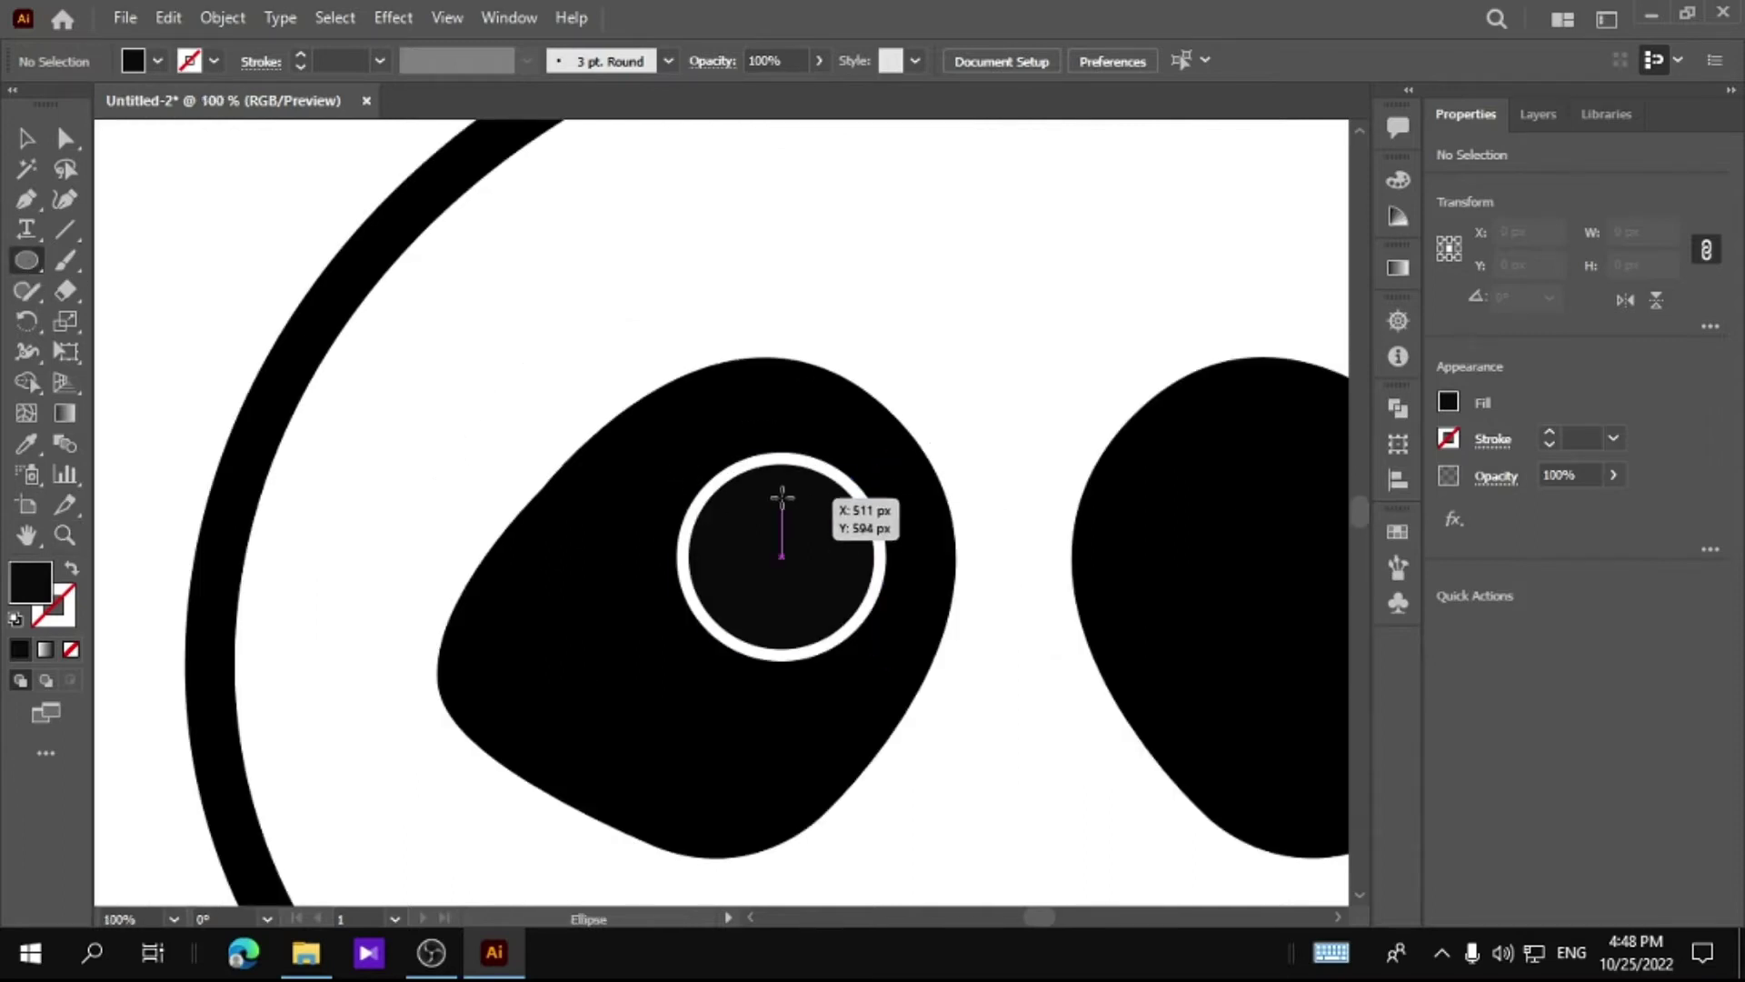
left_click_drag(772, 508, 746, 481)
double_click(27, 592)
left_click(978, 464)
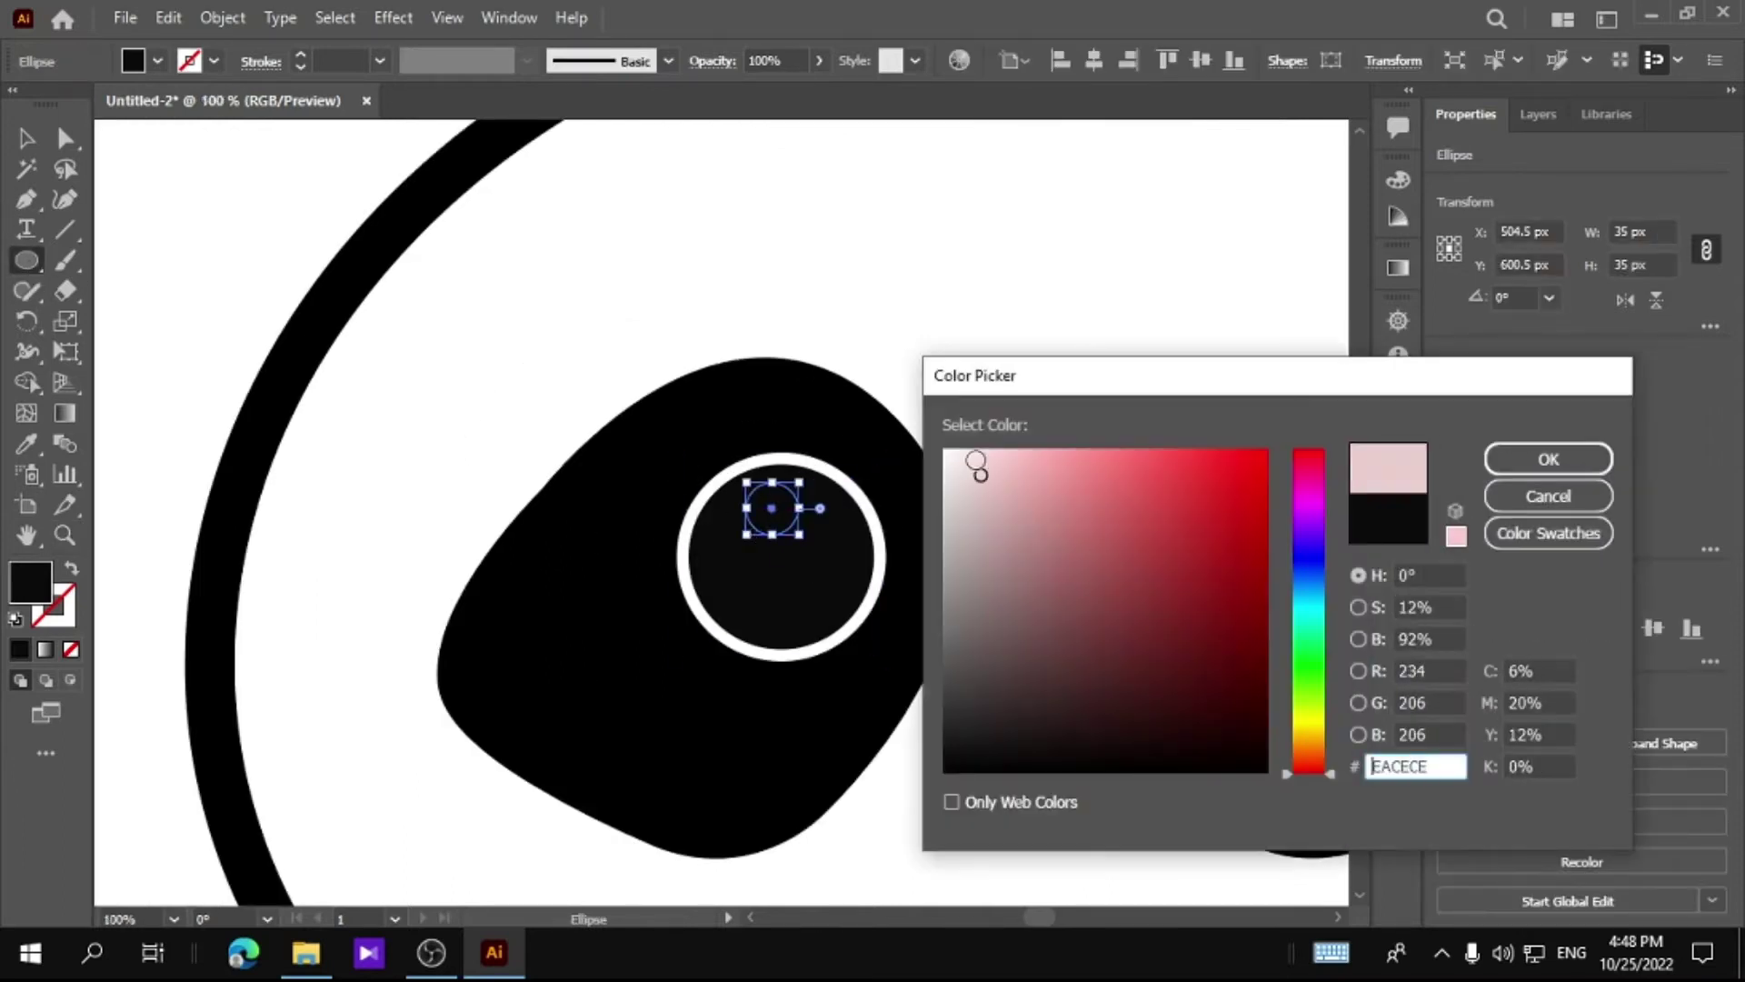
left_click(939, 448)
left_click(1547, 460)
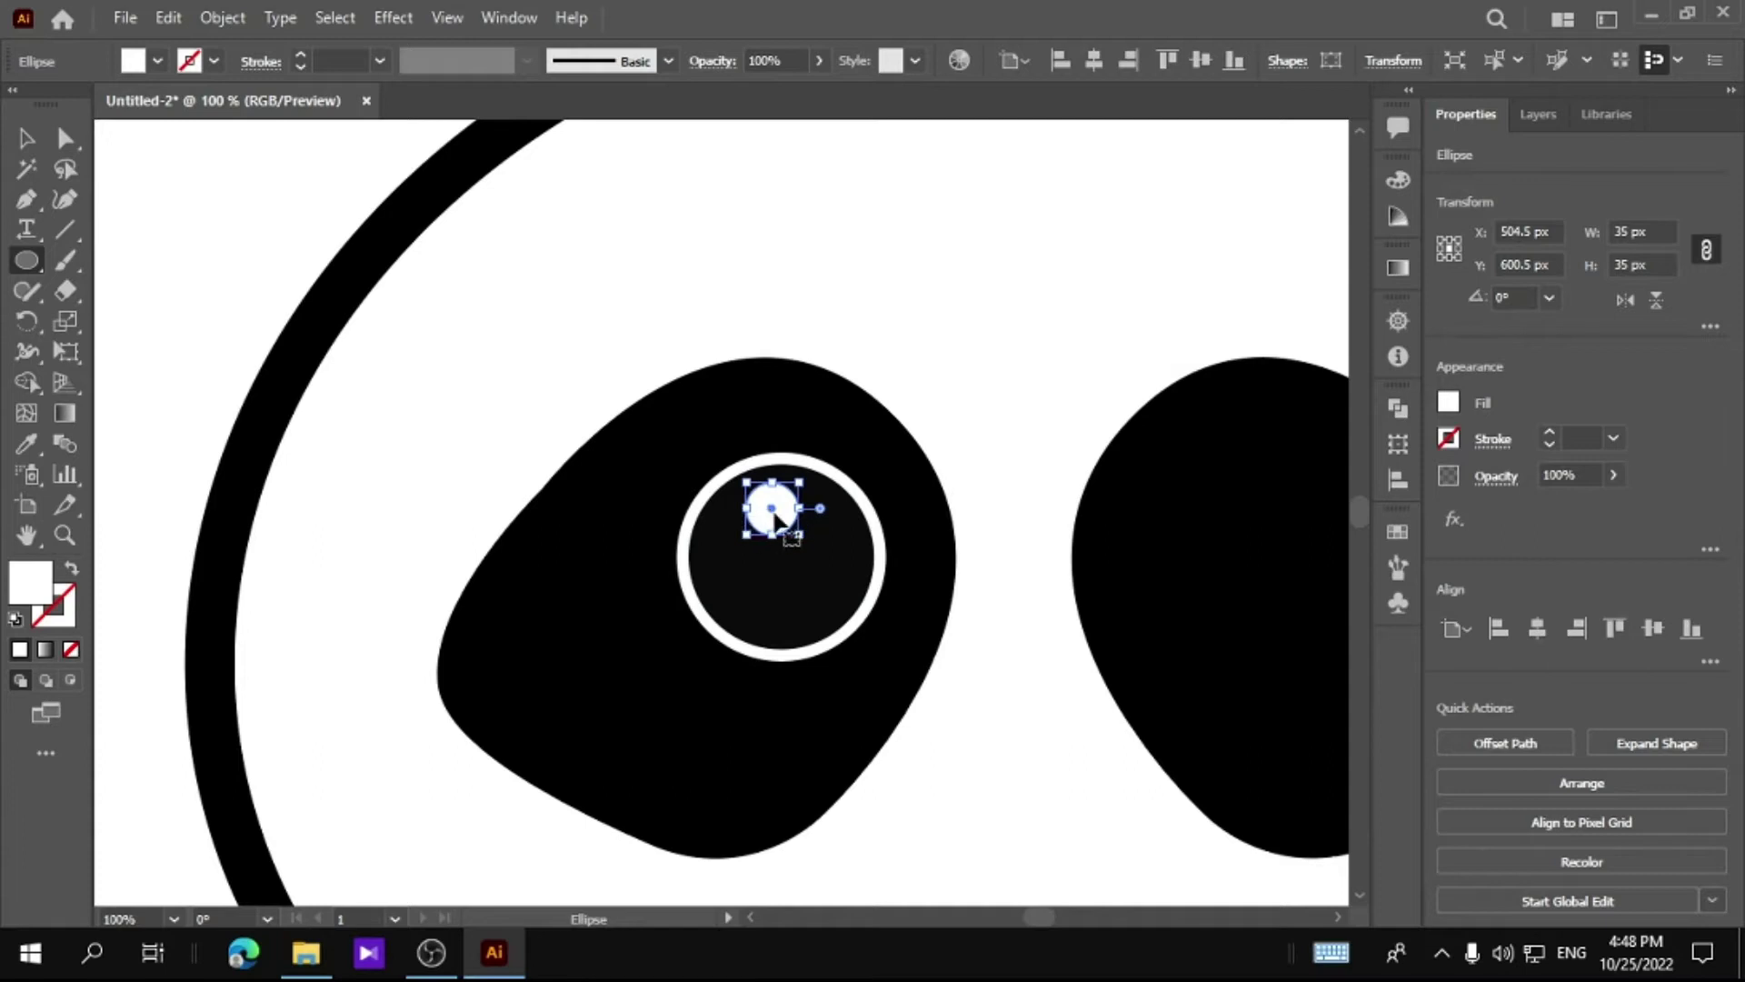
Shift the white highlight to the pupil's upper right and add a copy about 21 px in diameter near the centre, filled with light grey
left_click_drag(774, 517, 786, 582)
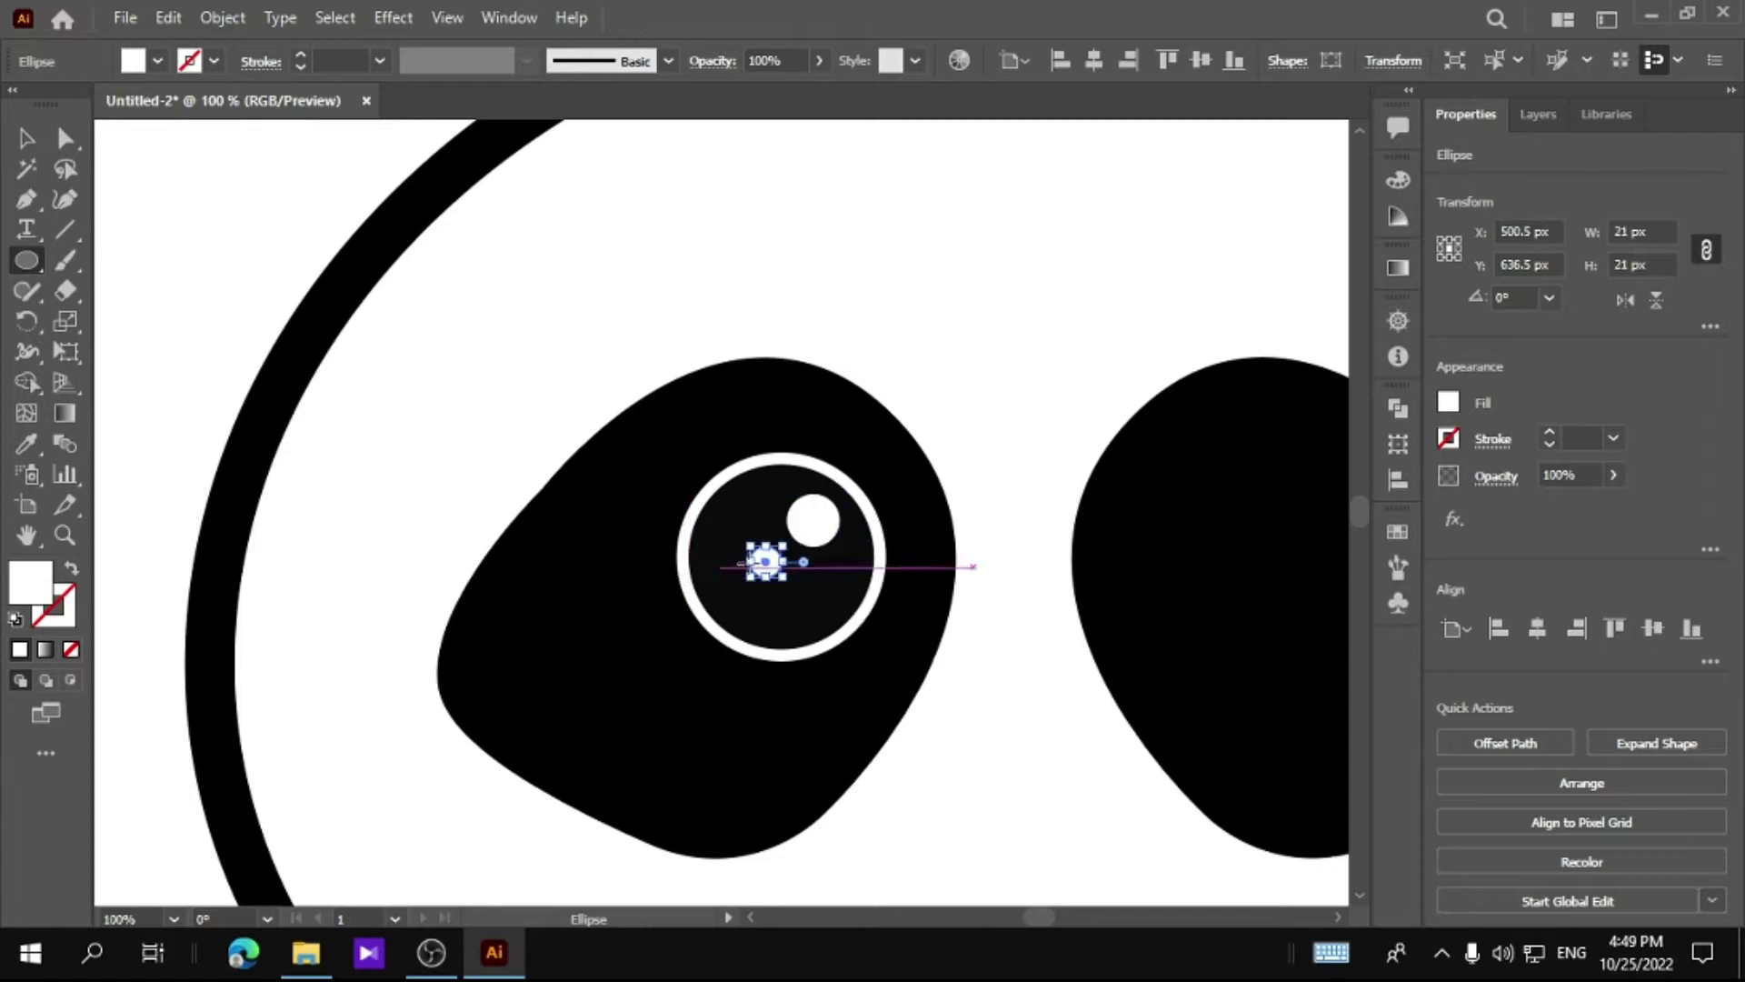
left_click(1448, 402)
left_click(1315, 567)
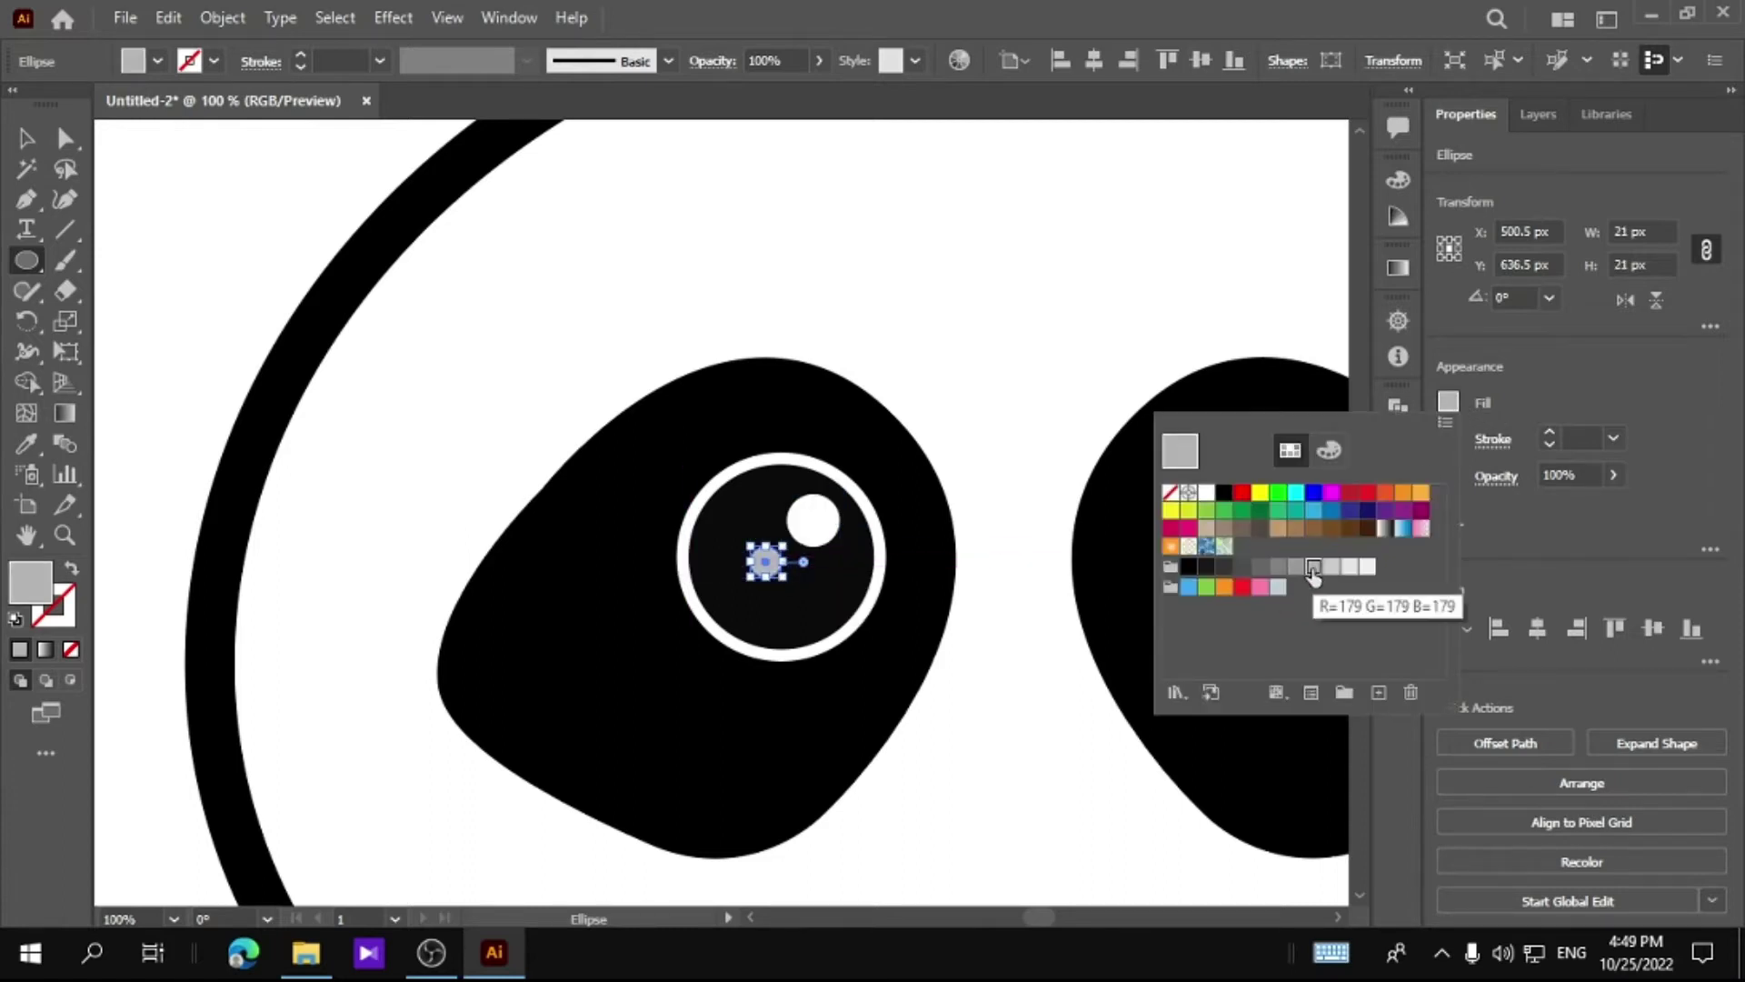
left_click(1331, 567)
key("Escape")
key("v")
left_click(243, 492)
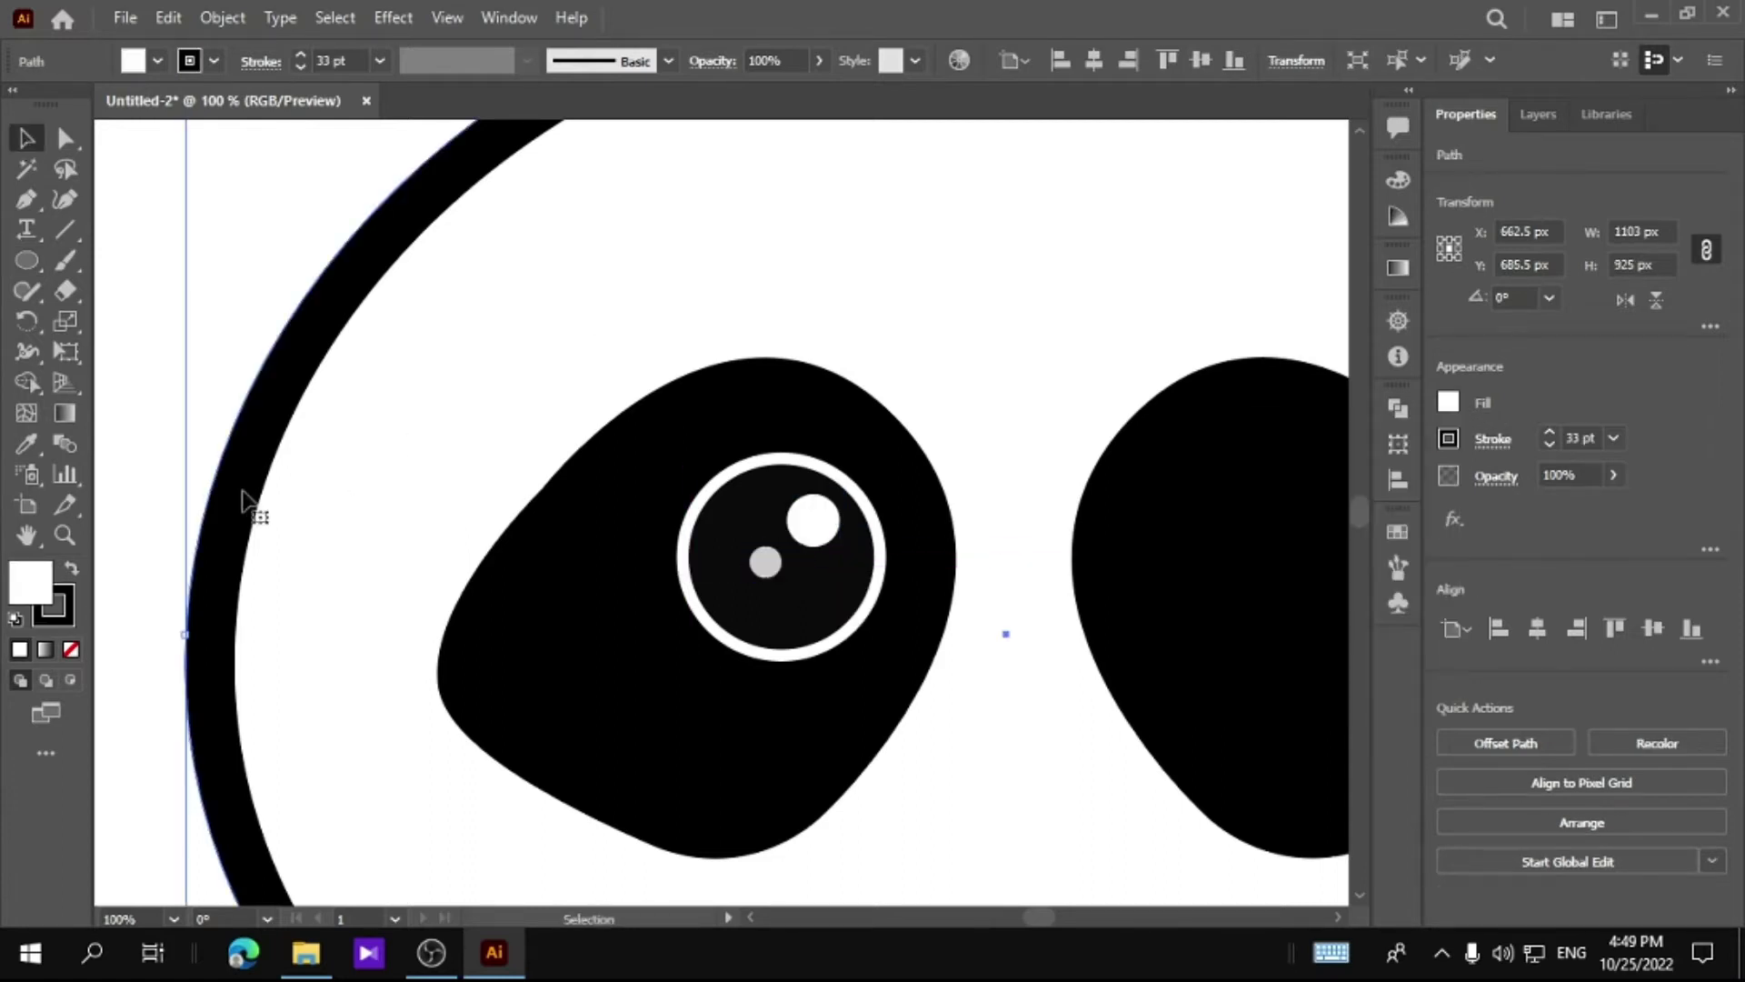
double_click(26, 536)
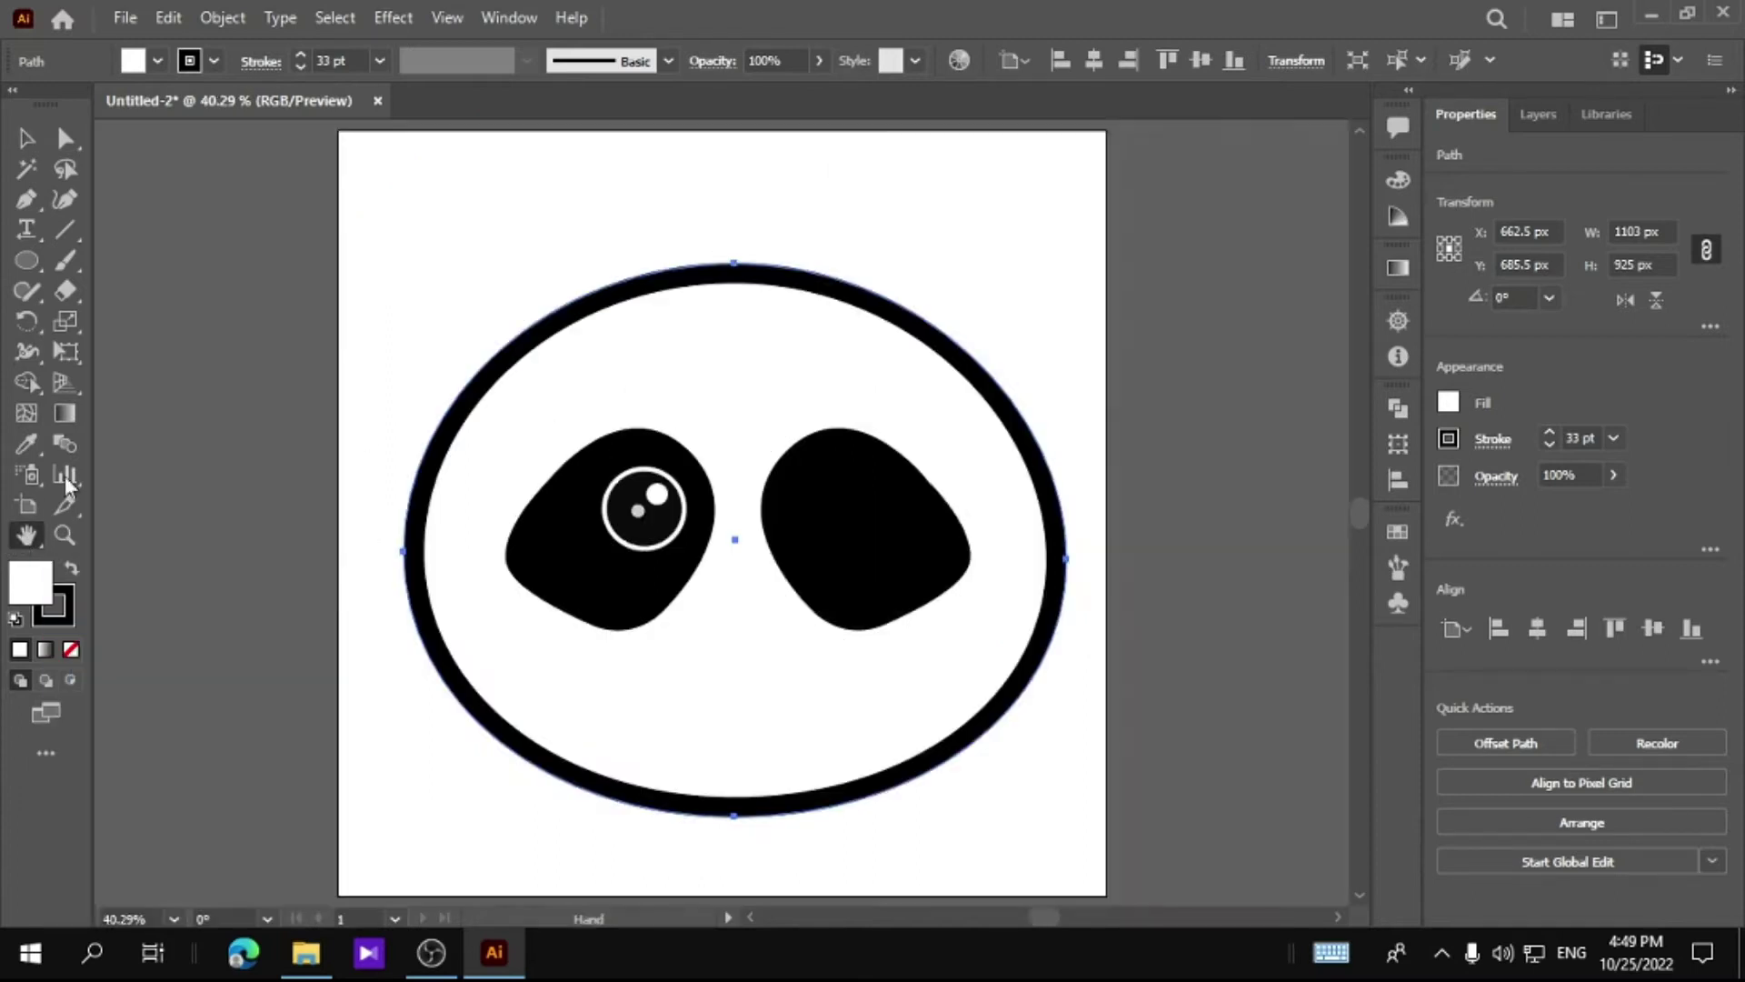
key("v")
left_click(312, 407)
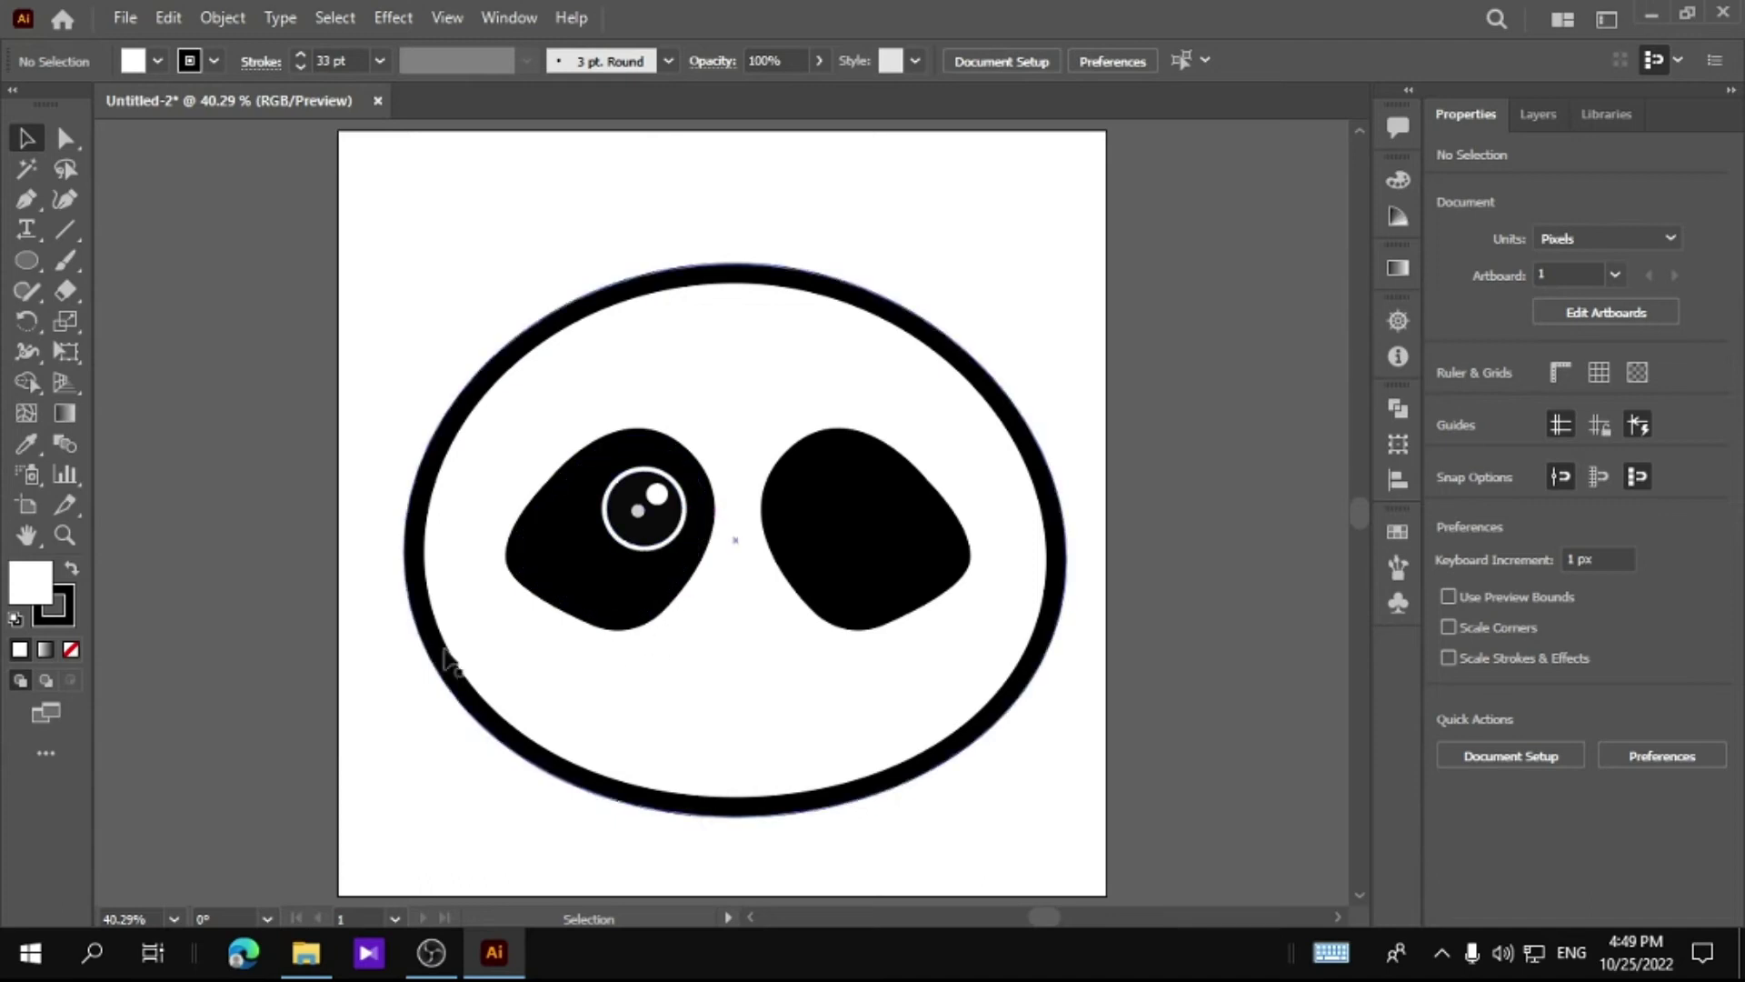
key("z")
left_click(685, 520)
left_click(686, 520)
key("a")
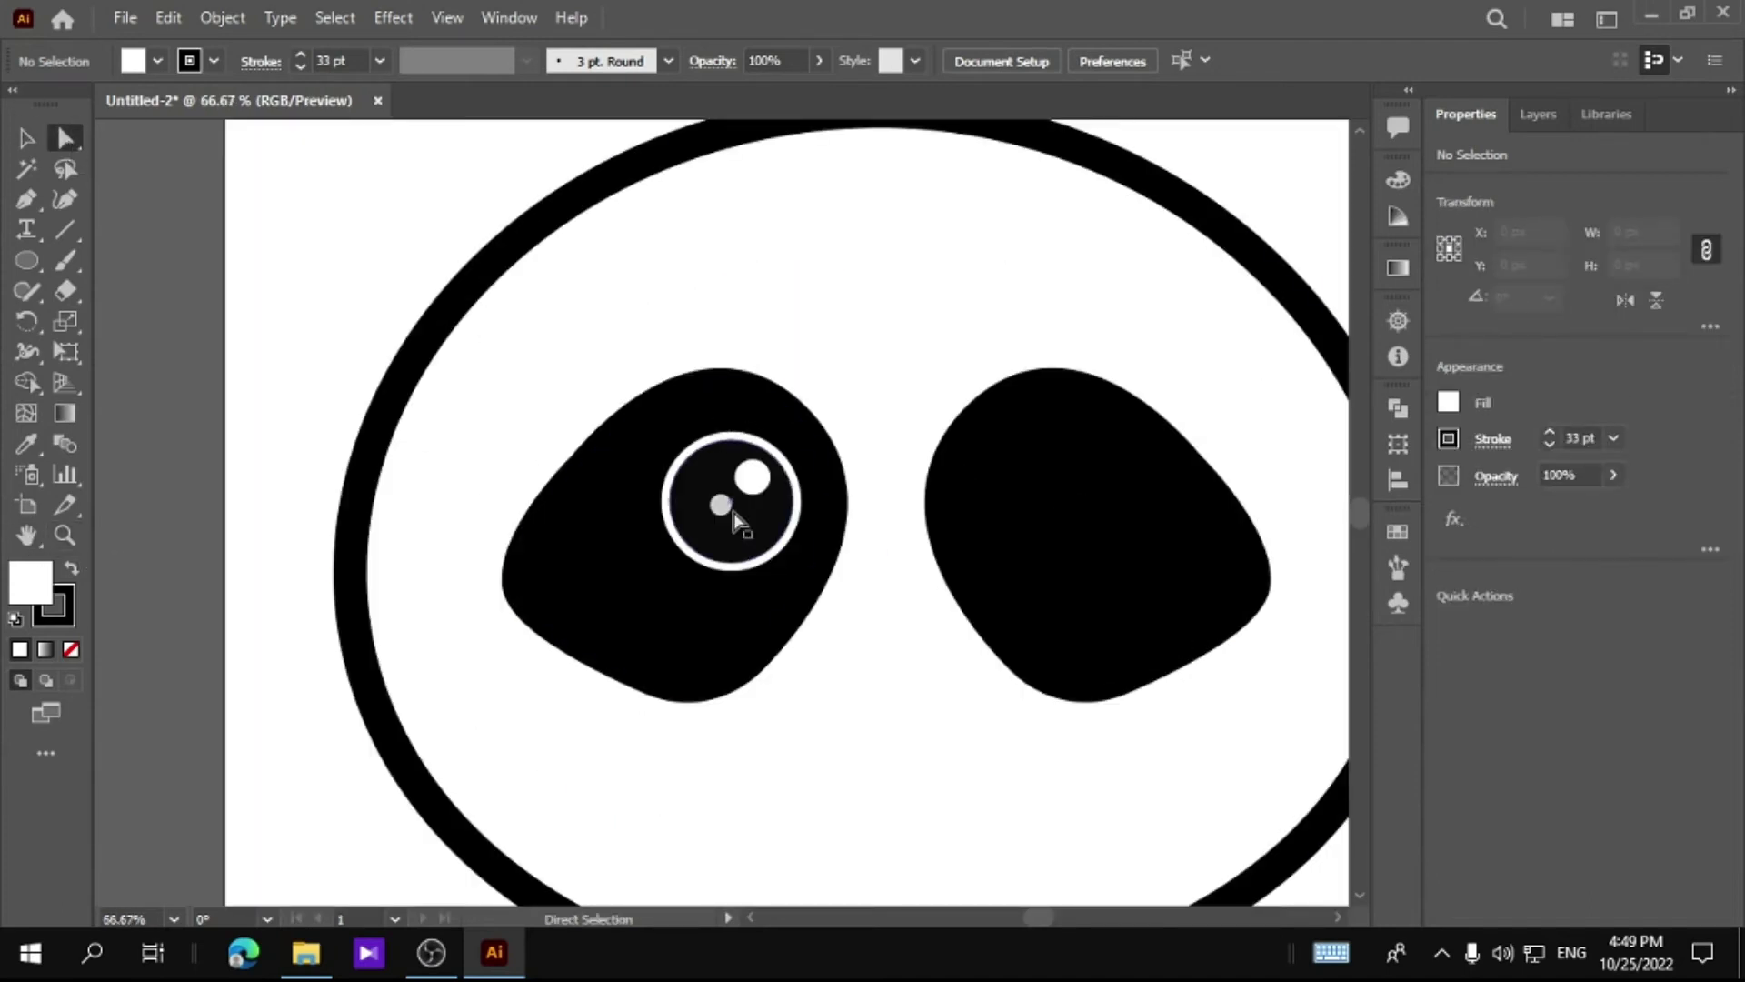
left_click(795, 520)
left_click_drag(794, 501, 801, 502)
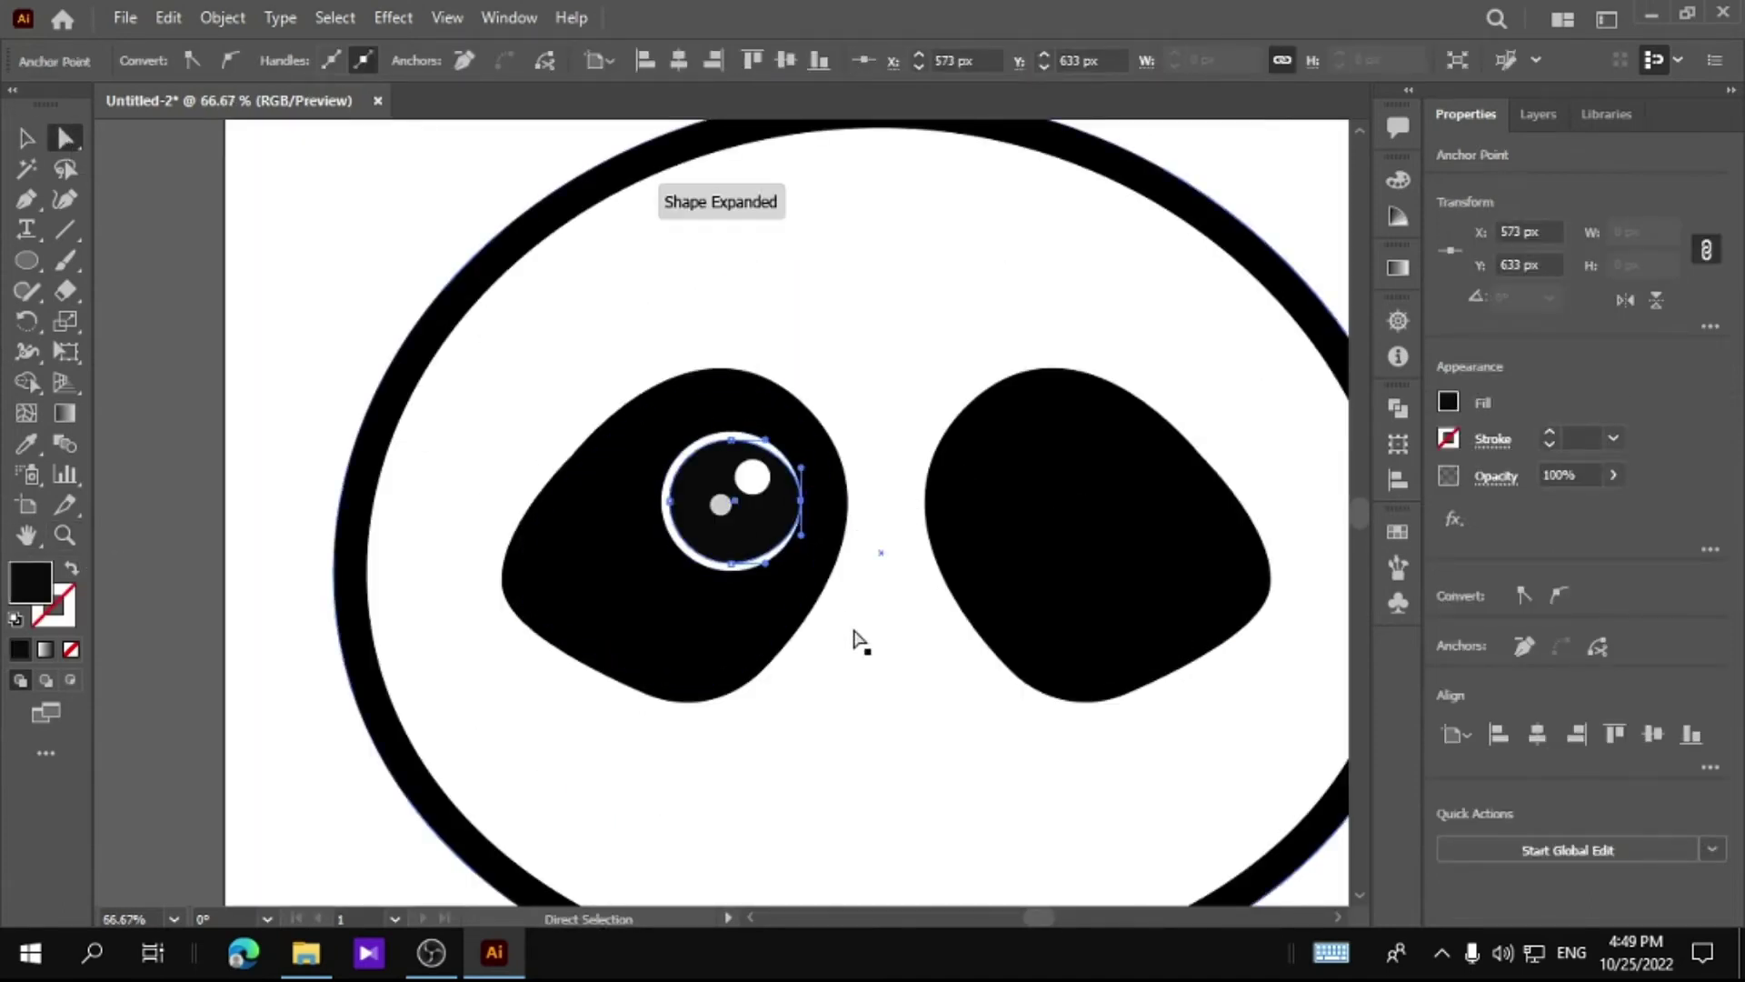
left_click(856, 629)
left_click(801, 511)
left_click(723, 506, "shift")
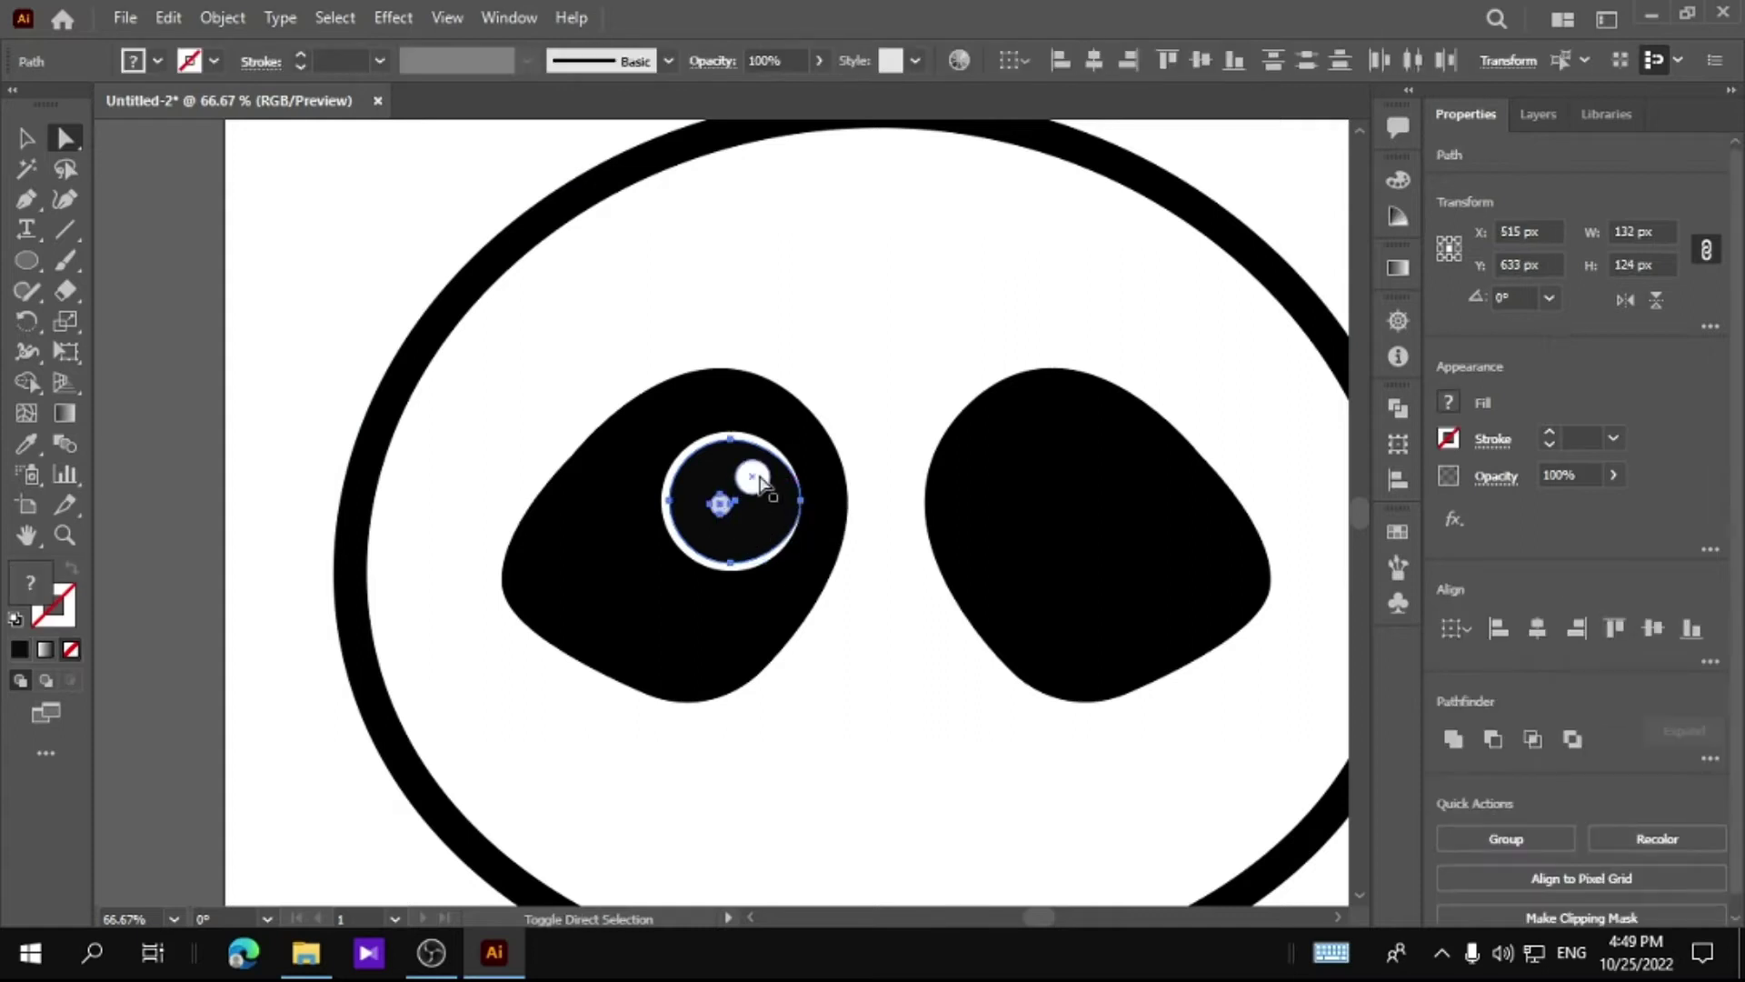
left_click(757, 477, "shift")
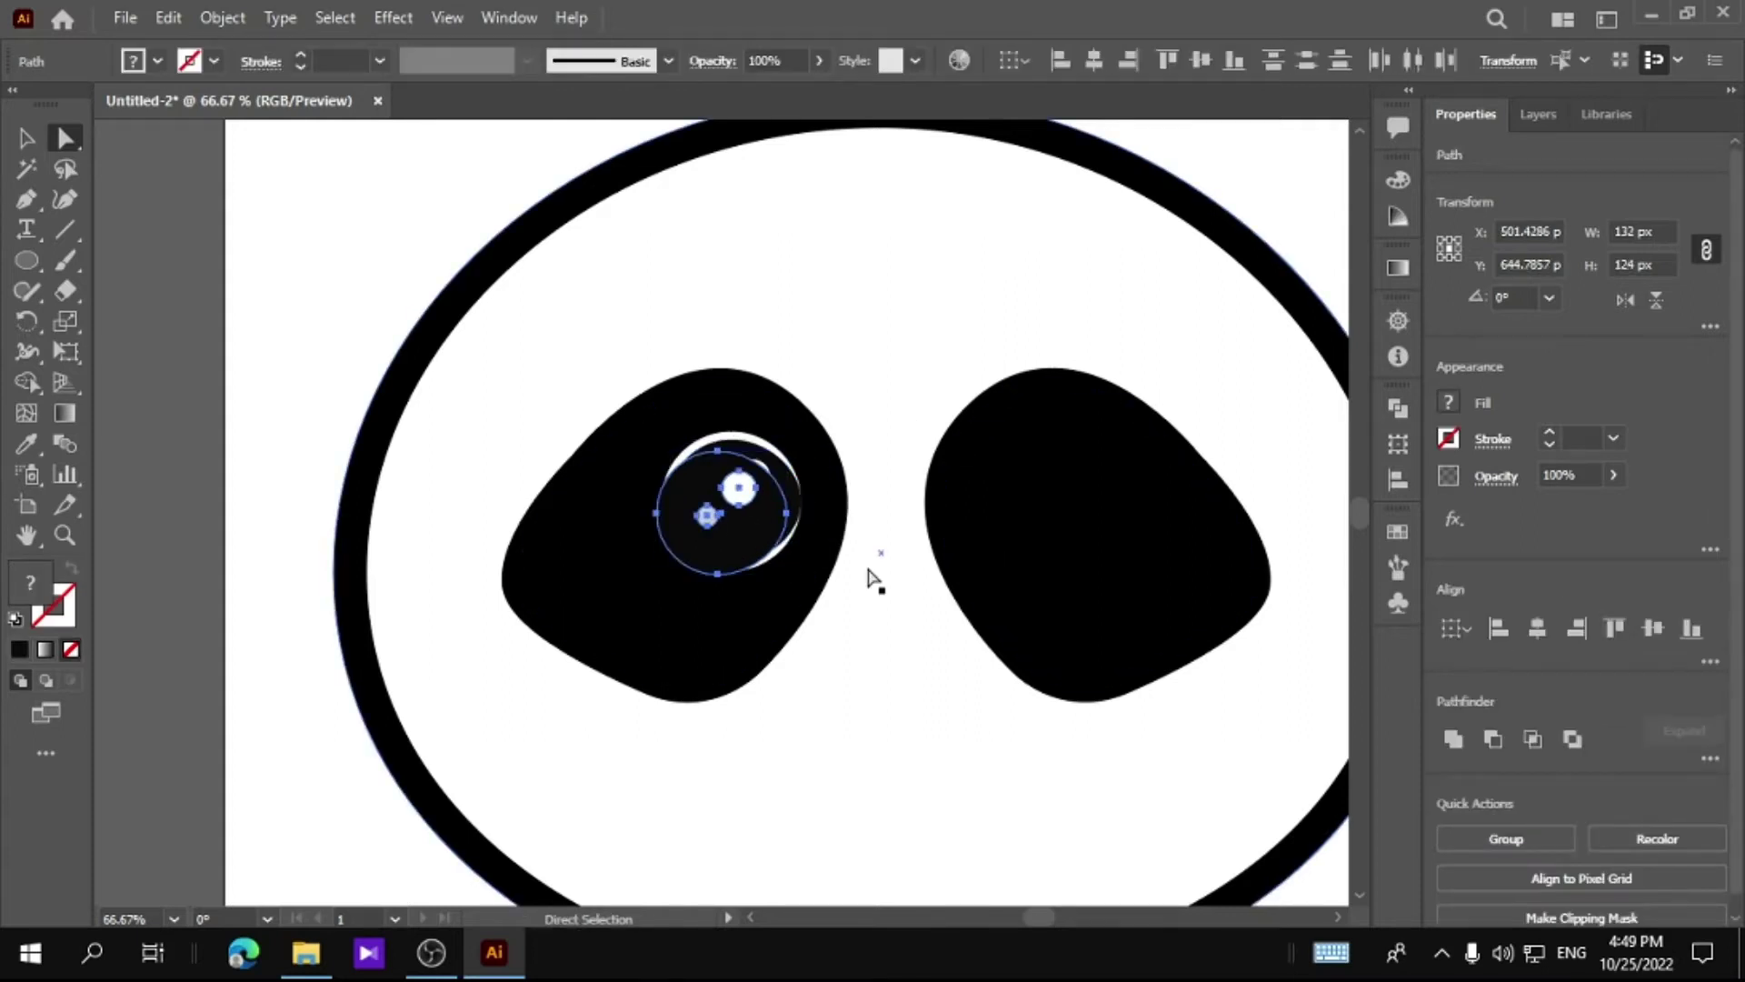
left_click(798, 565)
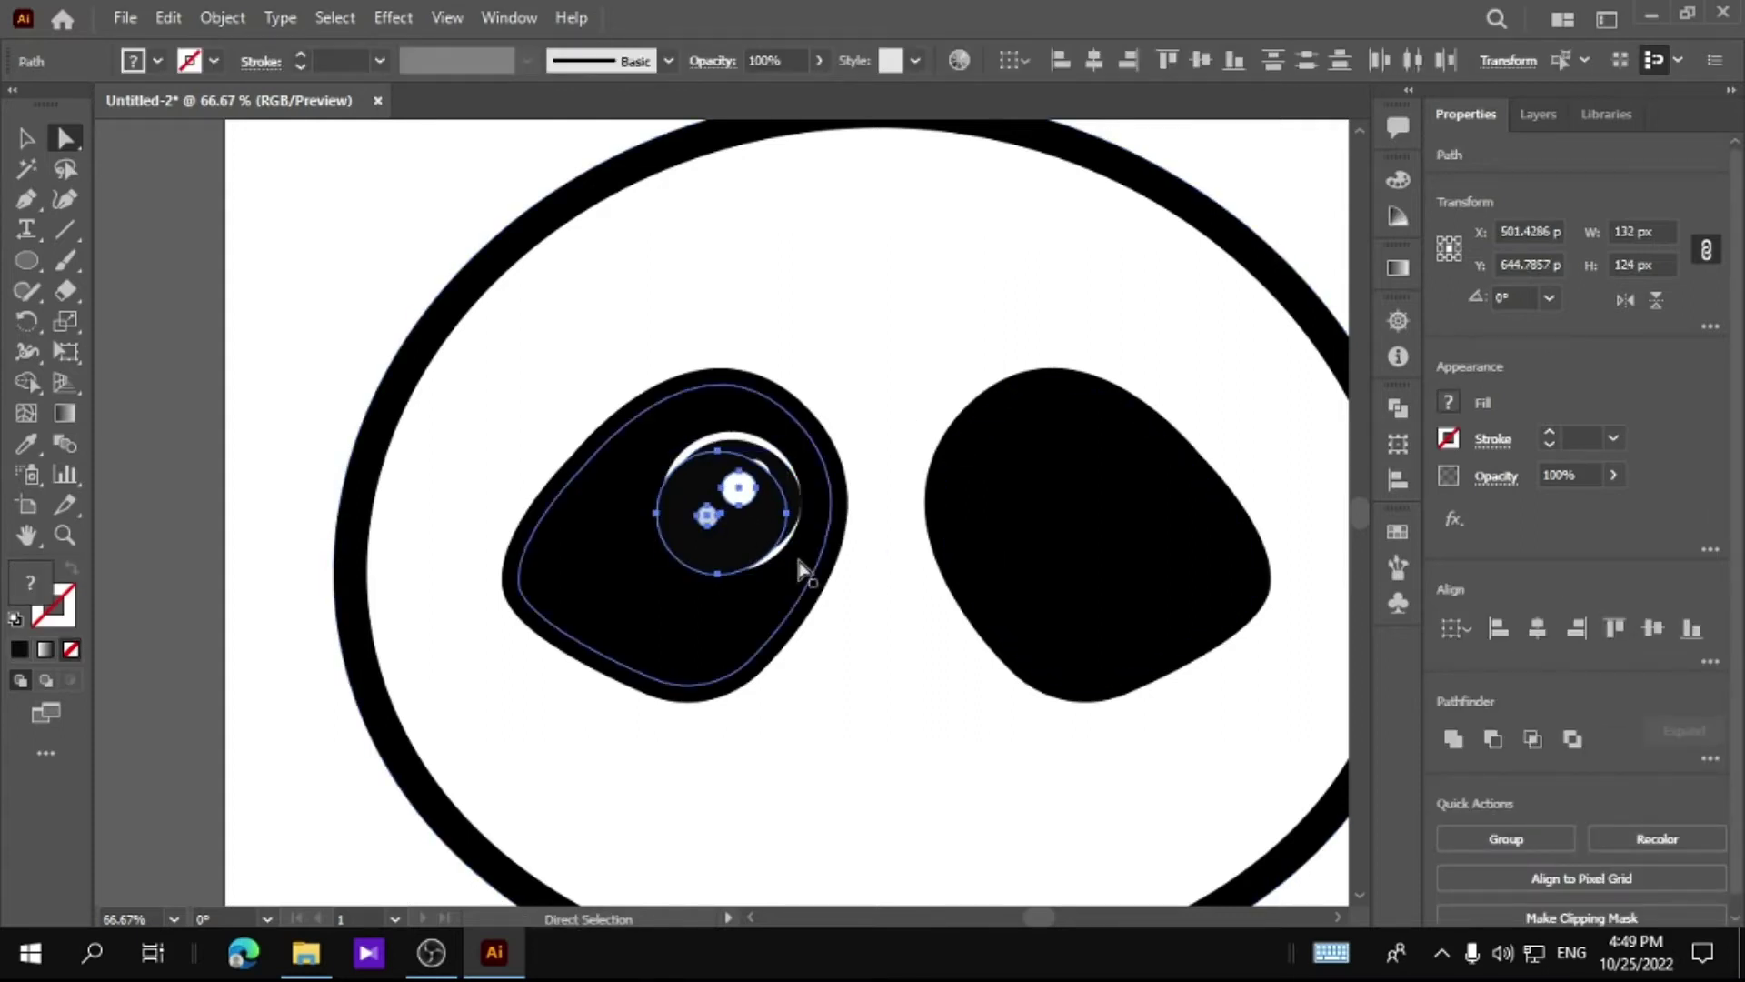
left_click(882, 609)
Draw a white circle about 144 px in diameter, remove its stroke and place it inside the right eye patch
left_click(33, 267)
mouse_move(1027, 503)
left_mouse_down()
mouse_move(1044, 533)
mouse_move(1021, 592)
mouse_move(913, 529)
mouse_move(662, 491)
mouse_move(799, 577)
left_mouse_up()
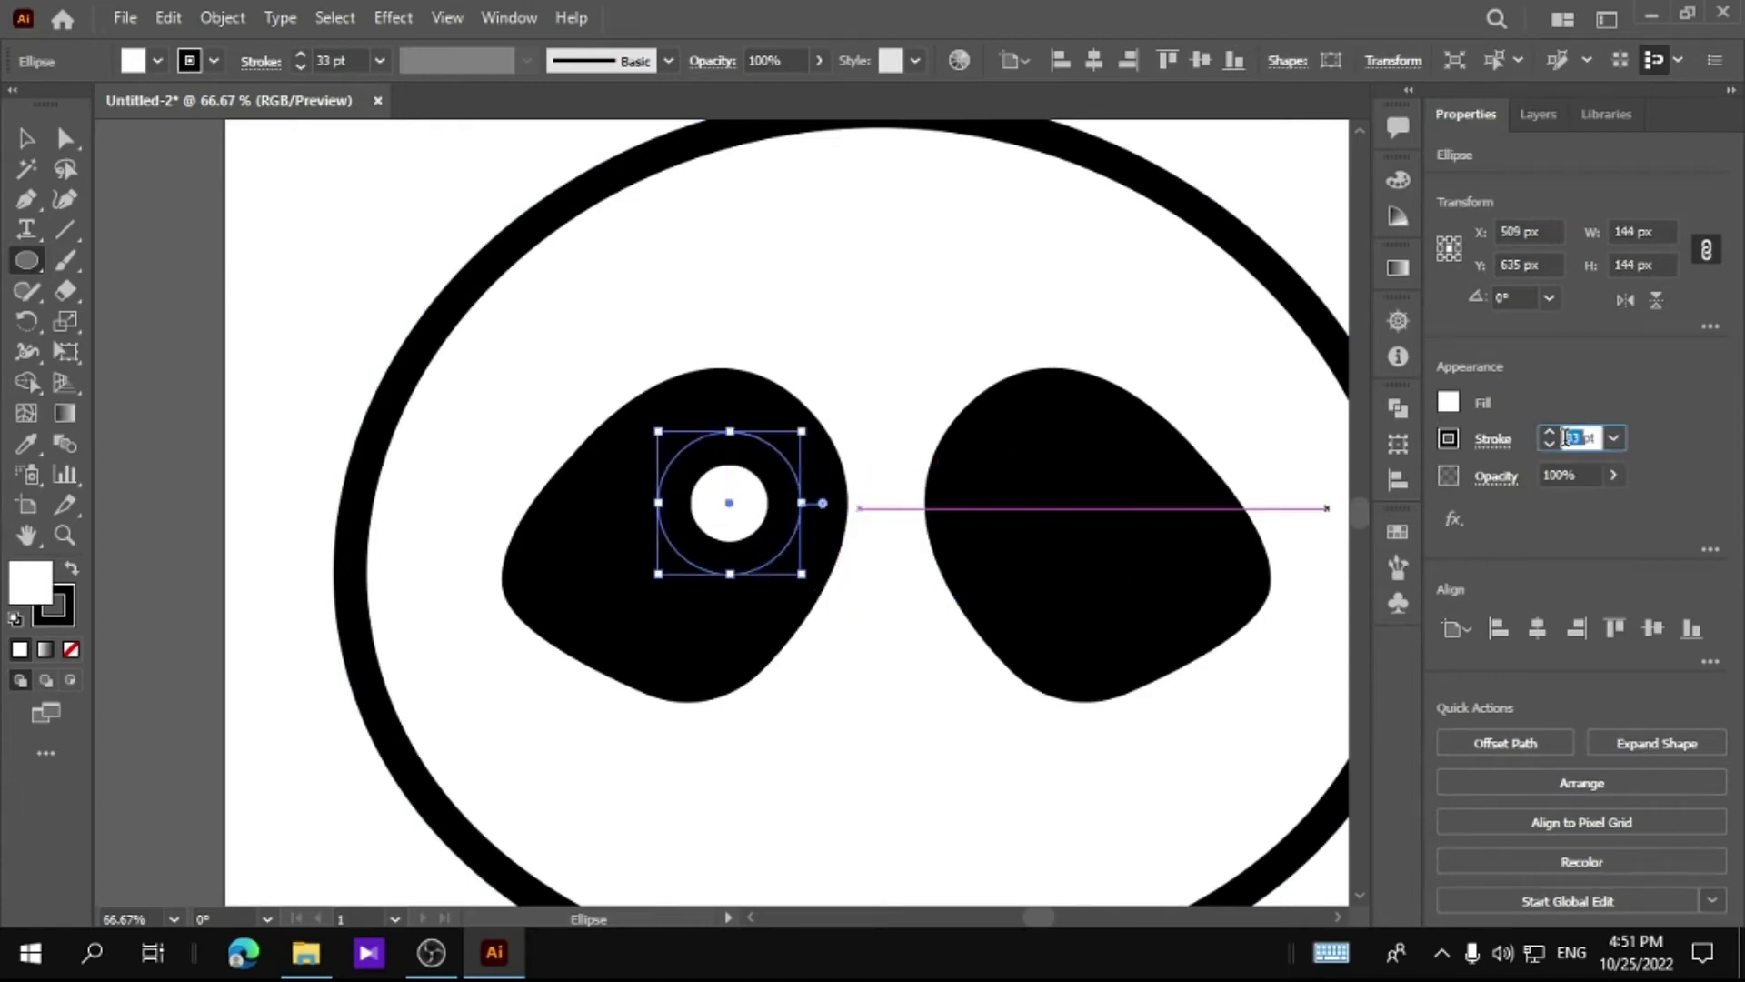
key("Return")
left_click_drag(726, 498, 1042, 496)
left_click(905, 557)
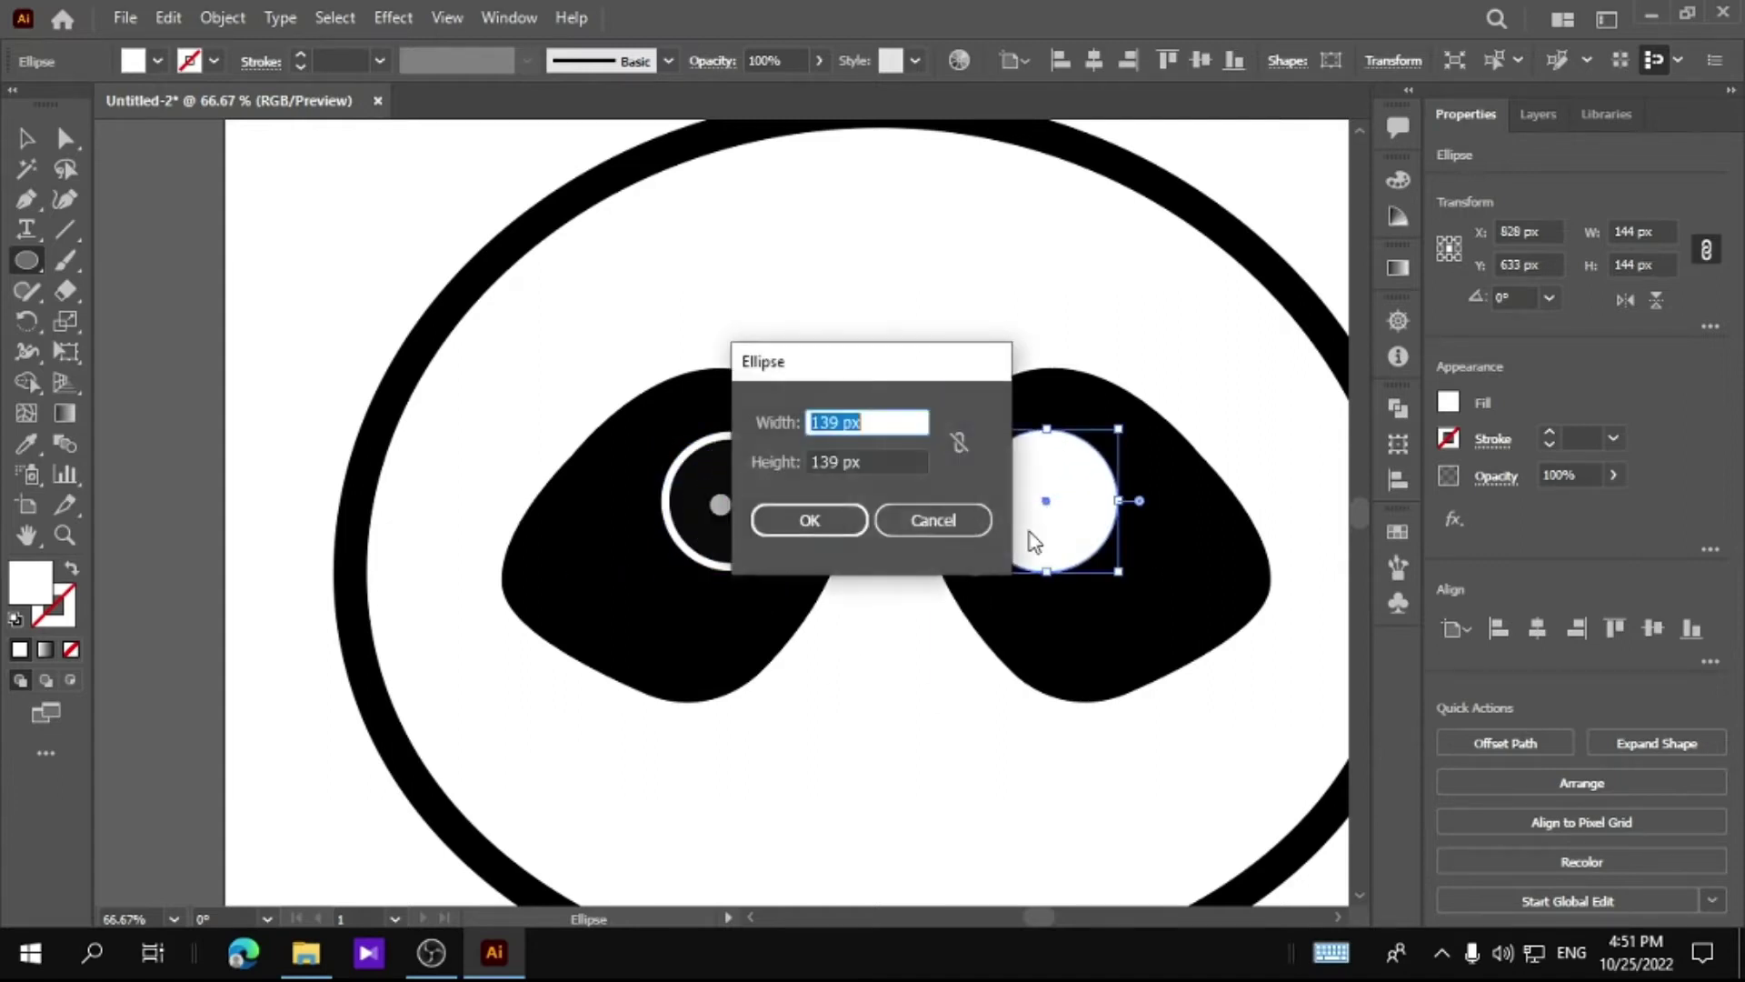
key("Escape")
Scale the right white circle down to about 134 px and align its centre horizontally with the left eye
key("v")
left_click(1023, 488)
left_click(1018, 477)
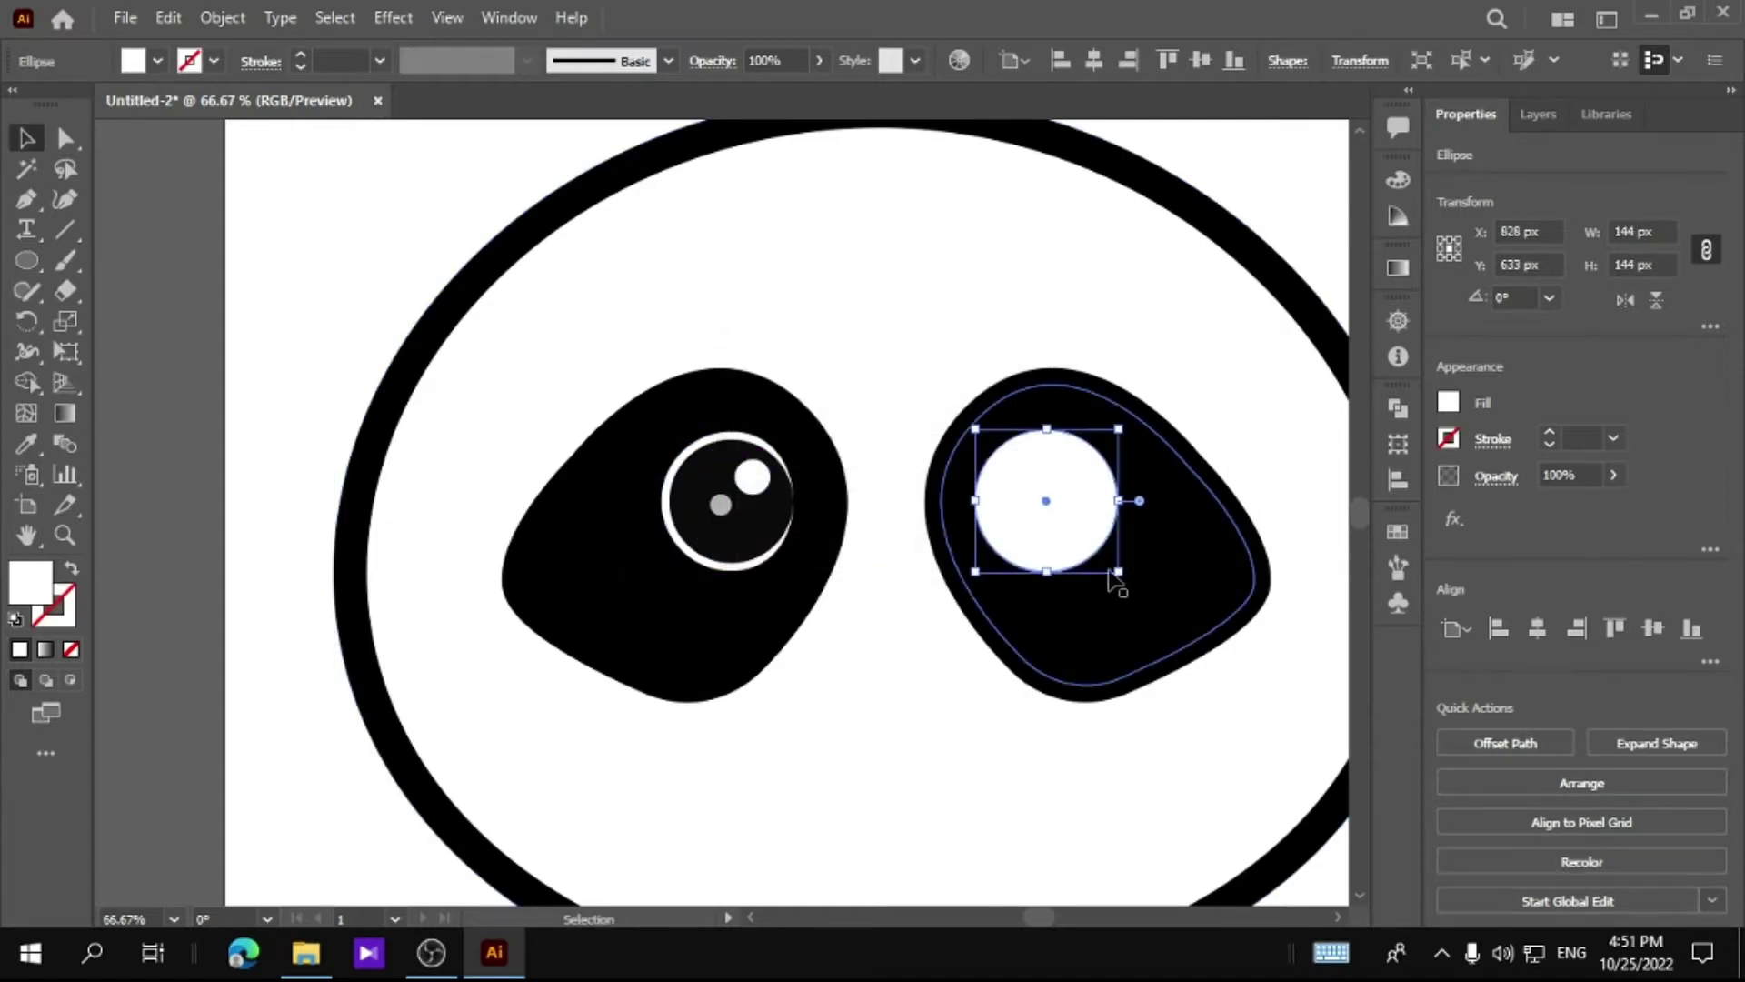
left_click_drag(1117, 574, 1108, 561)
left_click_drag(1035, 494, 1041, 499)
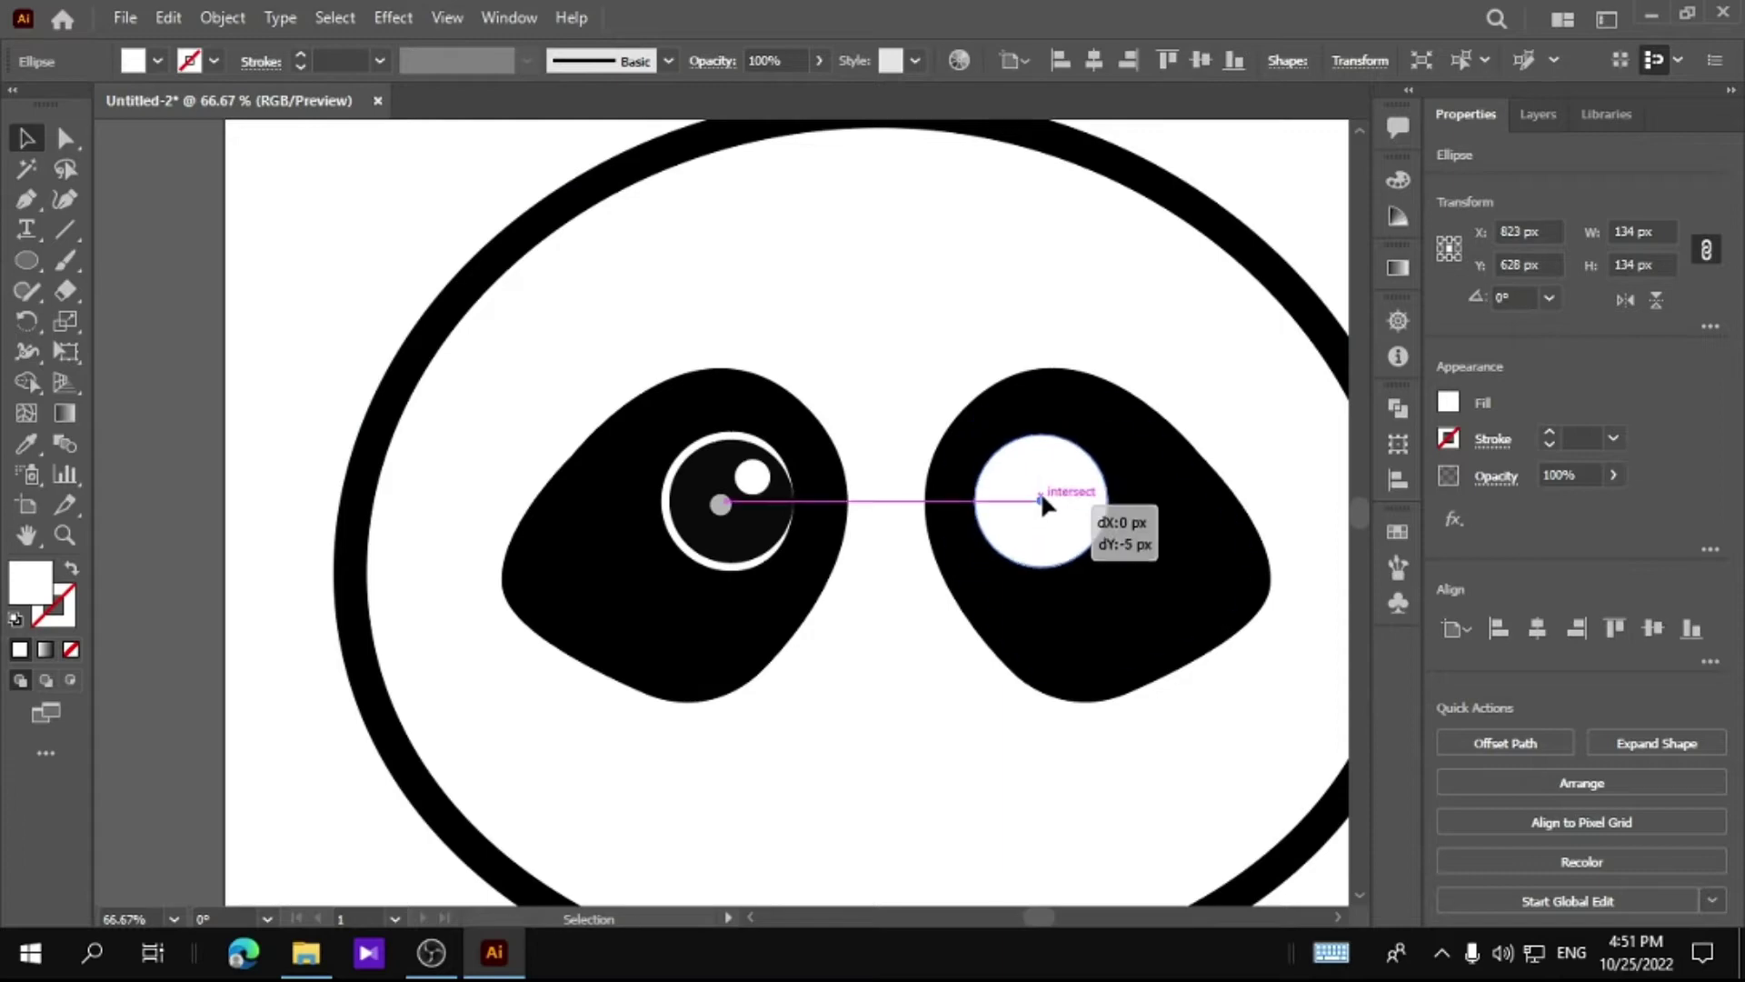
Copy the left pupil with both highlights onto the right white circle and reflect the copy across the vertical axis
left_click(865, 589)
left_click(740, 509)
left_click(749, 491, "shift")
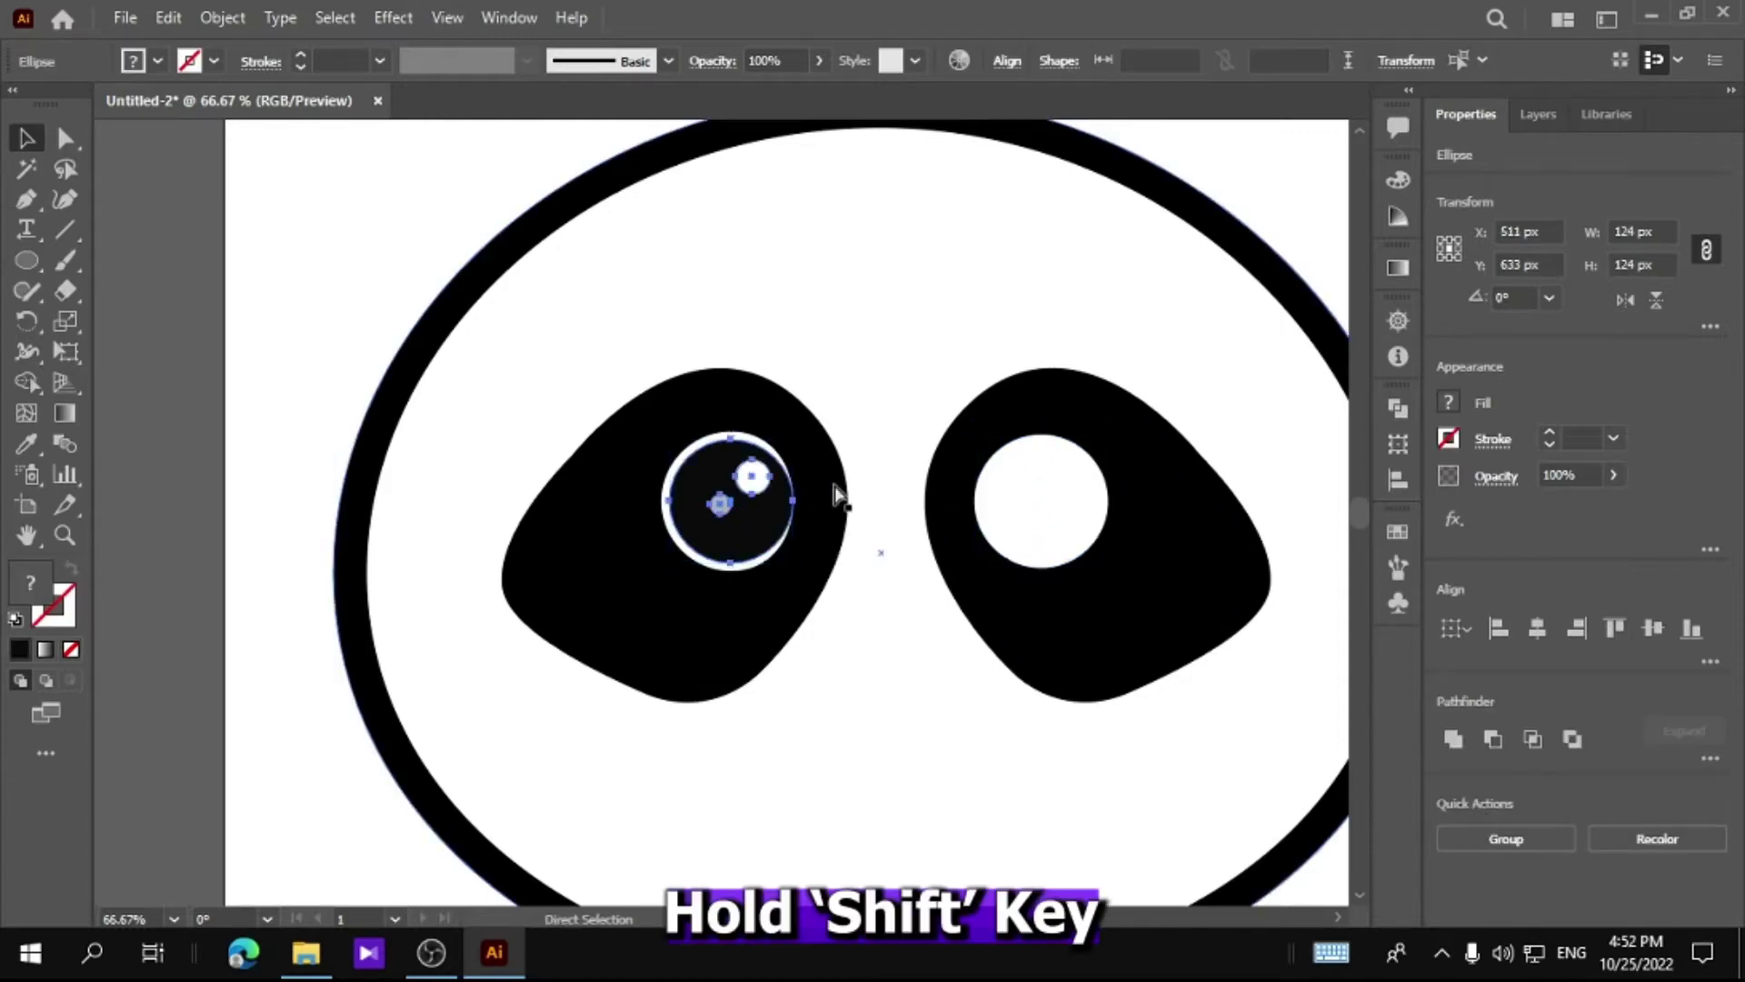
left_click_drag(720, 526, 1118, 575)
right_click(880, 578)
mouse_move(1103, 780)
left_click(1197, 645)
key("Return")
Enlarge the right eye's white circle to about 141 px in diameter so it surrounds the pupil
left_click(1096, 550)
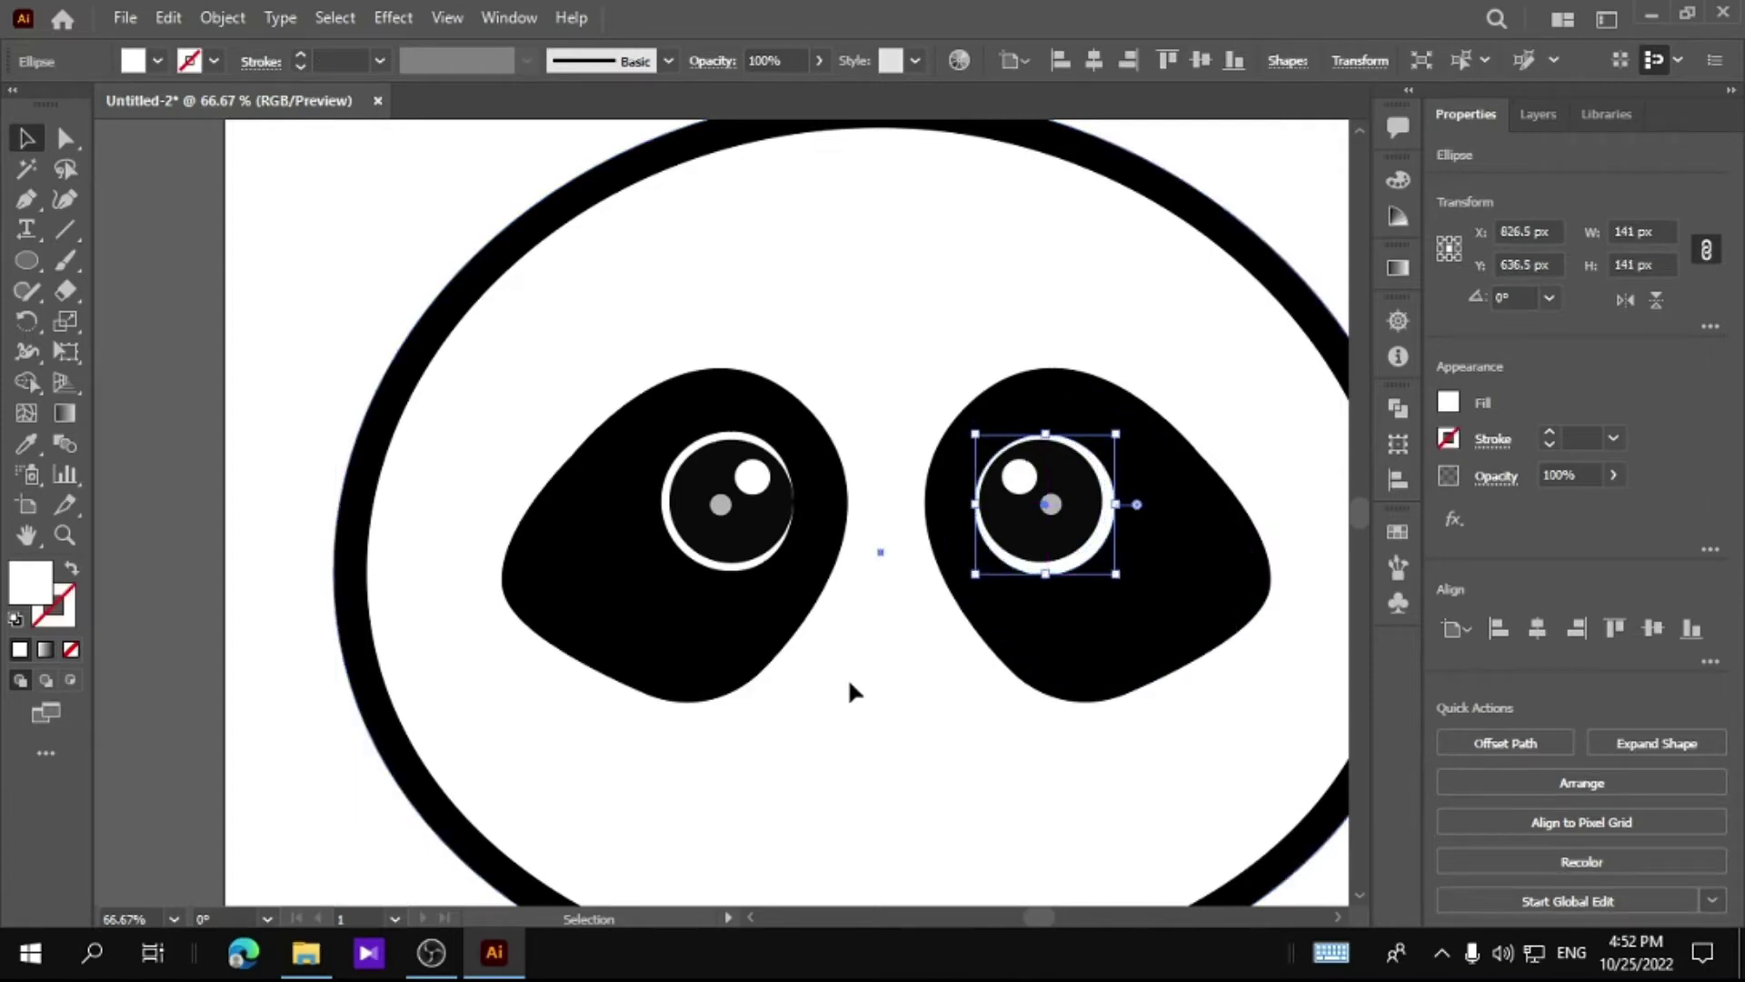
left_click(991, 719)
scroll(909, 717, "down", 2)
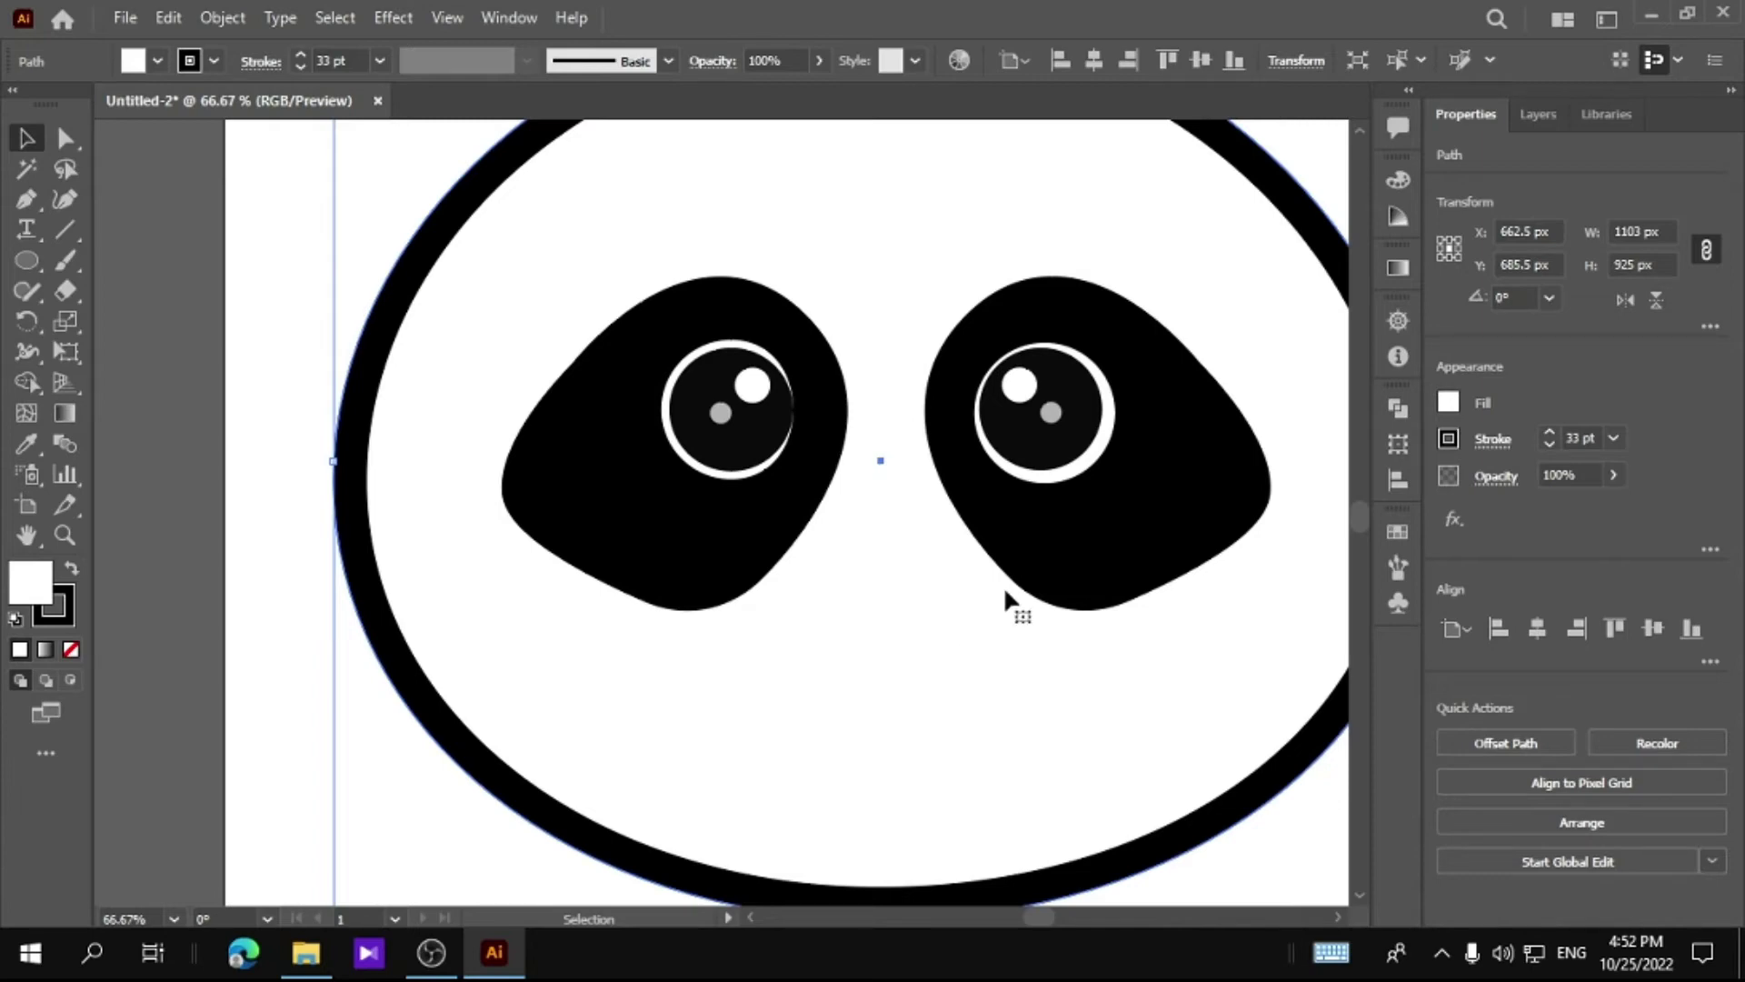
key("ctrl+0")
left_click(272, 592)
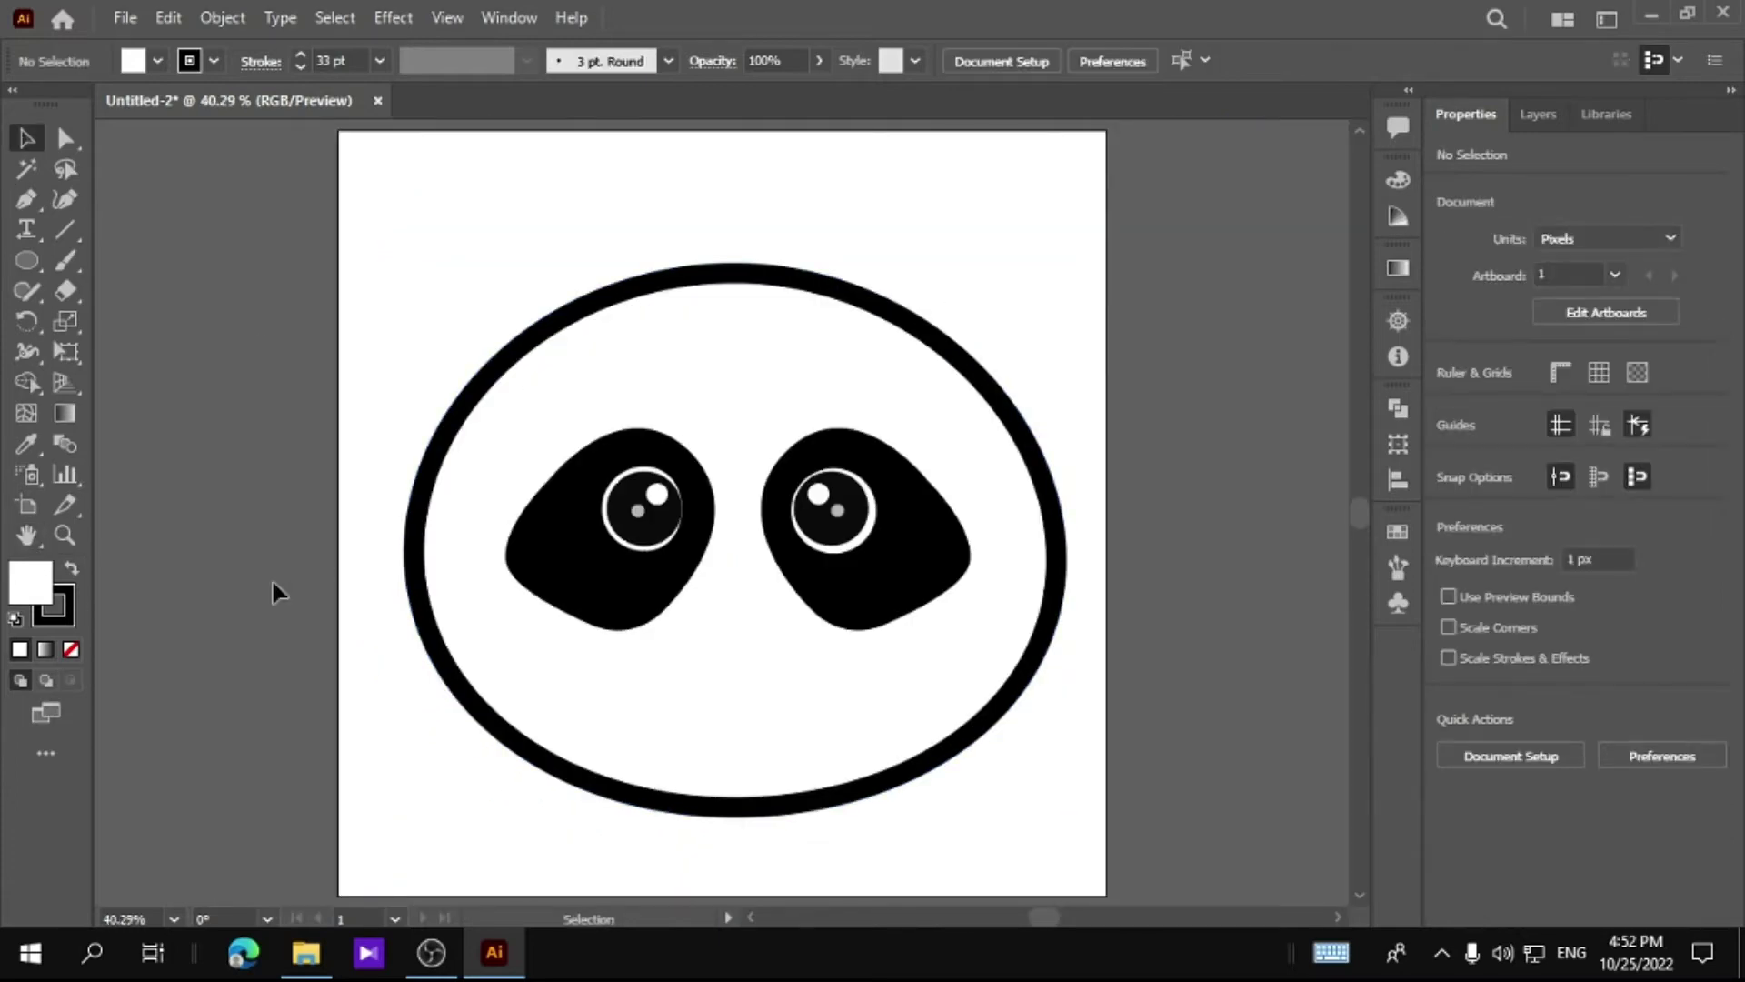
Draw a closed, rounded triangular nose with the Pen tool, centred below the eye patches
key("z")
left_click(677, 650)
left_click_drag(634, 548, 683, 564)
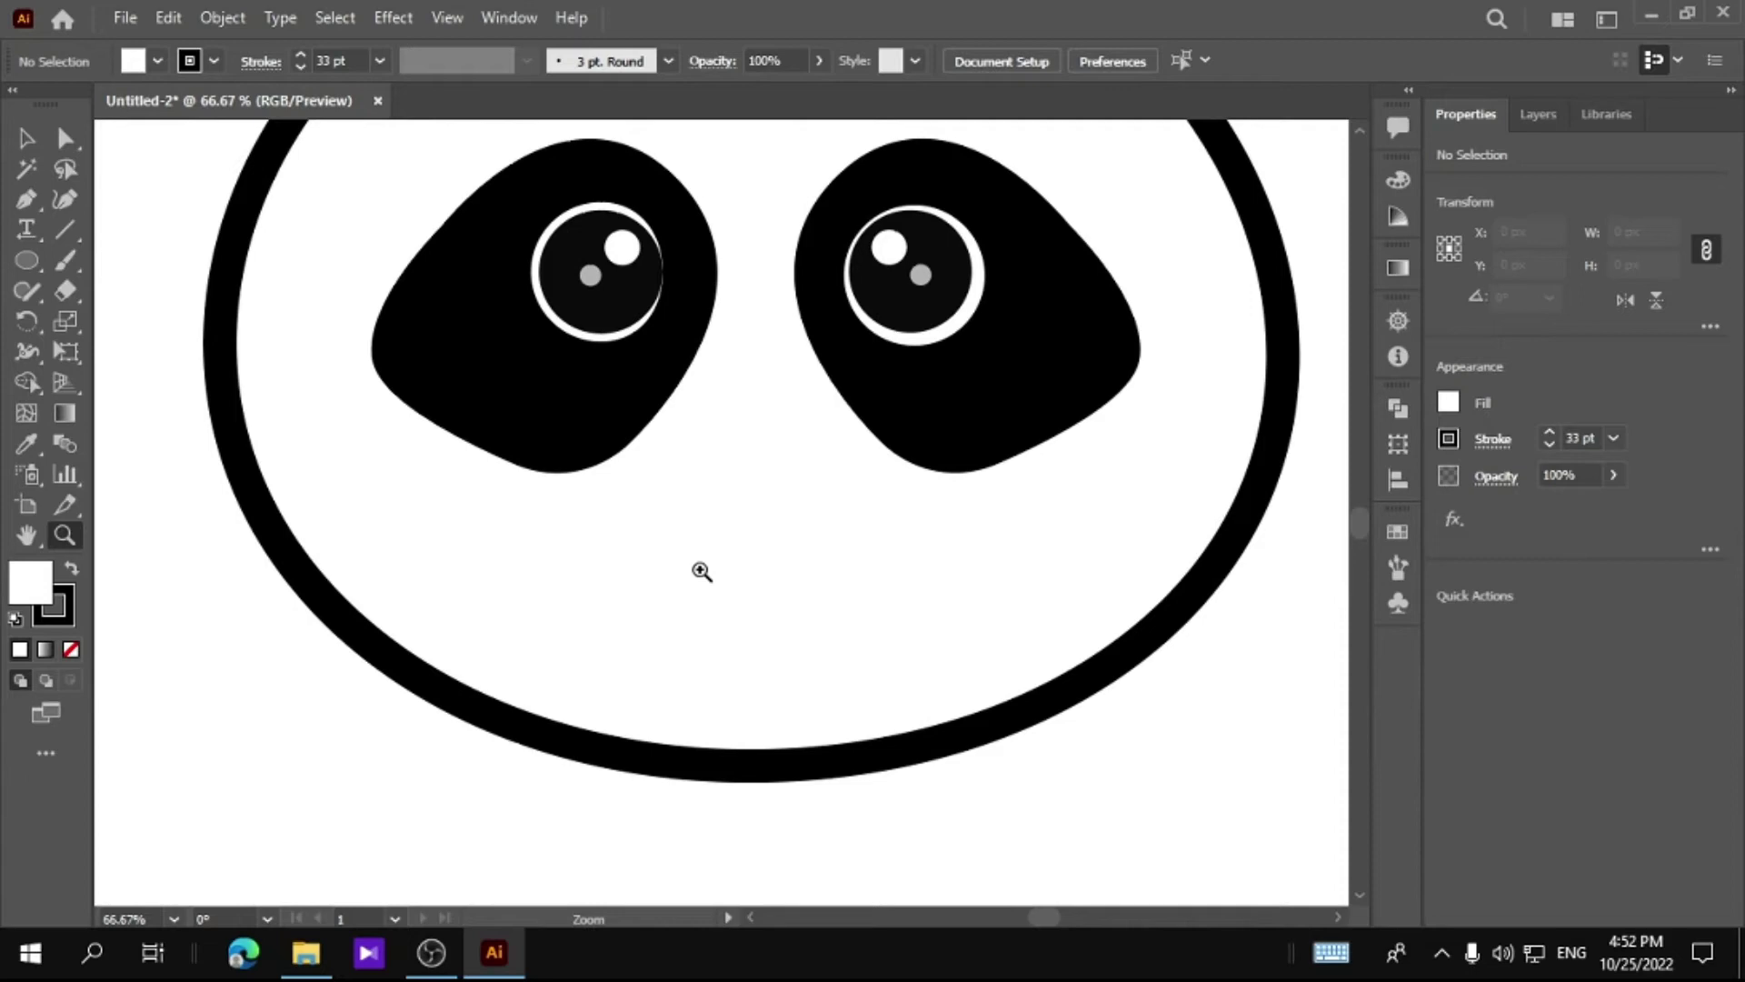
scroll(702, 571, "up", 2)
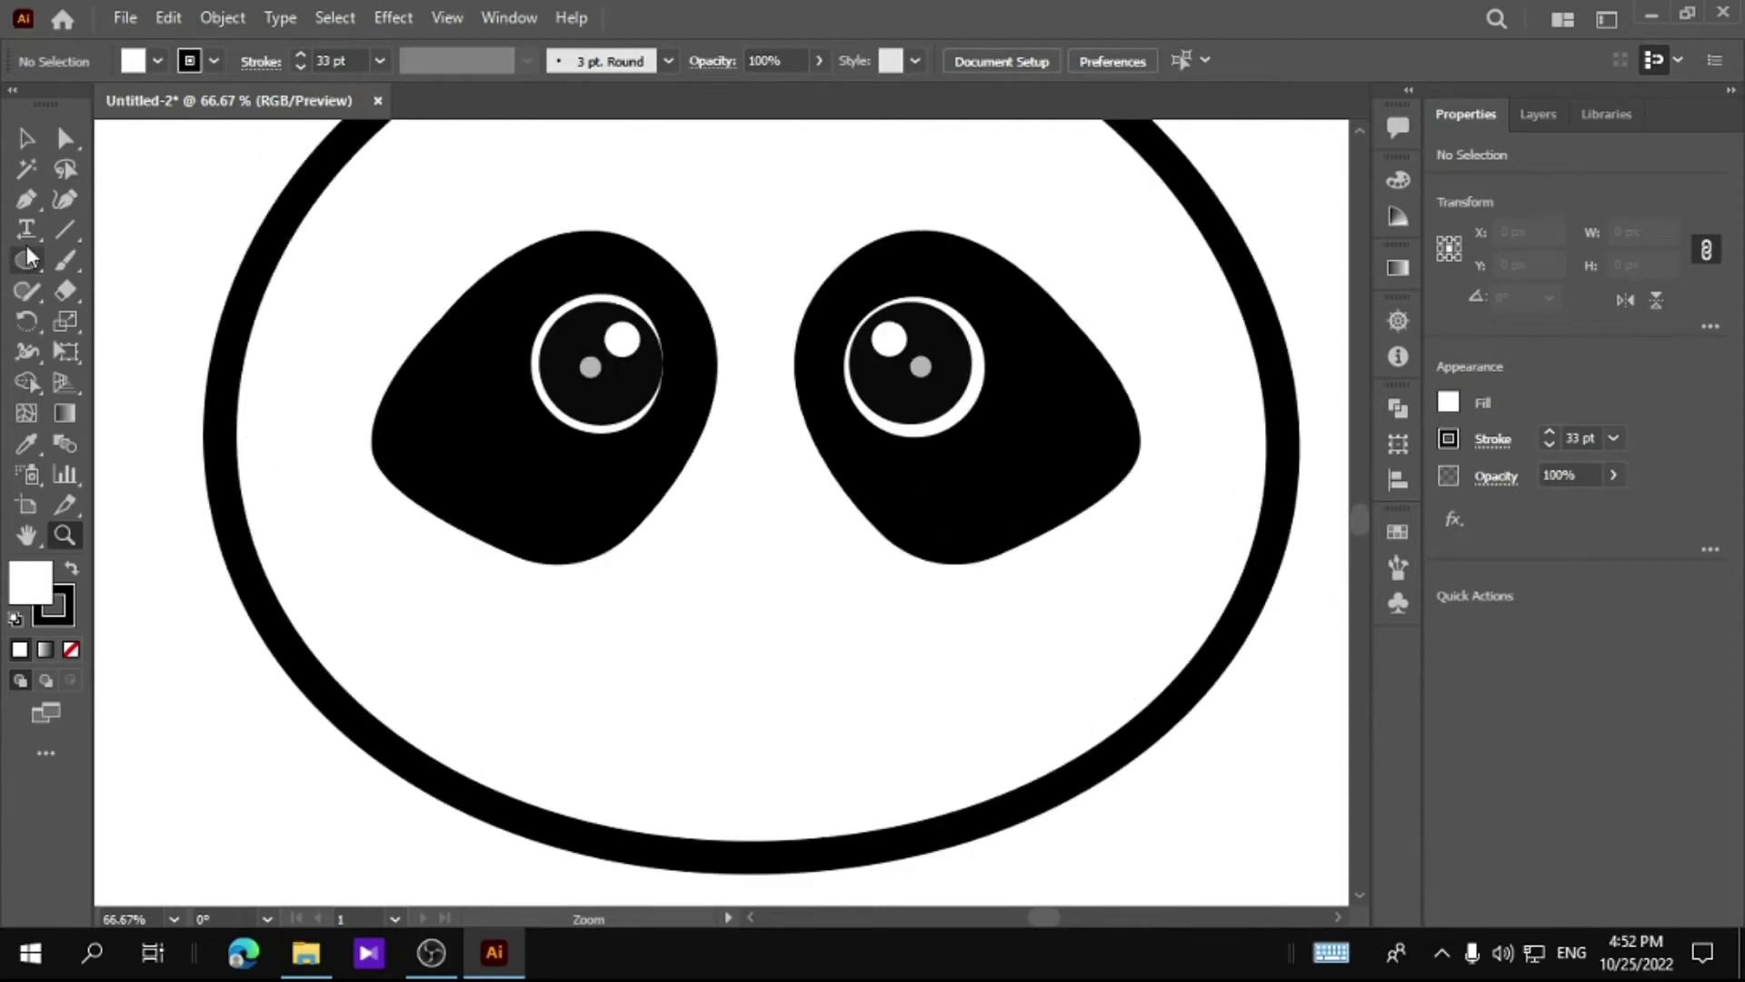
key("p")
left_click(710, 587)
left_click_drag(812, 586, 715, 593)
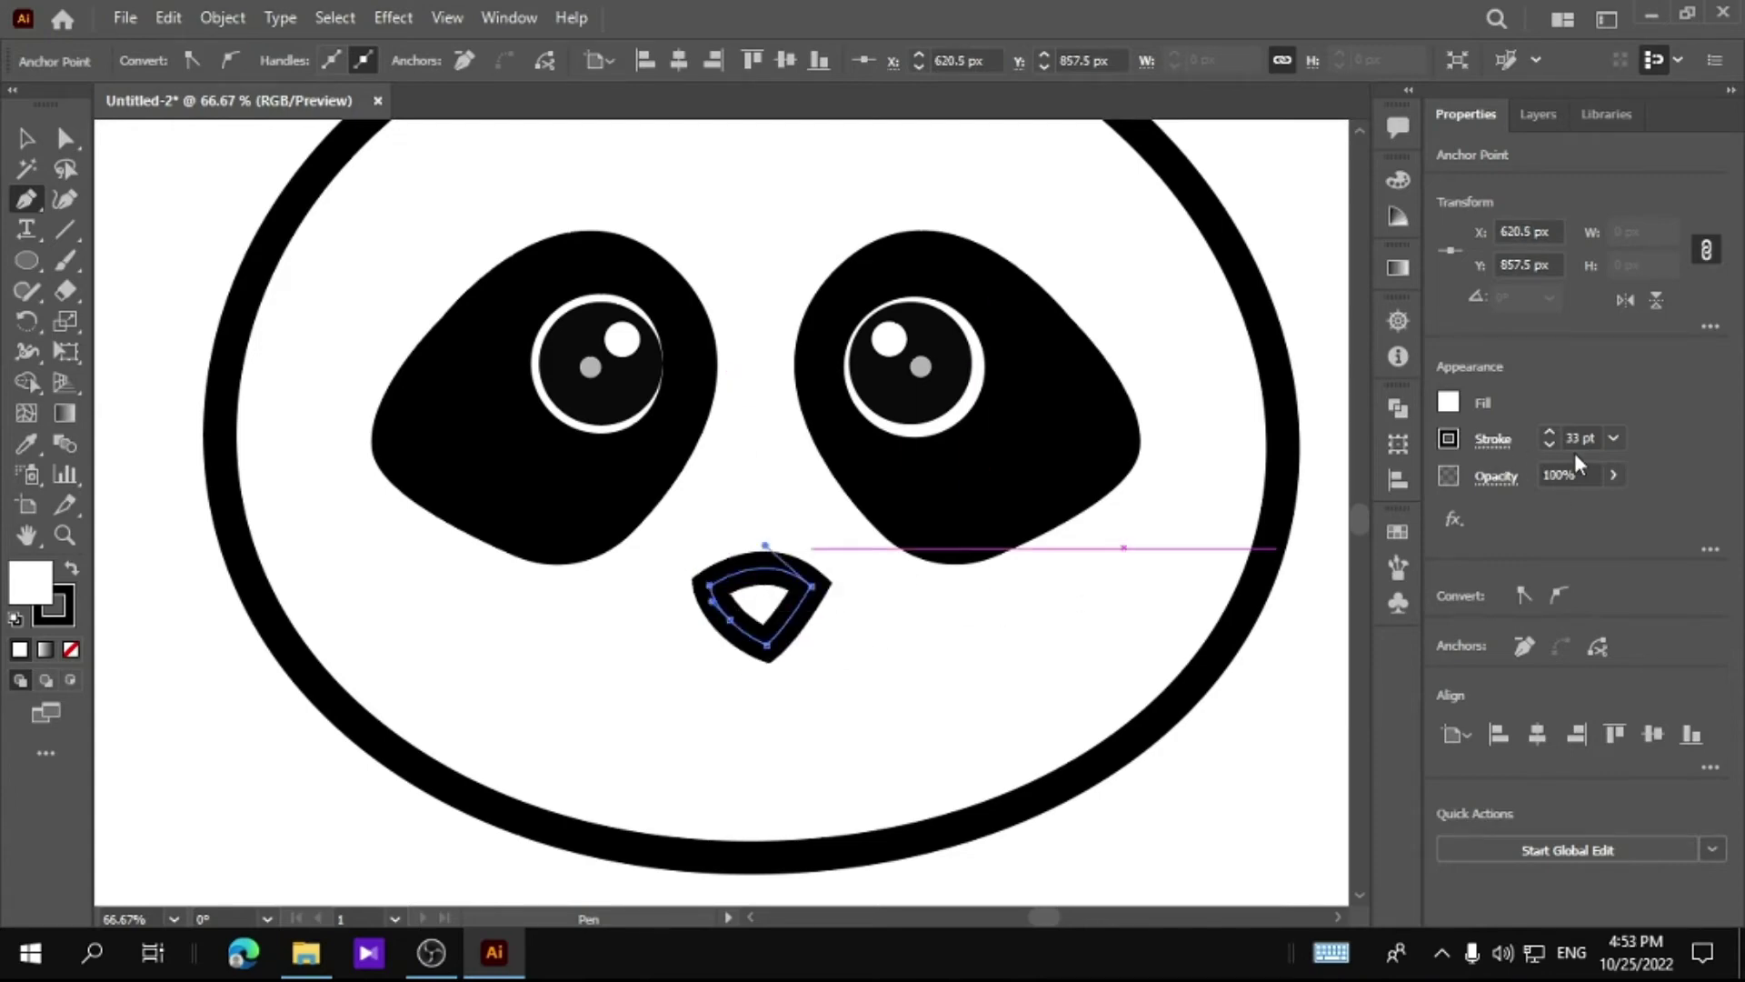
Remove the nose's stroke and fill it with black
key("Return")
left_click(1448, 402)
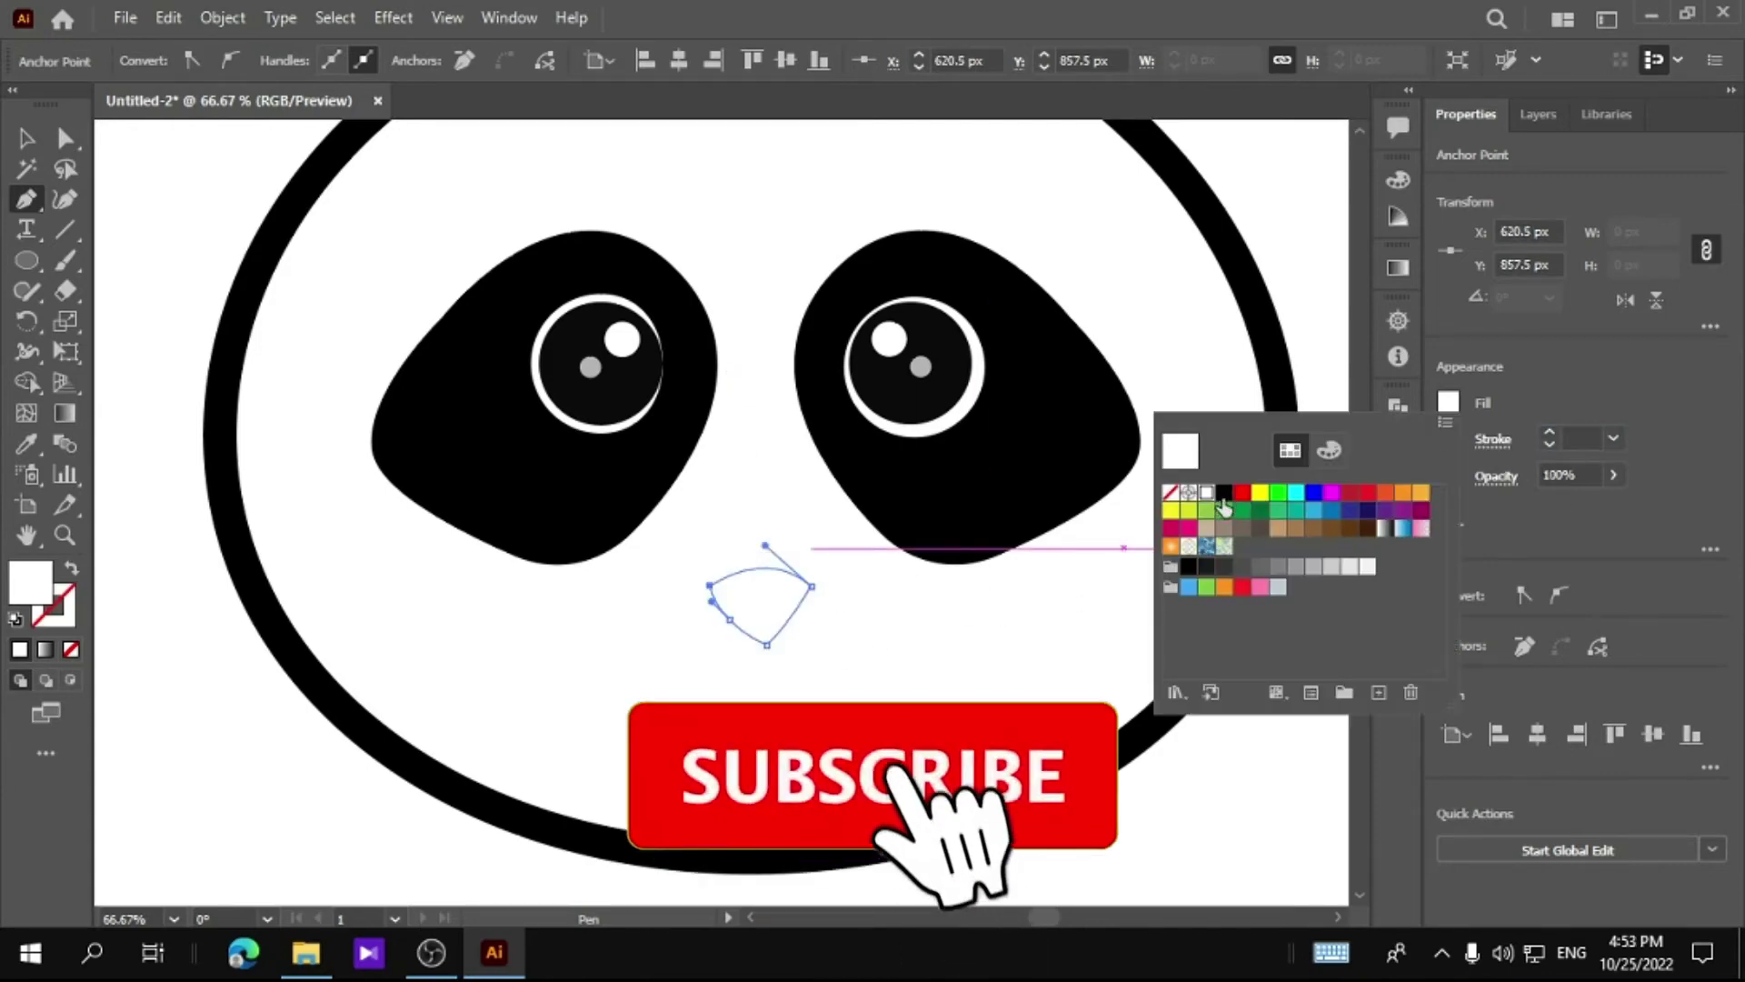
left_click(1225, 505)
Round the nose's corners and move it up between the eye patches, at about 91 × 72 px
left_click(64, 138)
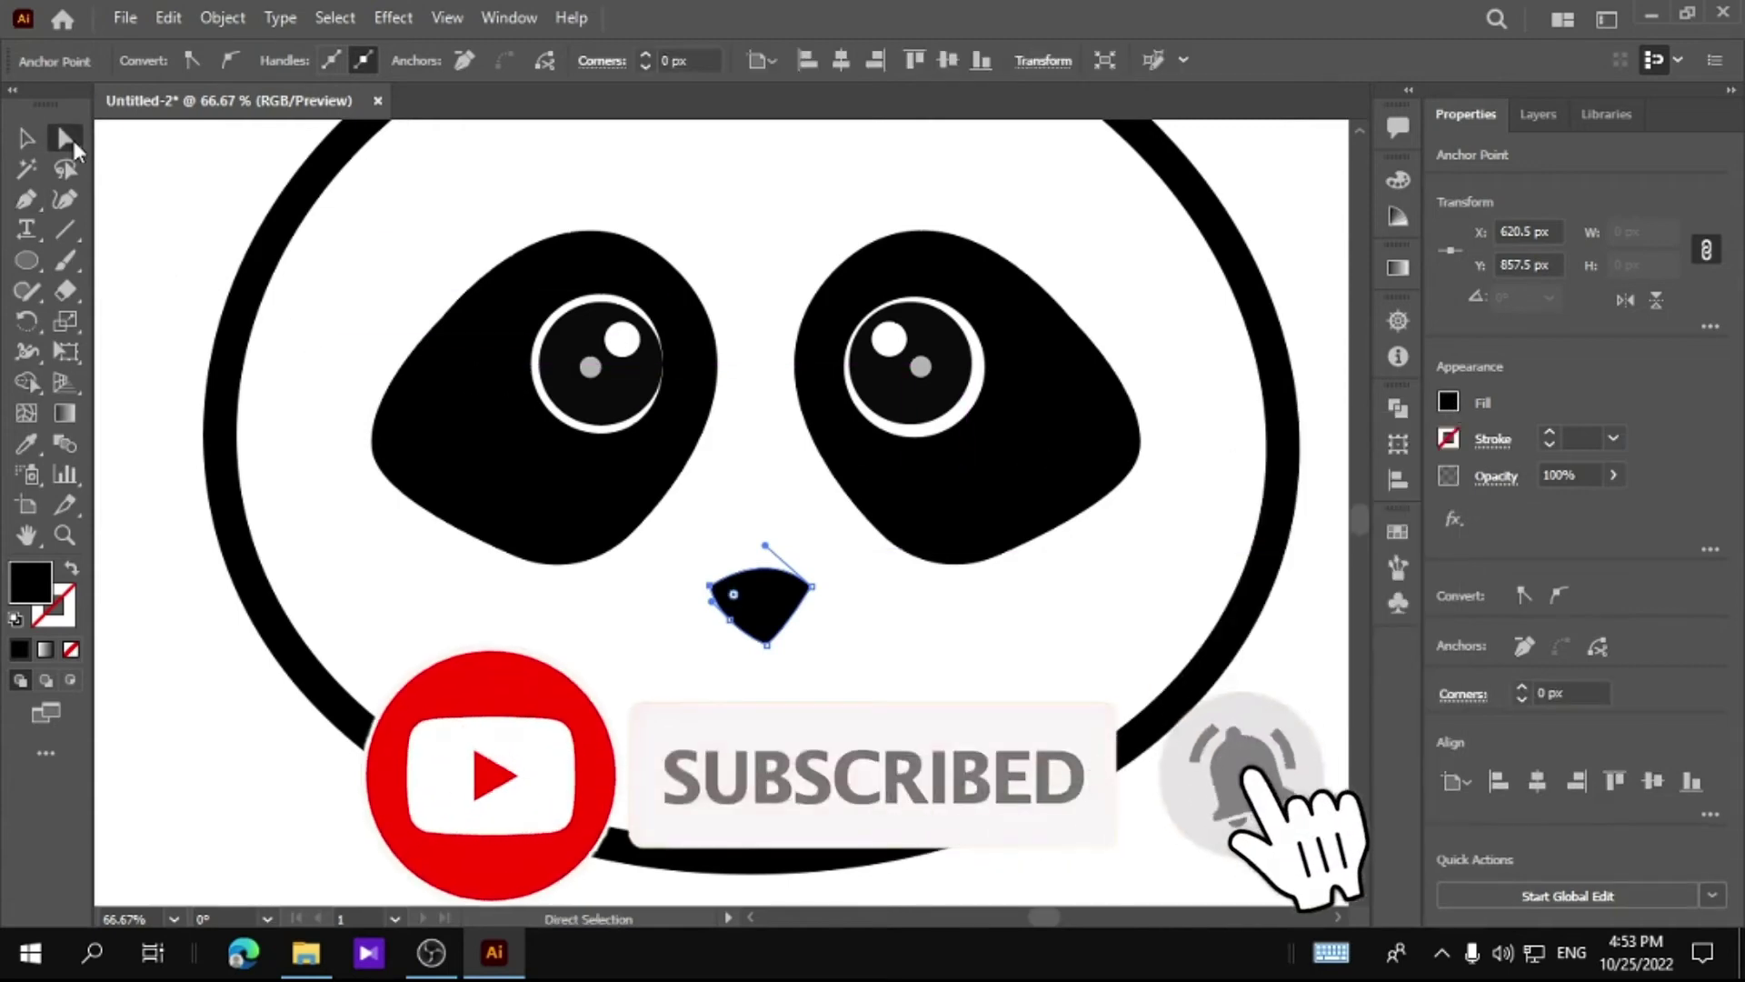
left_click_drag(725, 586, 760, 544)
left_click(764, 604)
left_click(25, 138)
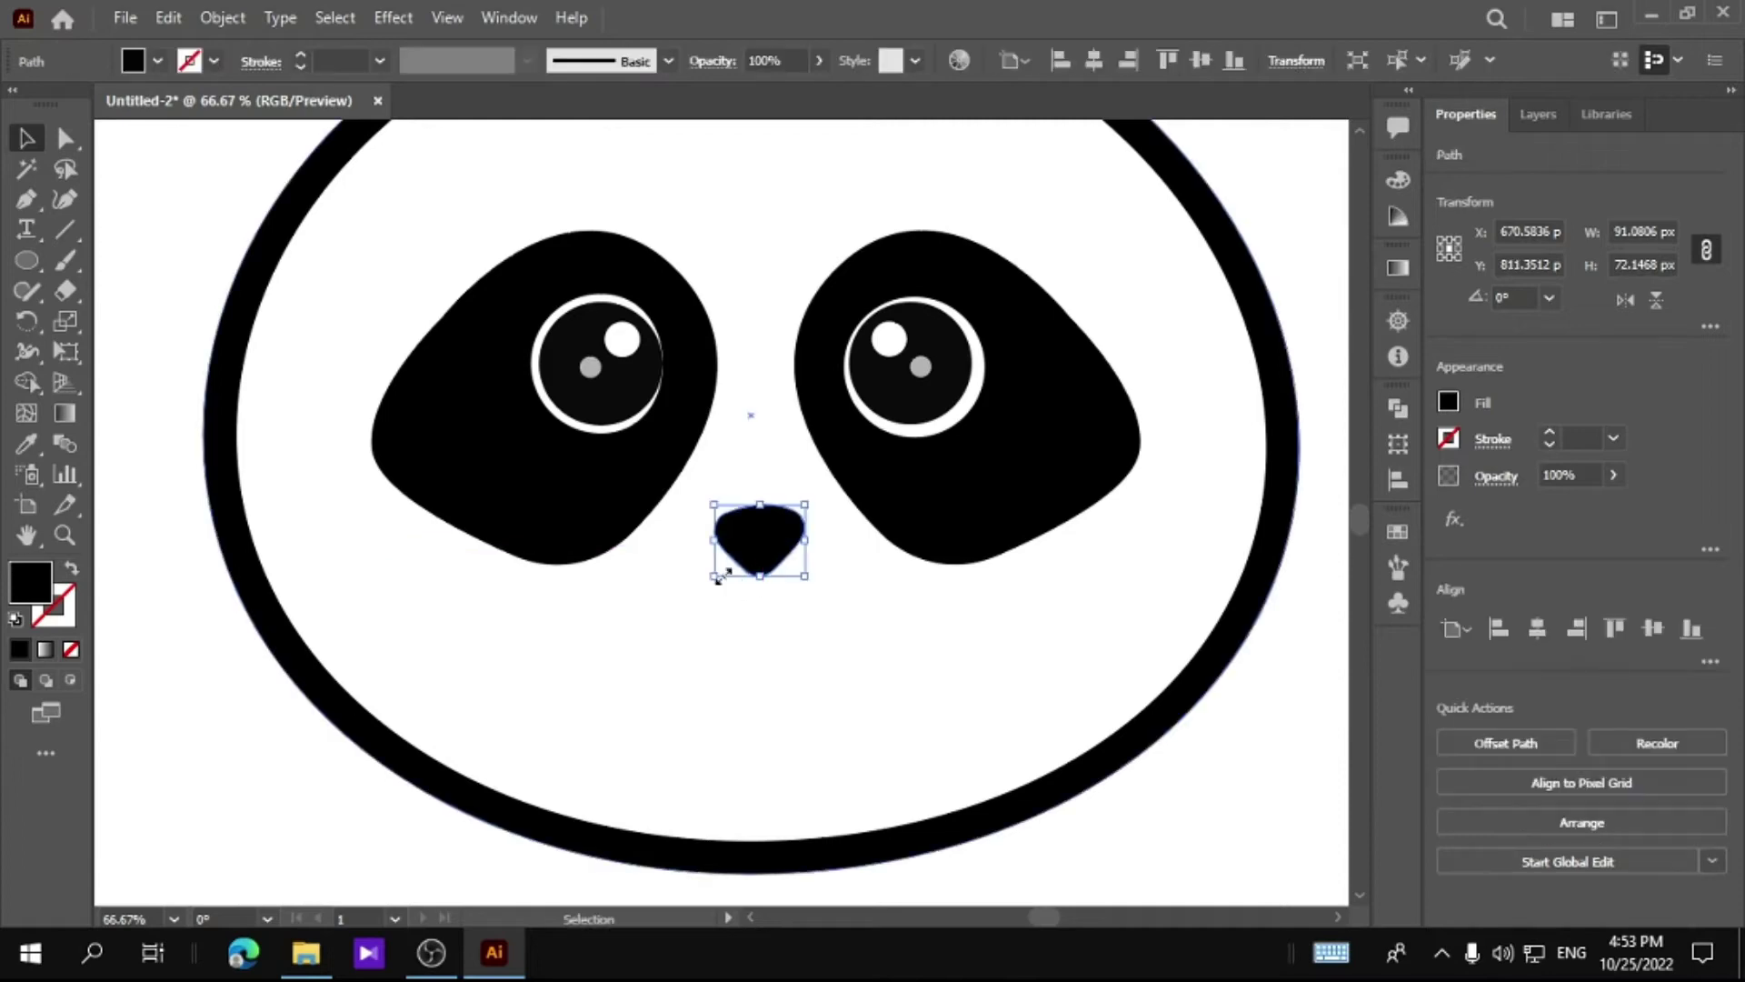
left_click(597, 597)
left_click(185, 502)
Draw a curved mouth line about 130 × 69 px from the nose's tip toward the lower left, with a 12 pt stroke
left_click(25, 199)
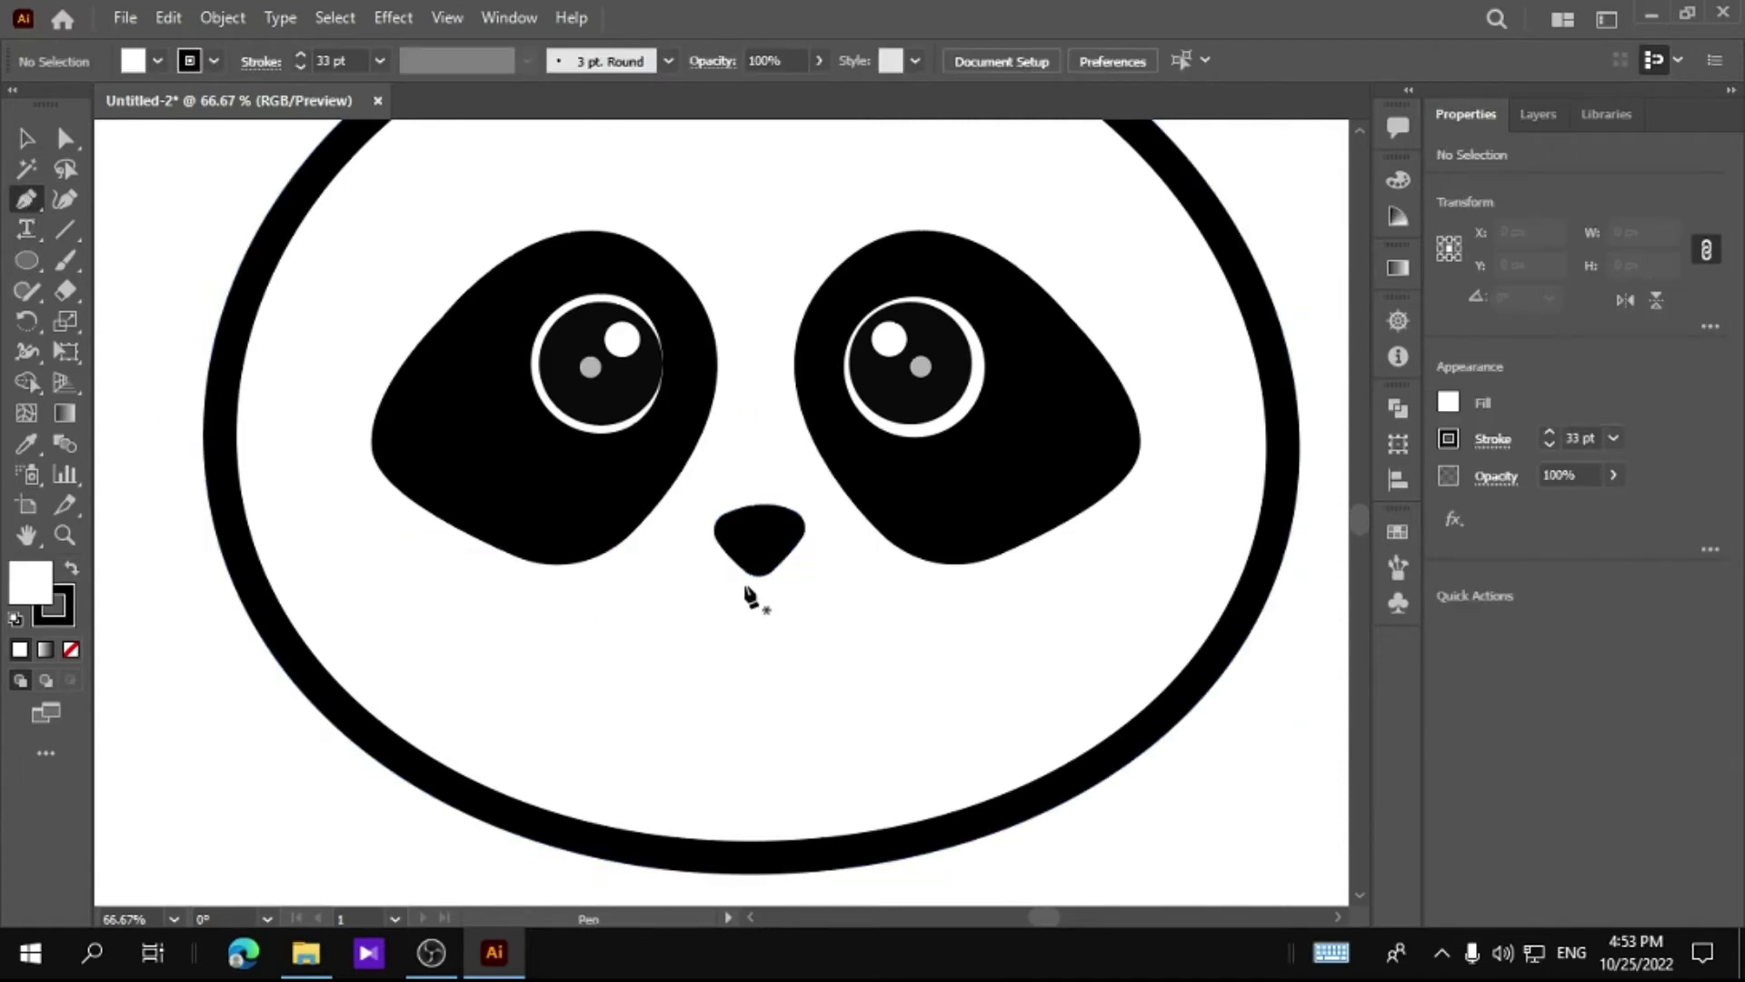
left_click(752, 558)
left_click_drag(664, 642, 164, 288)
key("v")
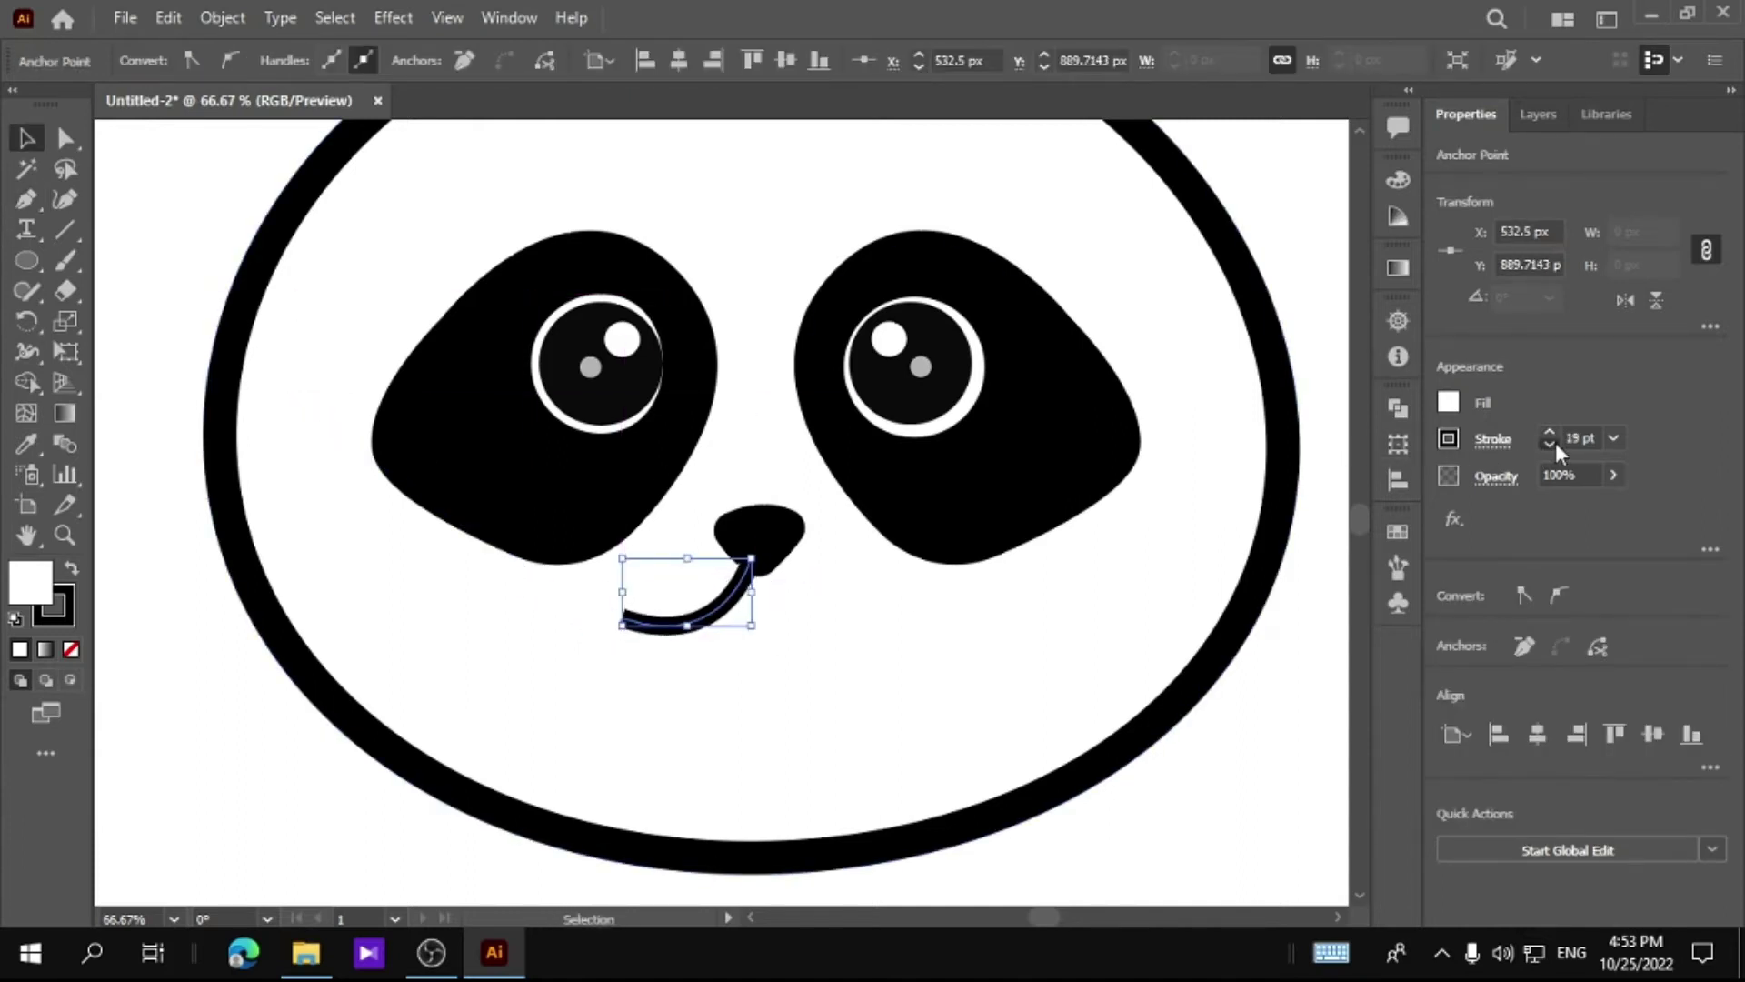
left_click(1549, 432)
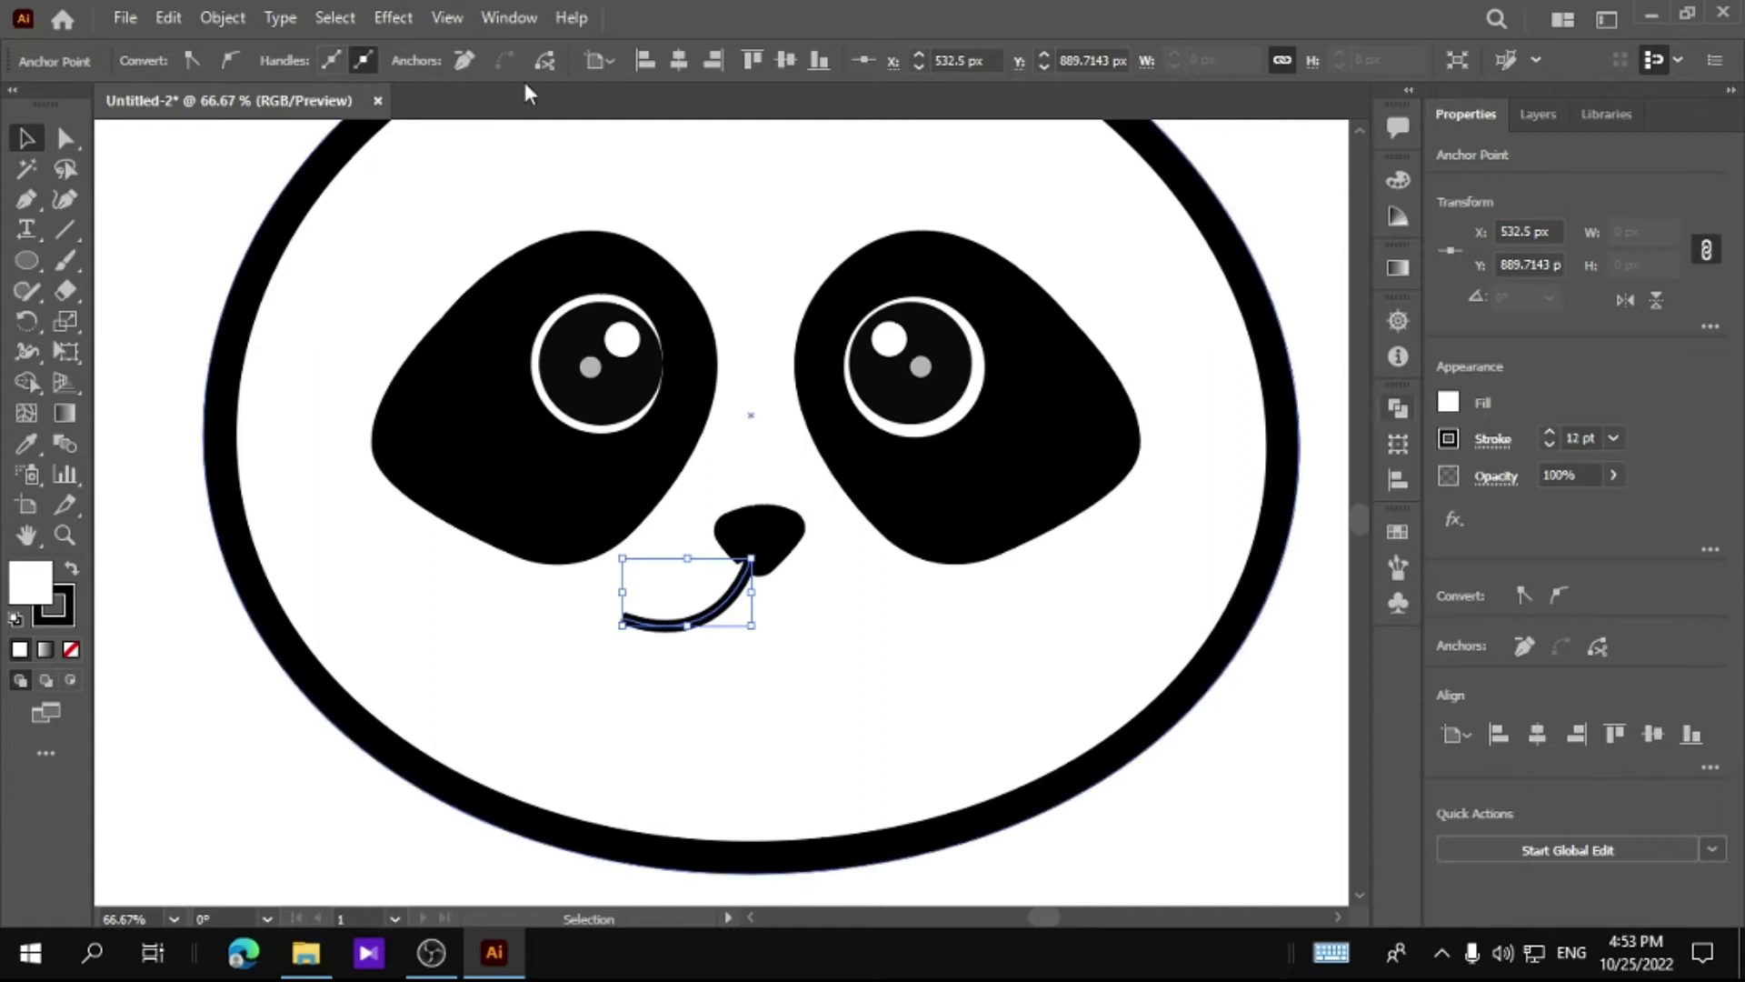
Try an arched variable width profile on the mouth line's stroke, and undo it
left_click(718, 620)
left_click(527, 60)
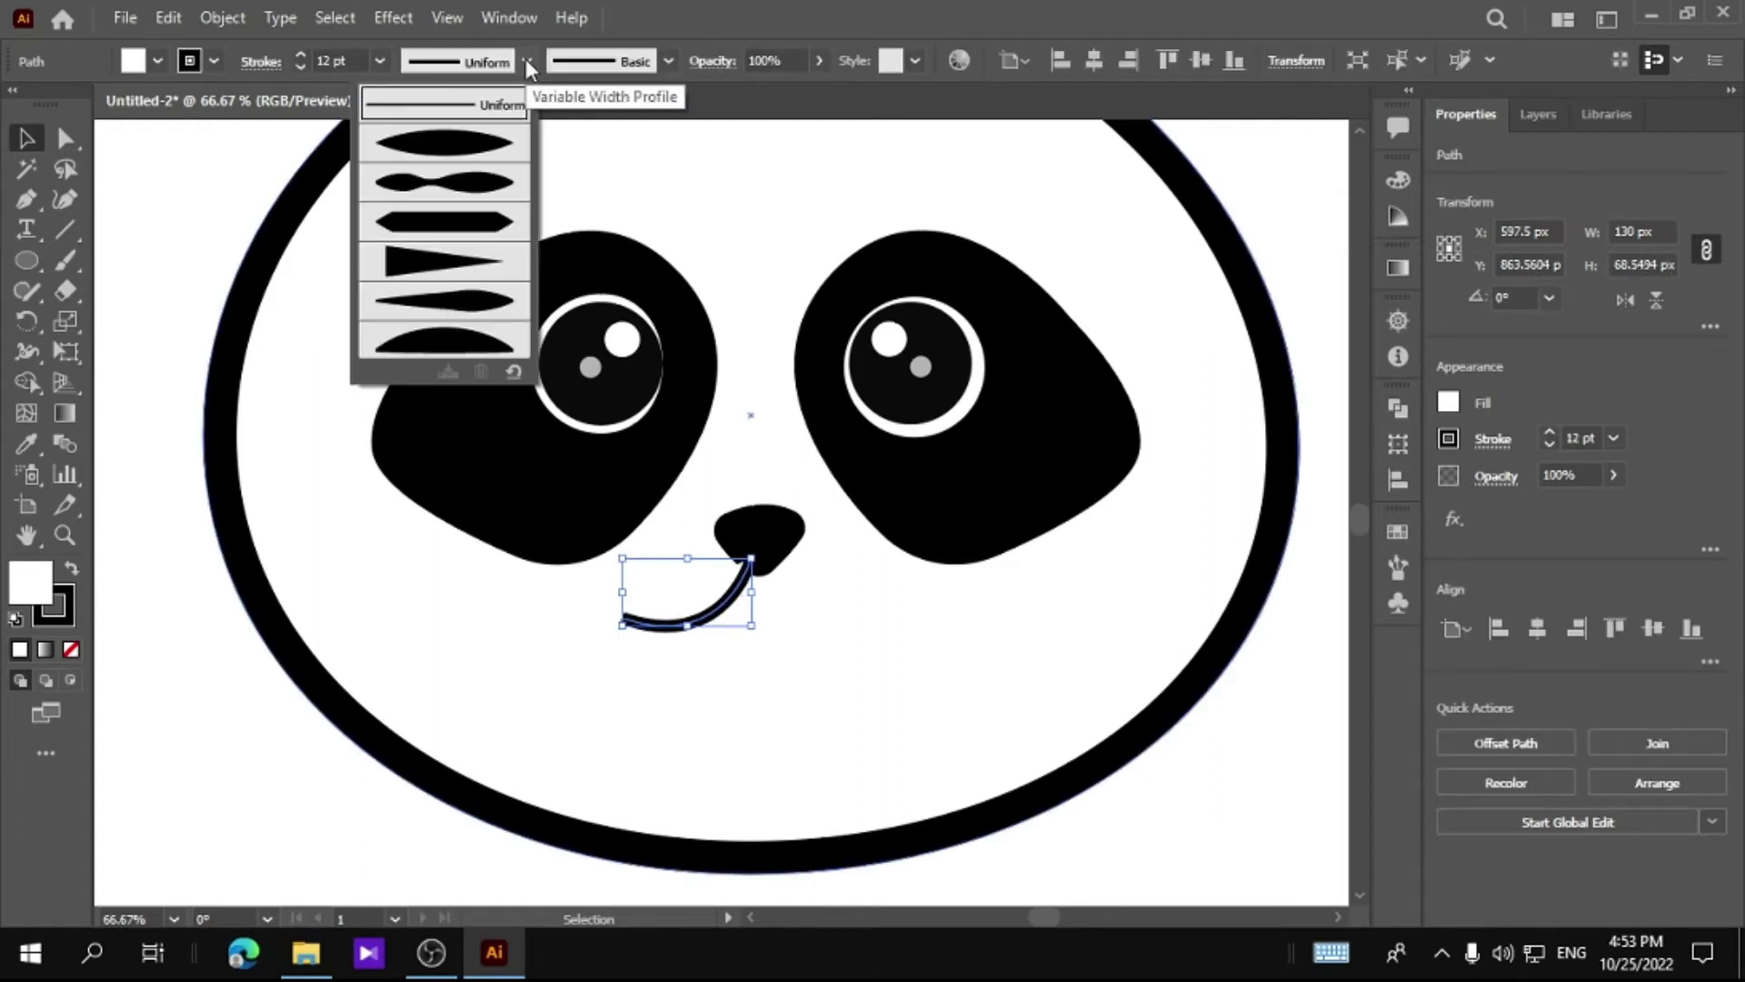
left_click(491, 343)
key("ctrl+z")
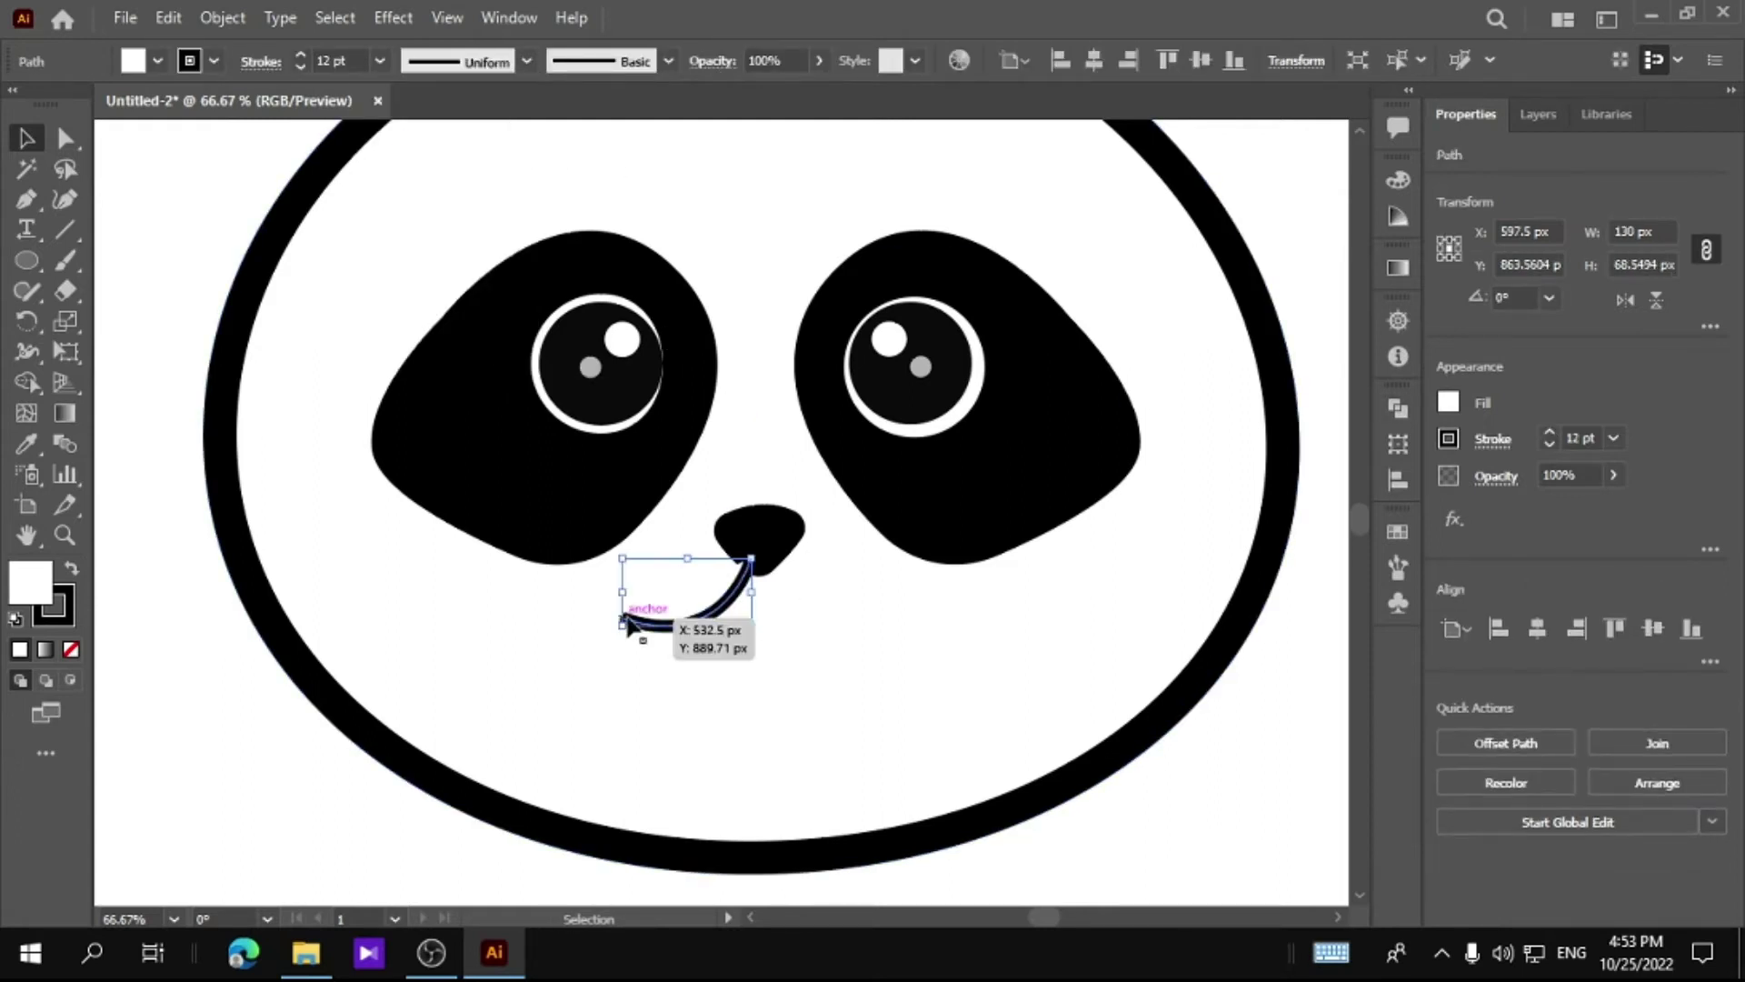
left_click(935, 627)
key("ctrl+shift+a")
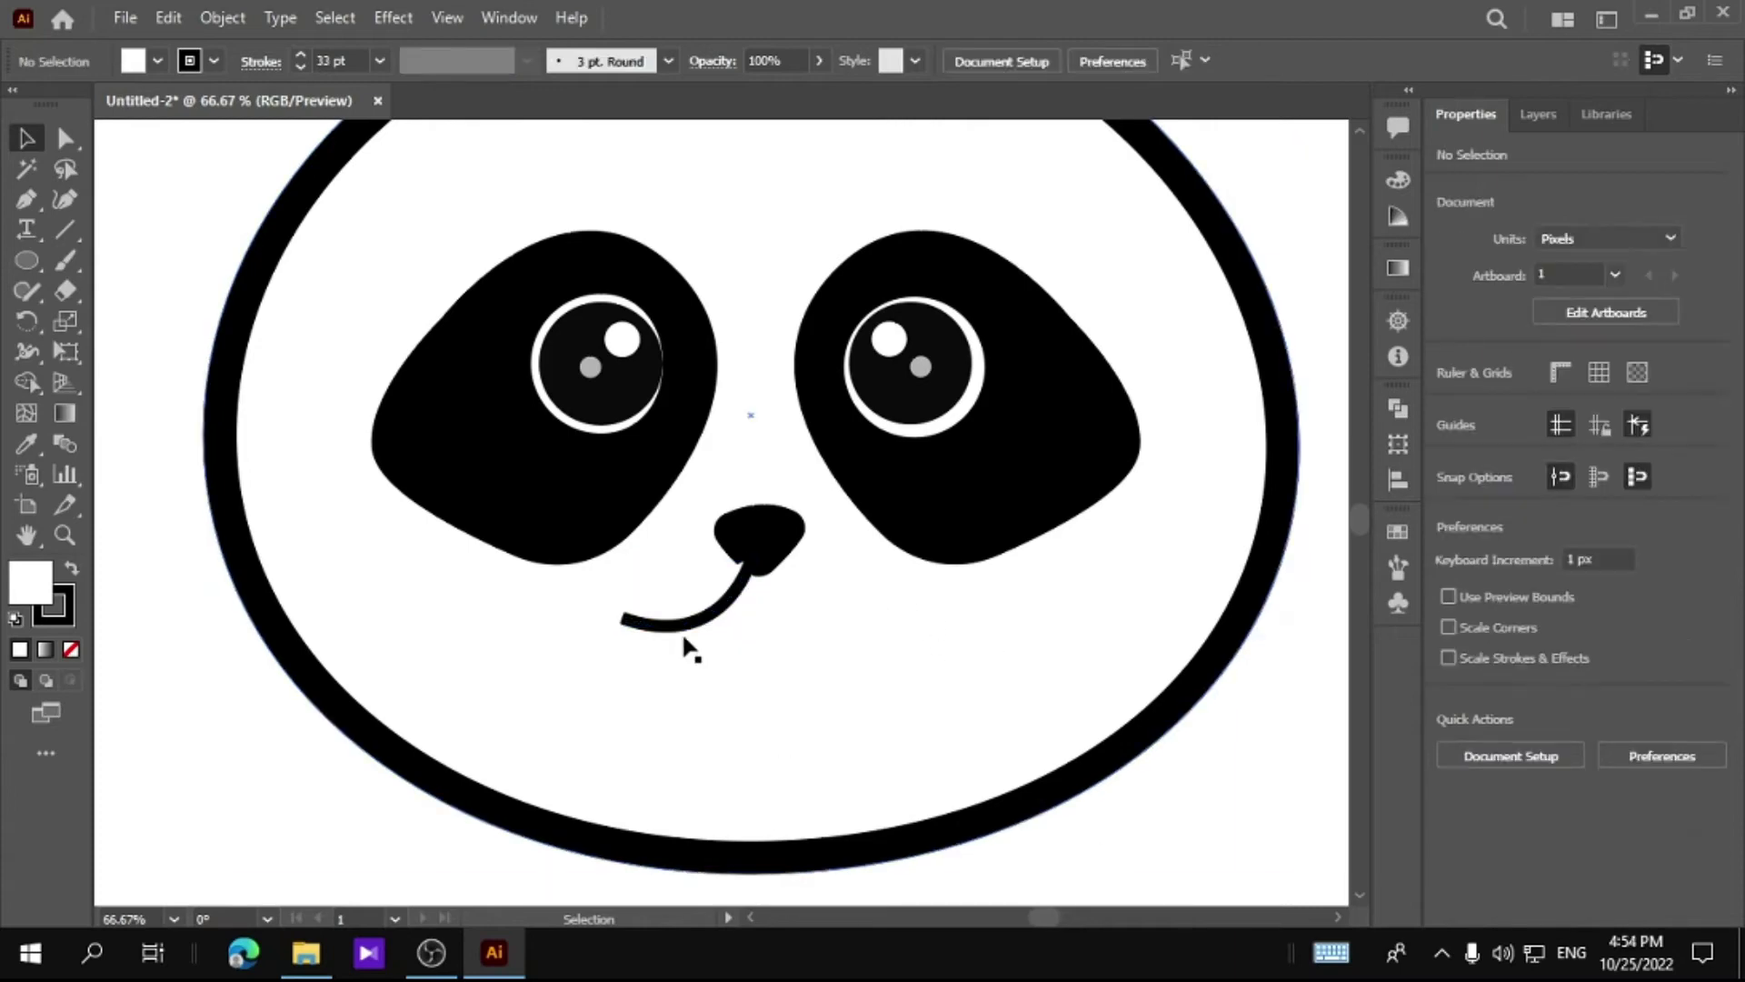
Duplicate the mouth line, reflect the copy across the vertical axis, and place it on the right side under the nose's tip
left_click(691, 624)
left_click_drag(755, 621, 886, 677)
right_click(848, 677)
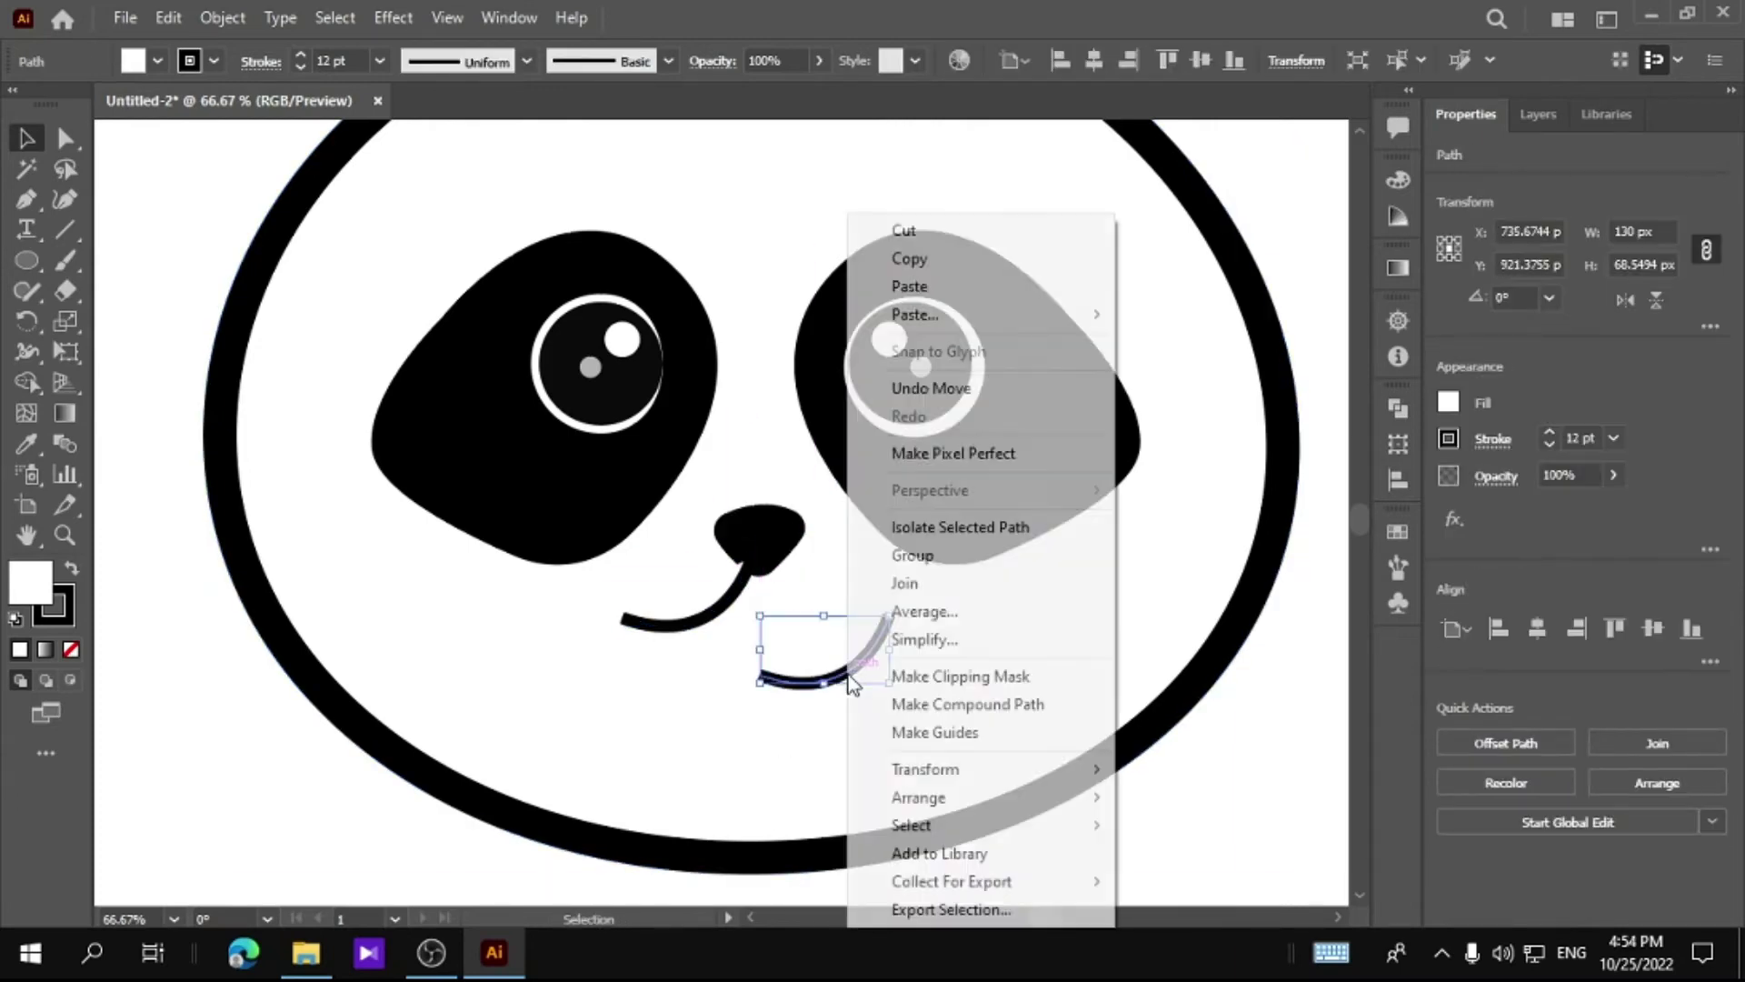
left_click(1182, 636)
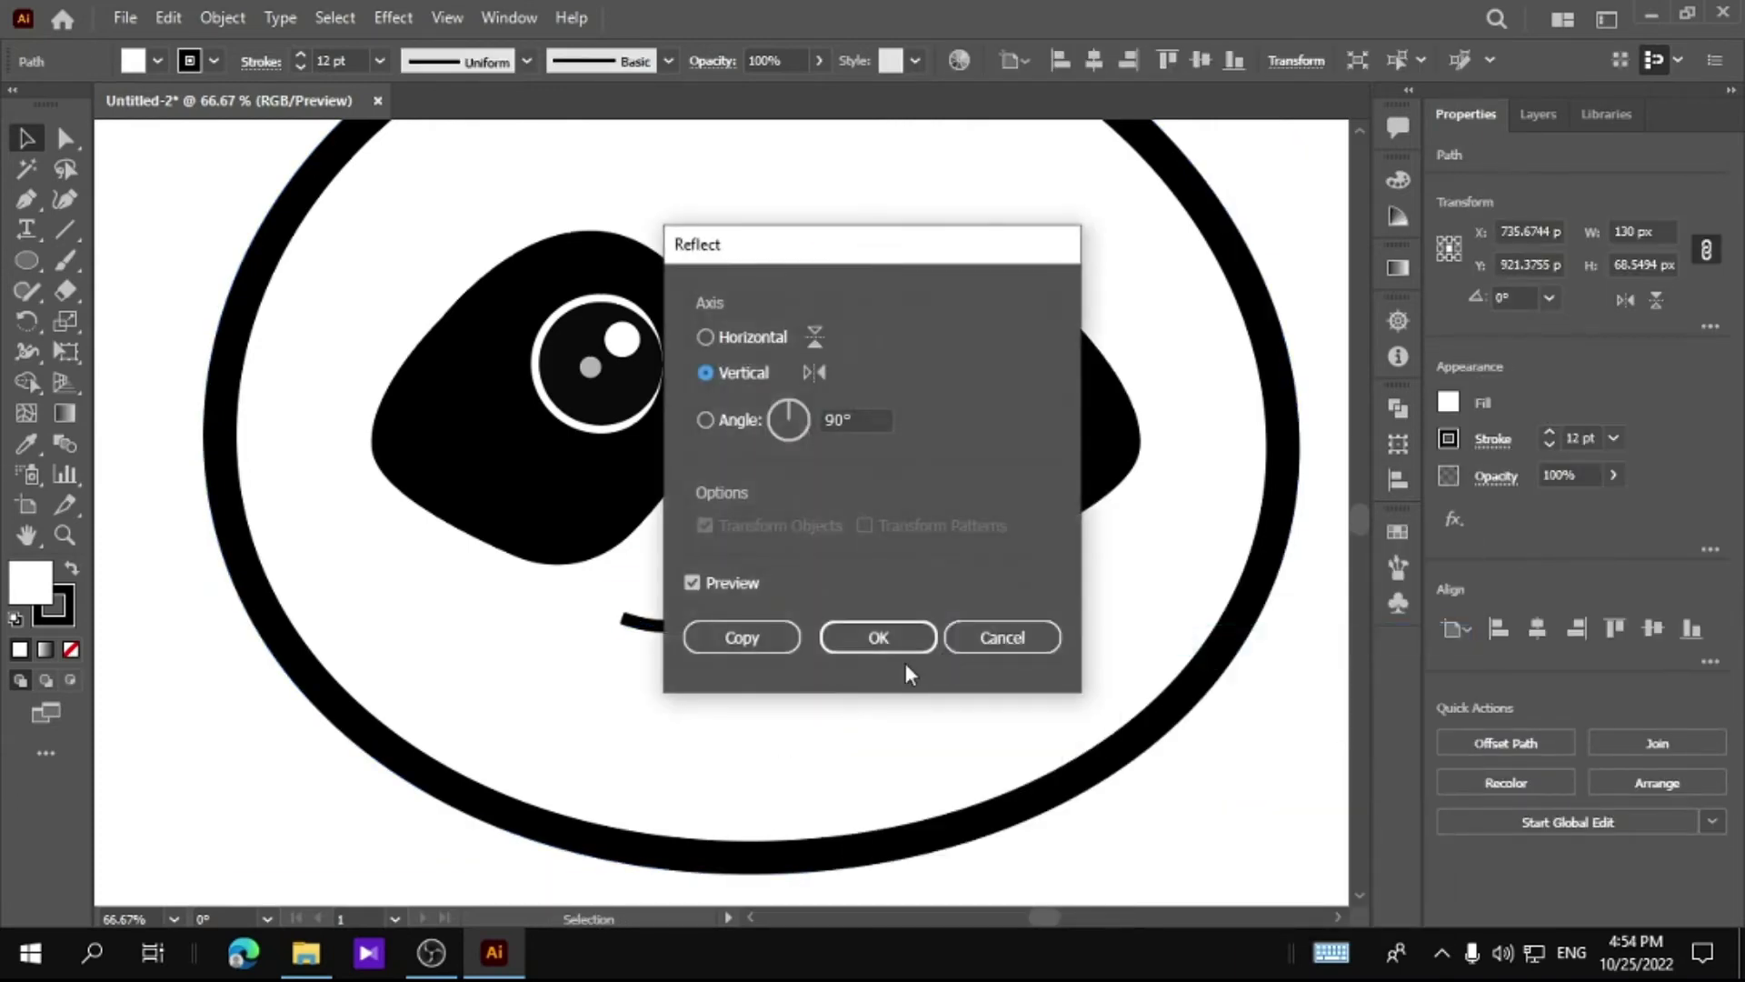
left_click(891, 636)
left_click_drag(806, 671, 793, 618)
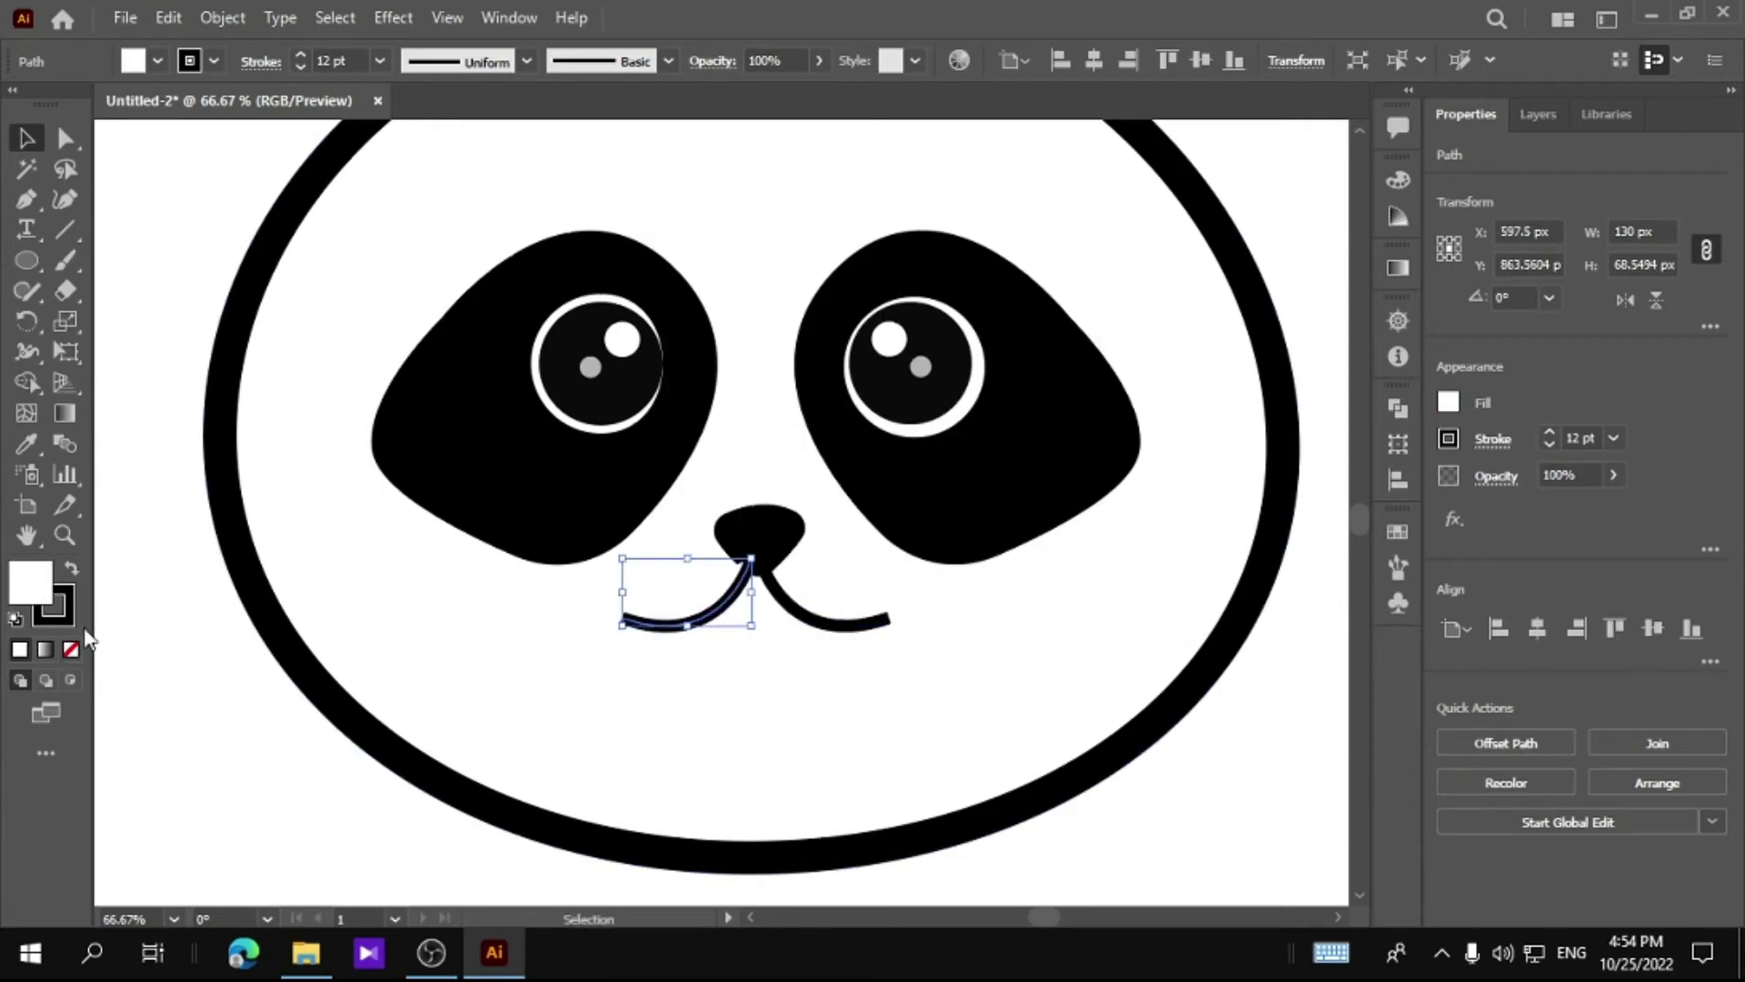
Remove the fill from both mouth lines, scale them down slightly and move them up against the nose
left_click(813, 673)
left_click(1110, 822)
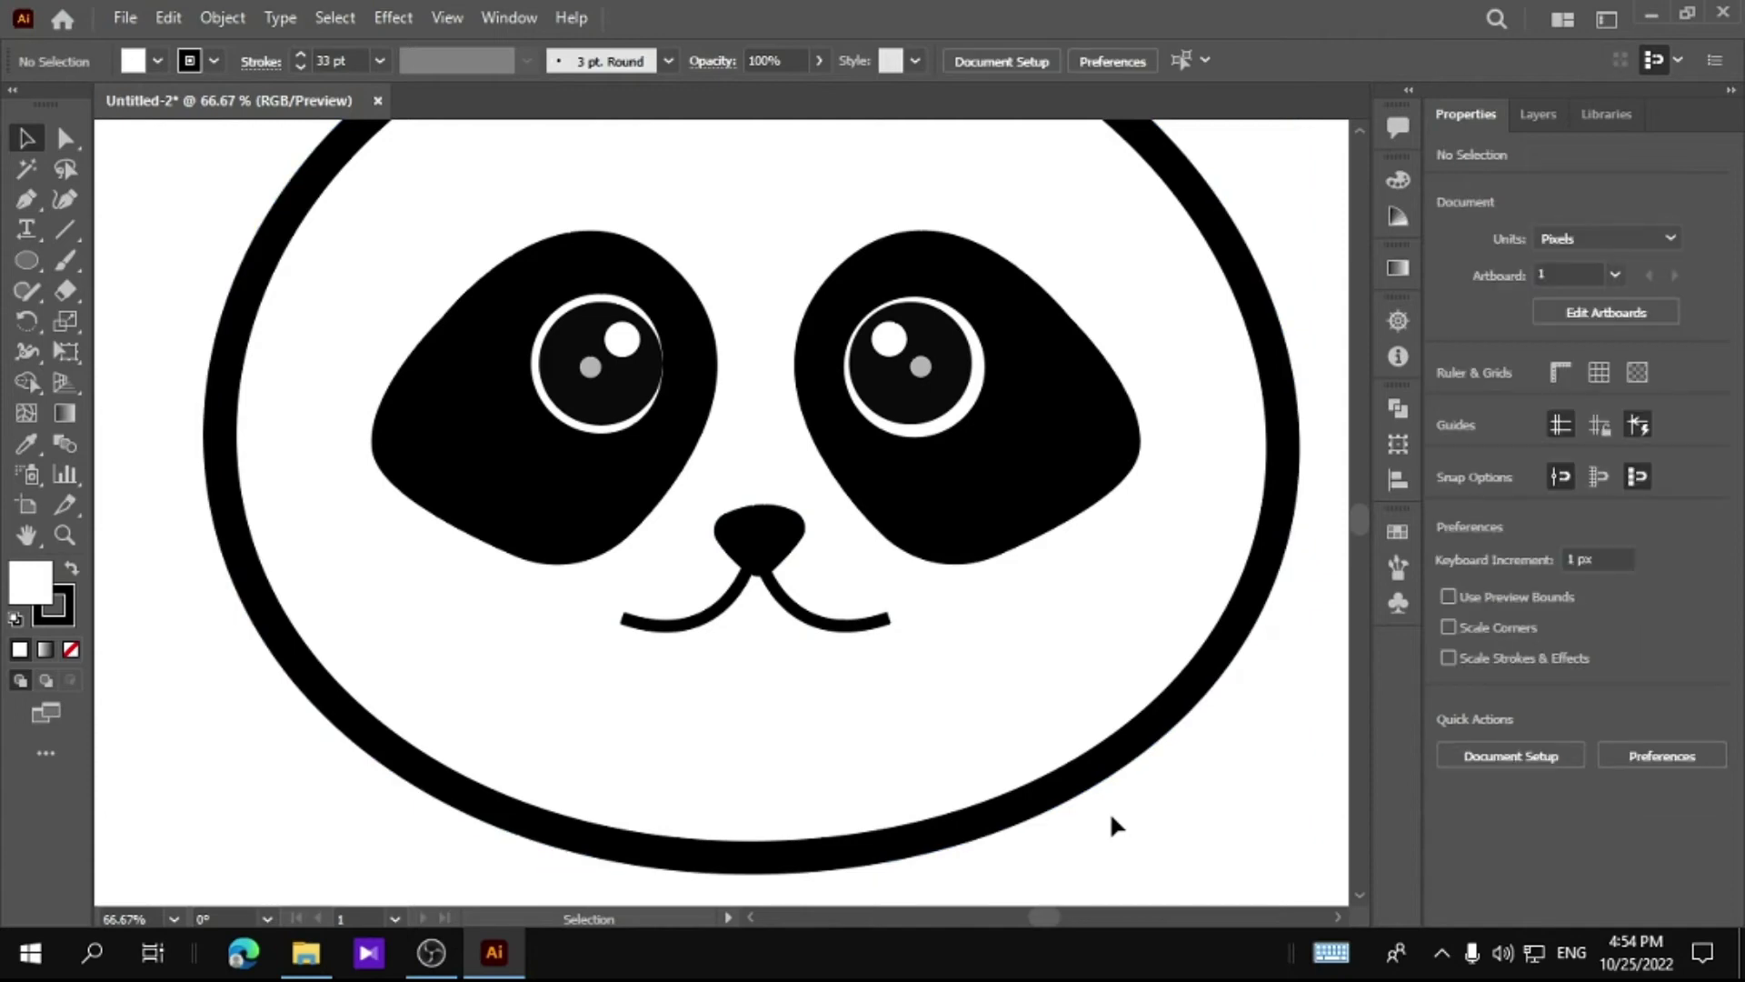
left_click_drag(800, 628, 705, 586)
left_click(1309, 887)
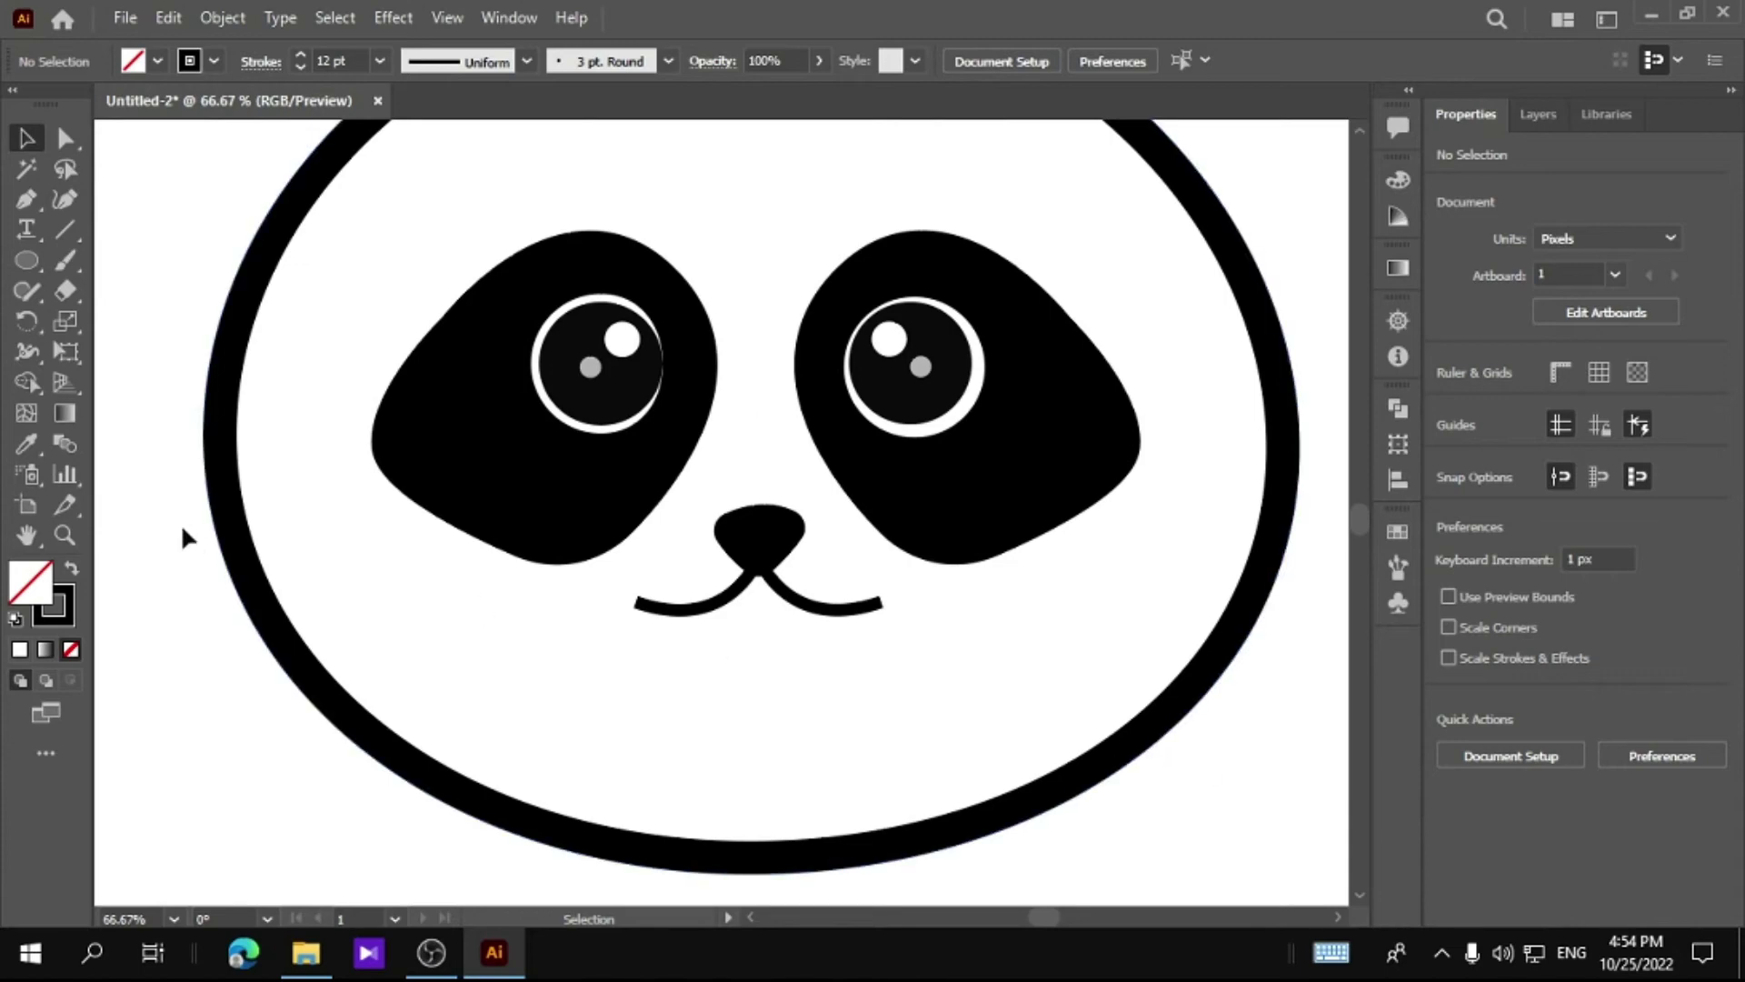
Draw a closed, curved ear outline with the Pen tool on the head's upper left, with a 102 pt stroke
scroll(284, 511, "up", 3)
double_click(26, 535)
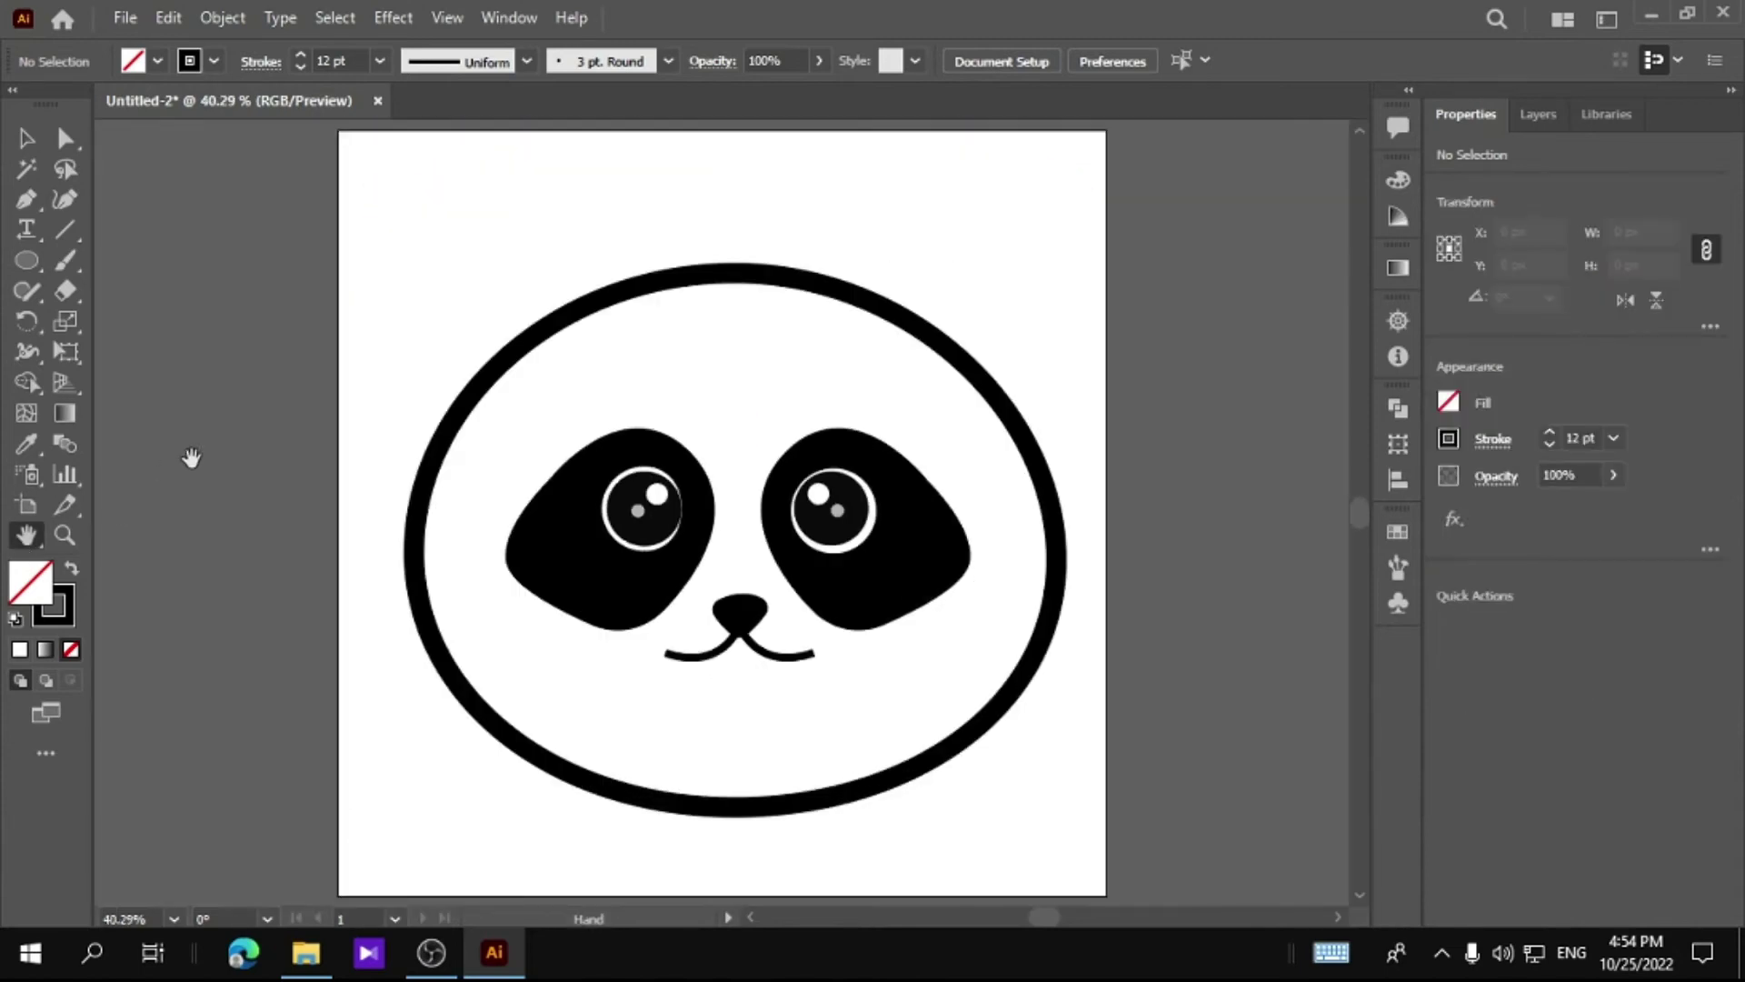
left_click(22, 202)
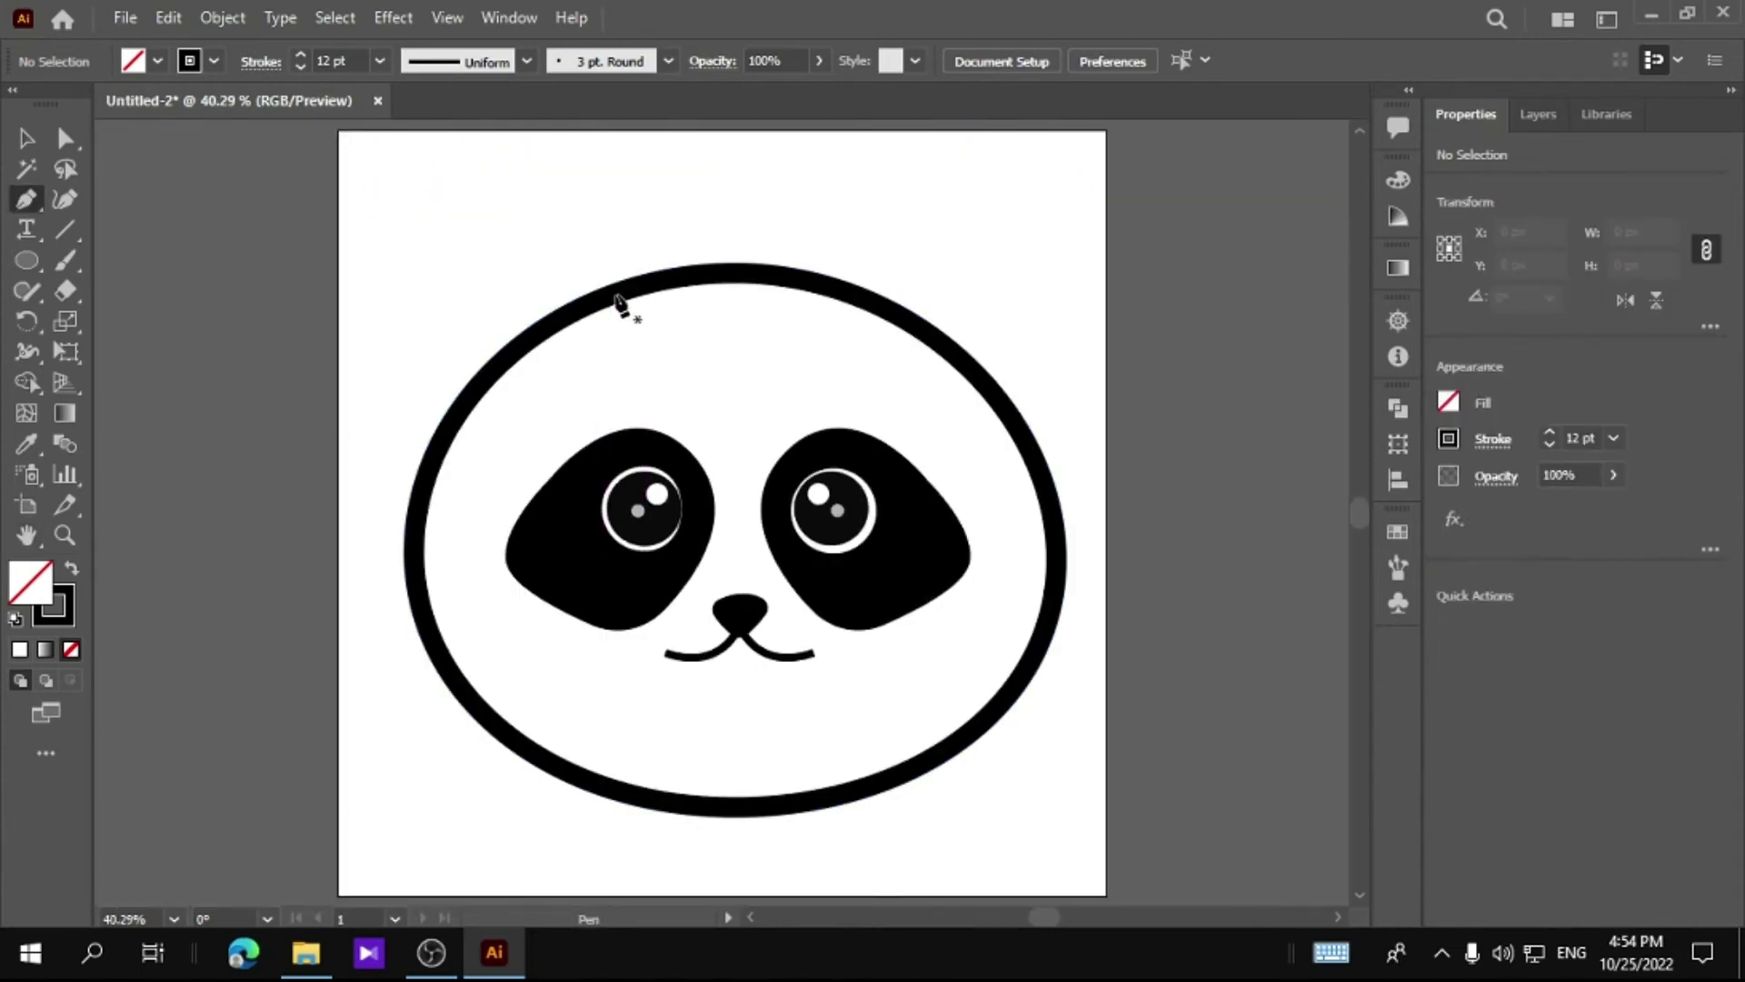
left_click(603, 289)
left_click_drag(492, 200, 436, 211)
left_click_drag(397, 365, 465, 416)
left_click(464, 407)
left_click_drag(601, 287, 650, 282)
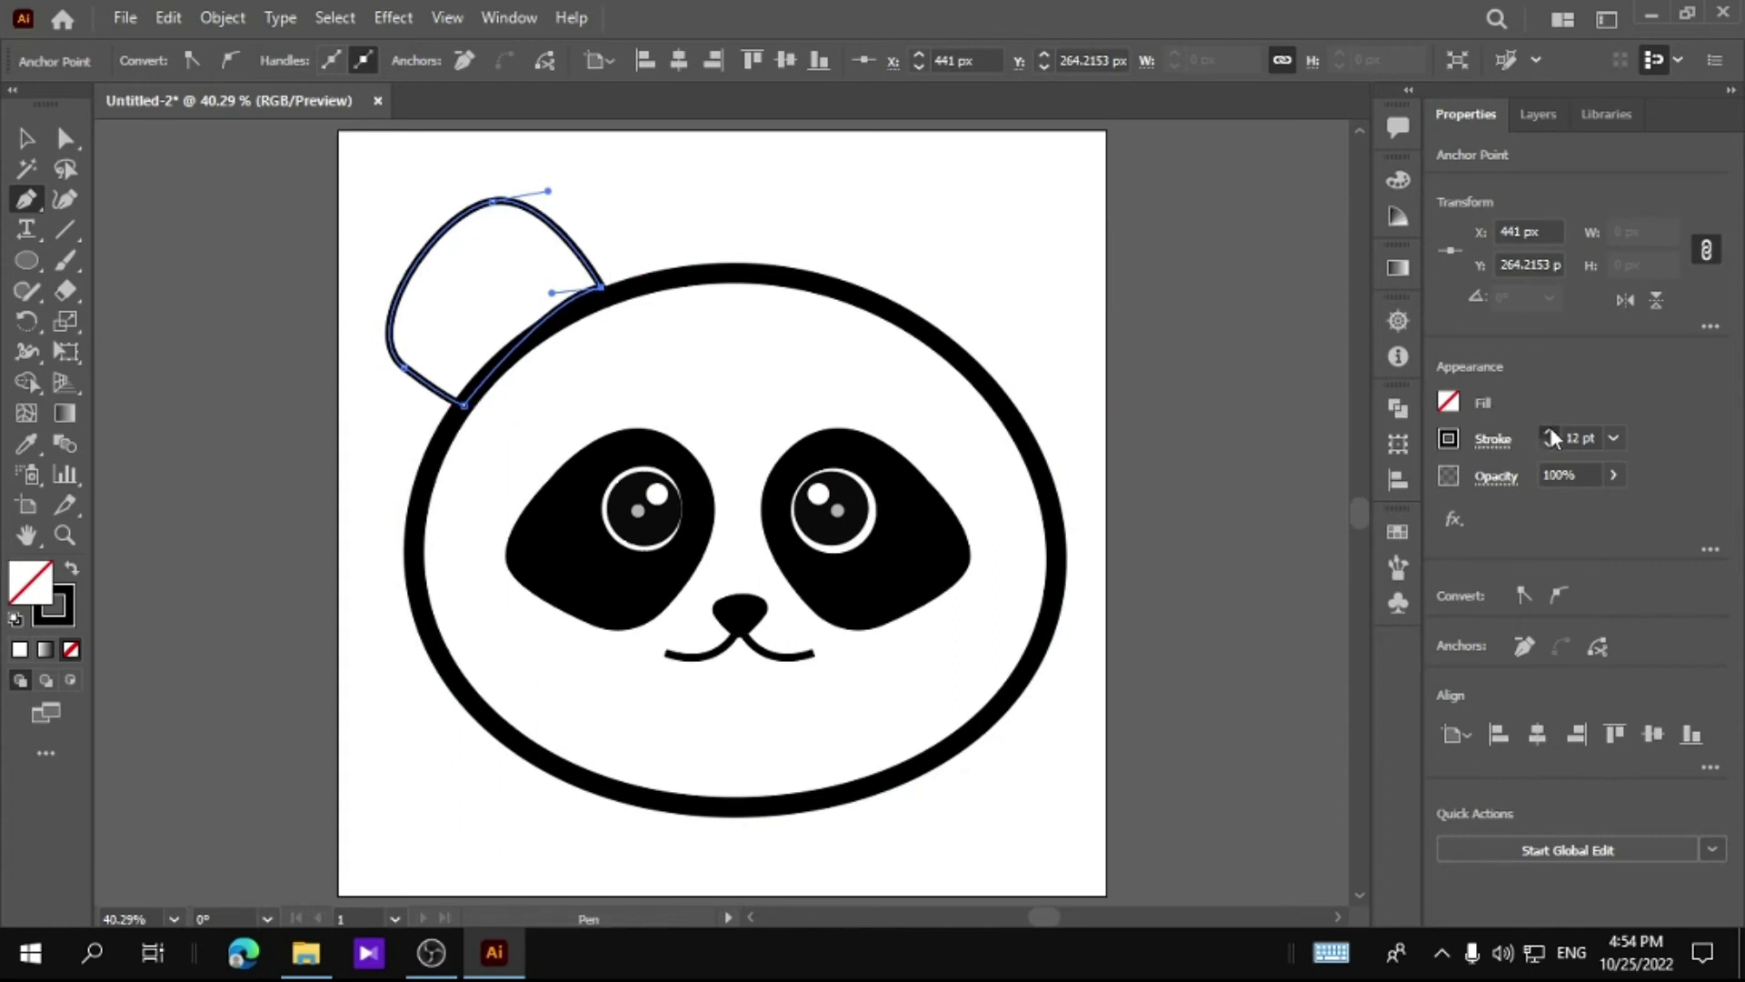
left_click_drag(1551, 429, 1551, 429)
Adjust the direction handle at the ear's right corner so its stroke stays tucked along the head outline
key("a")
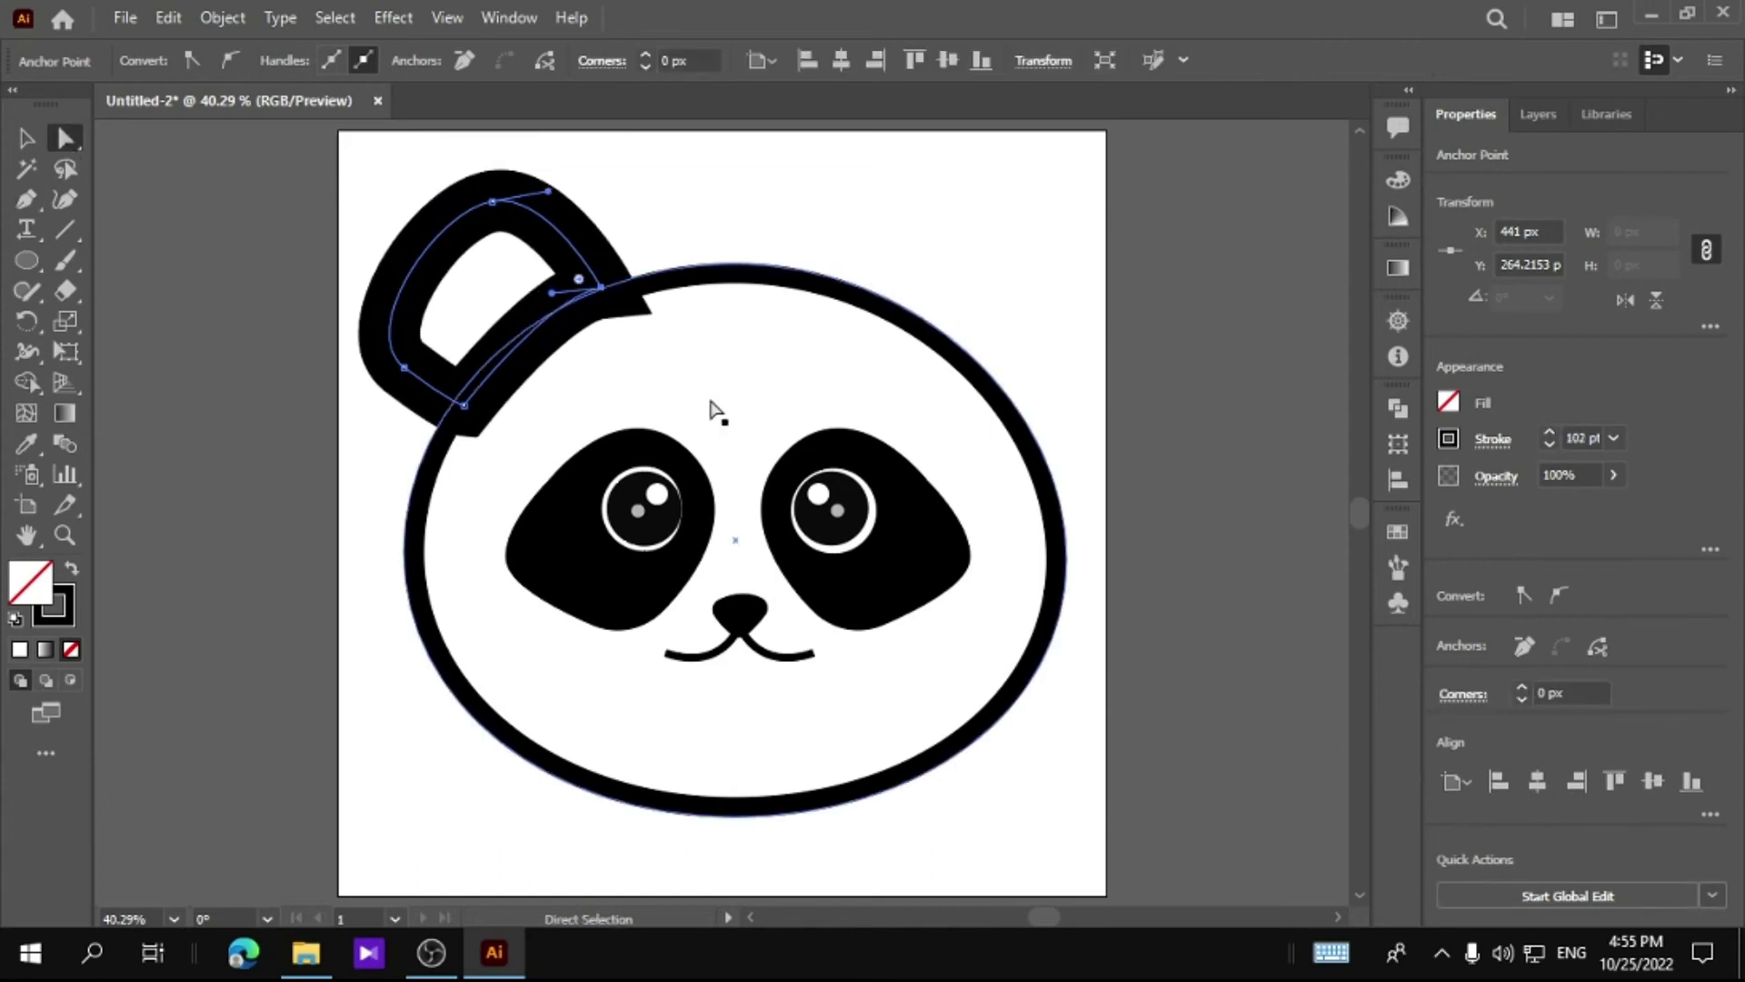
left_click(635, 323)
left_click_drag(404, 367, 402, 369)
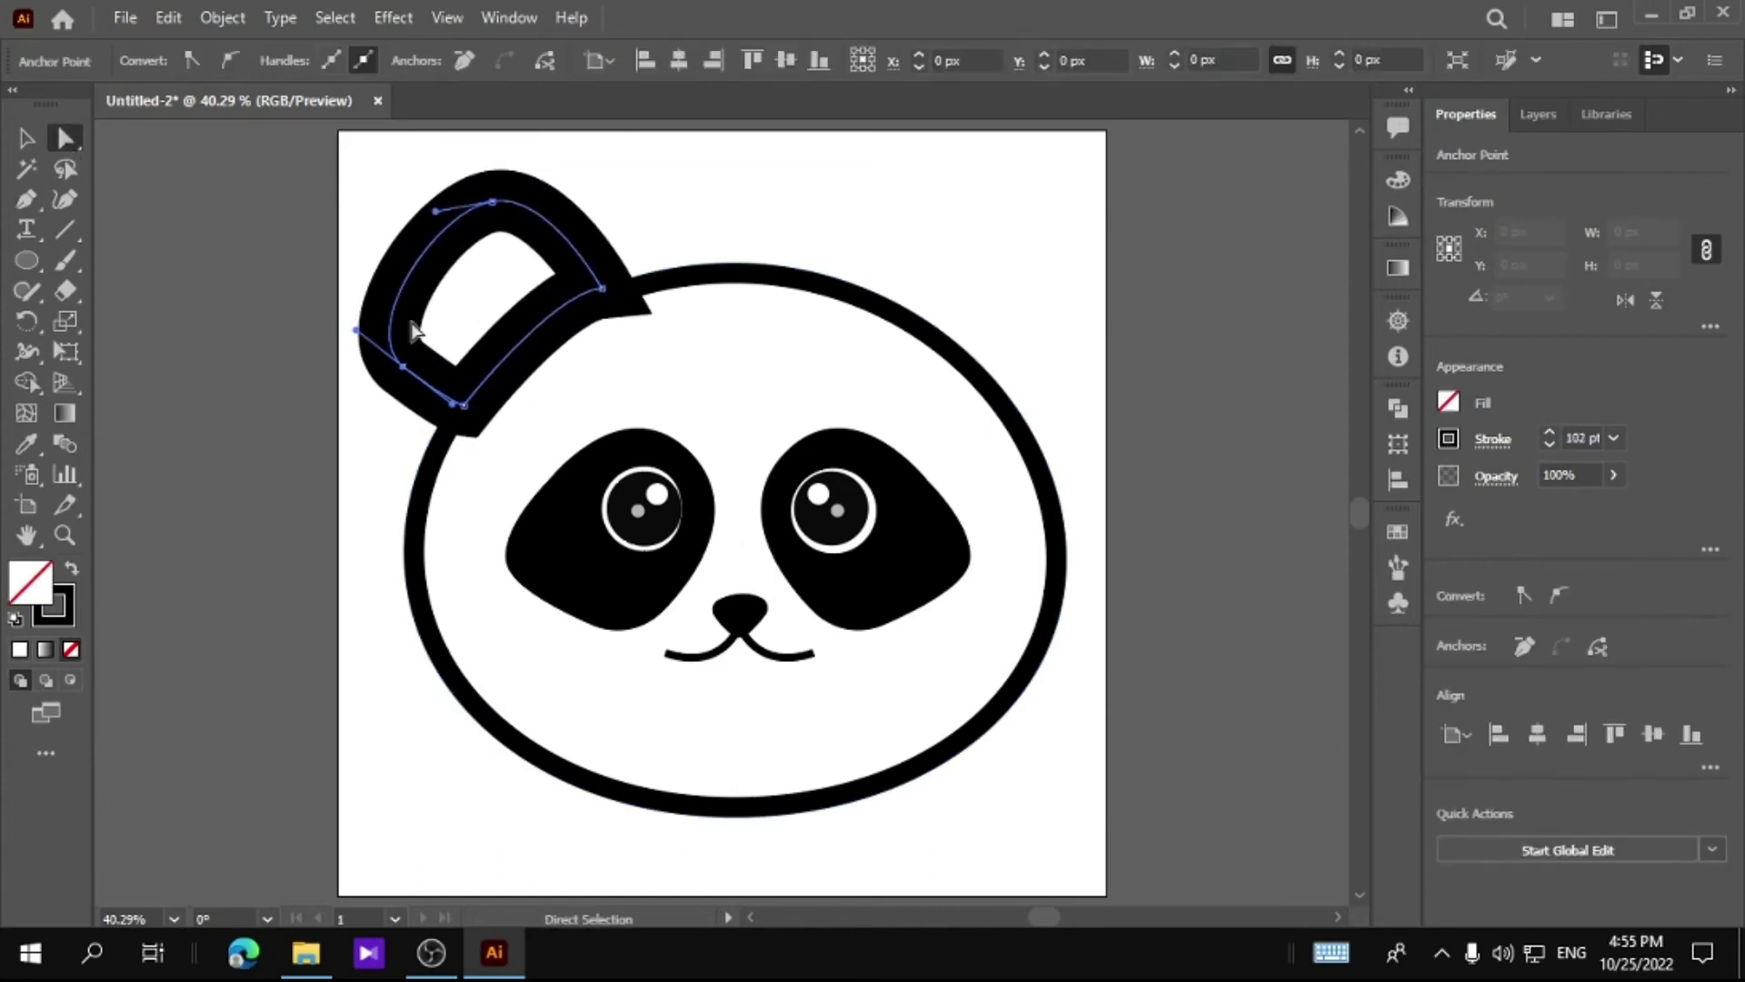
mouse_move(601, 277)
left_mouse_down()
mouse_move(600, 261)
mouse_move(602, 293)
left_mouse_up()
left_click(556, 325)
left_click(584, 316)
left_click(601, 288)
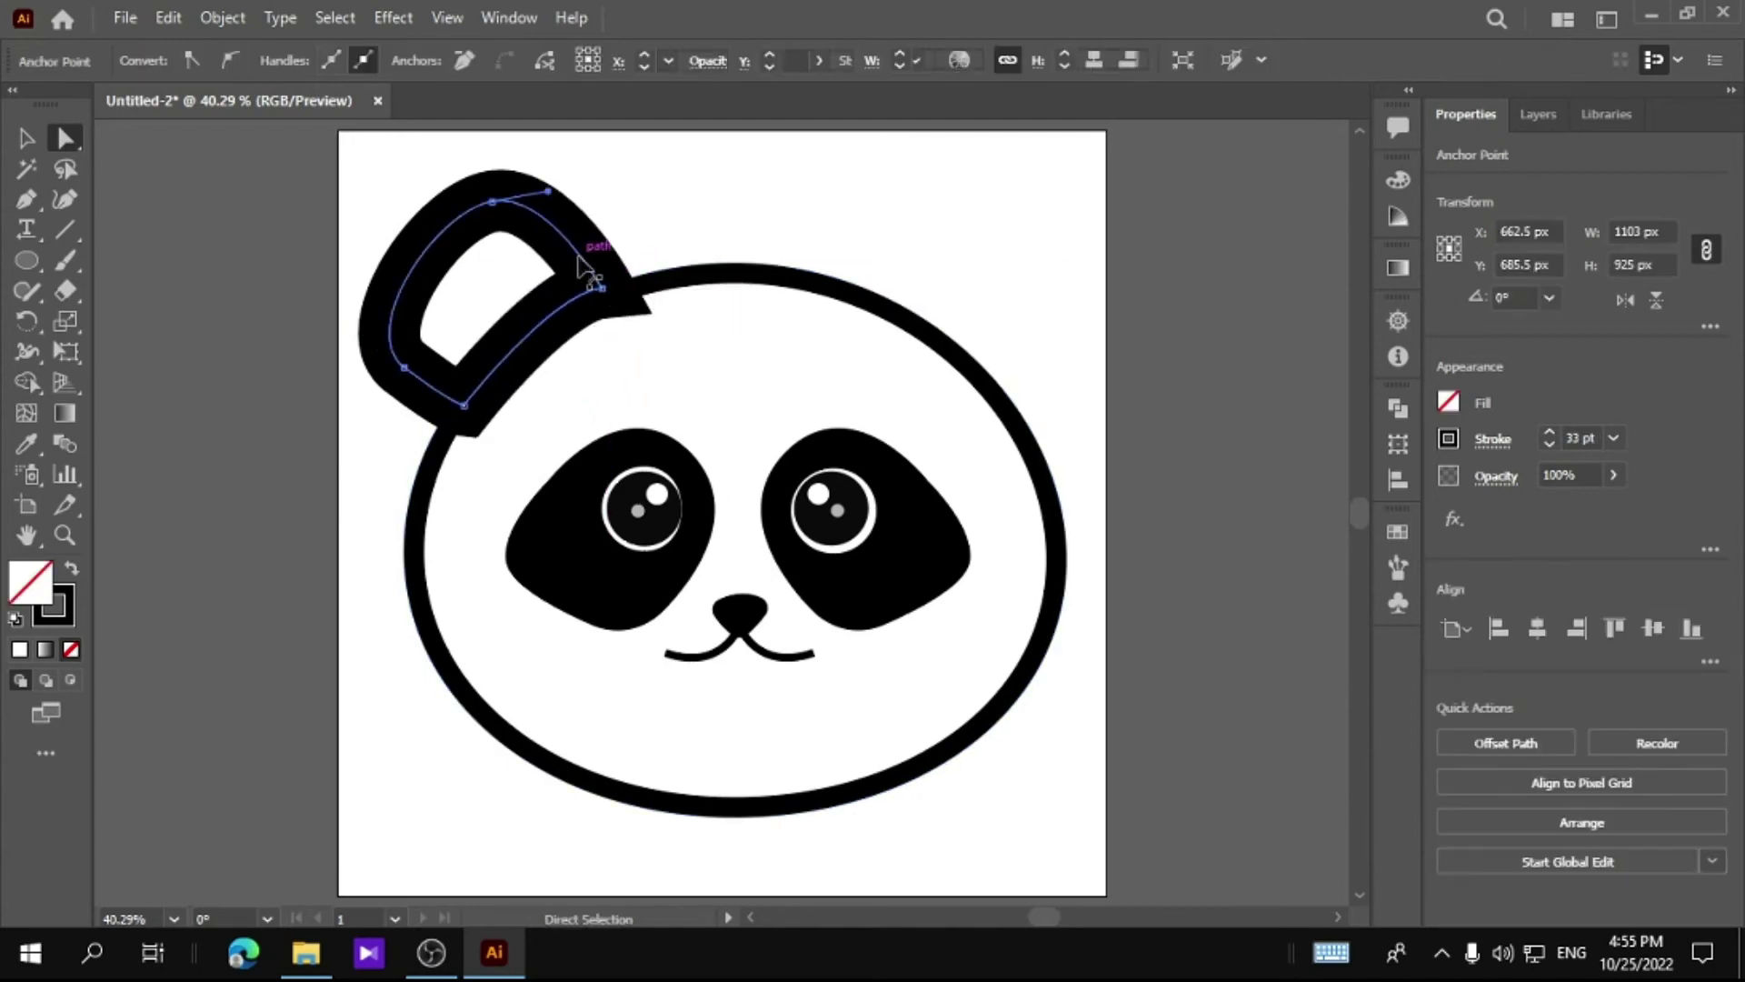
left_click(606, 299)
left_click(619, 266)
left_click(601, 288)
left_click_drag(551, 295, 538, 320)
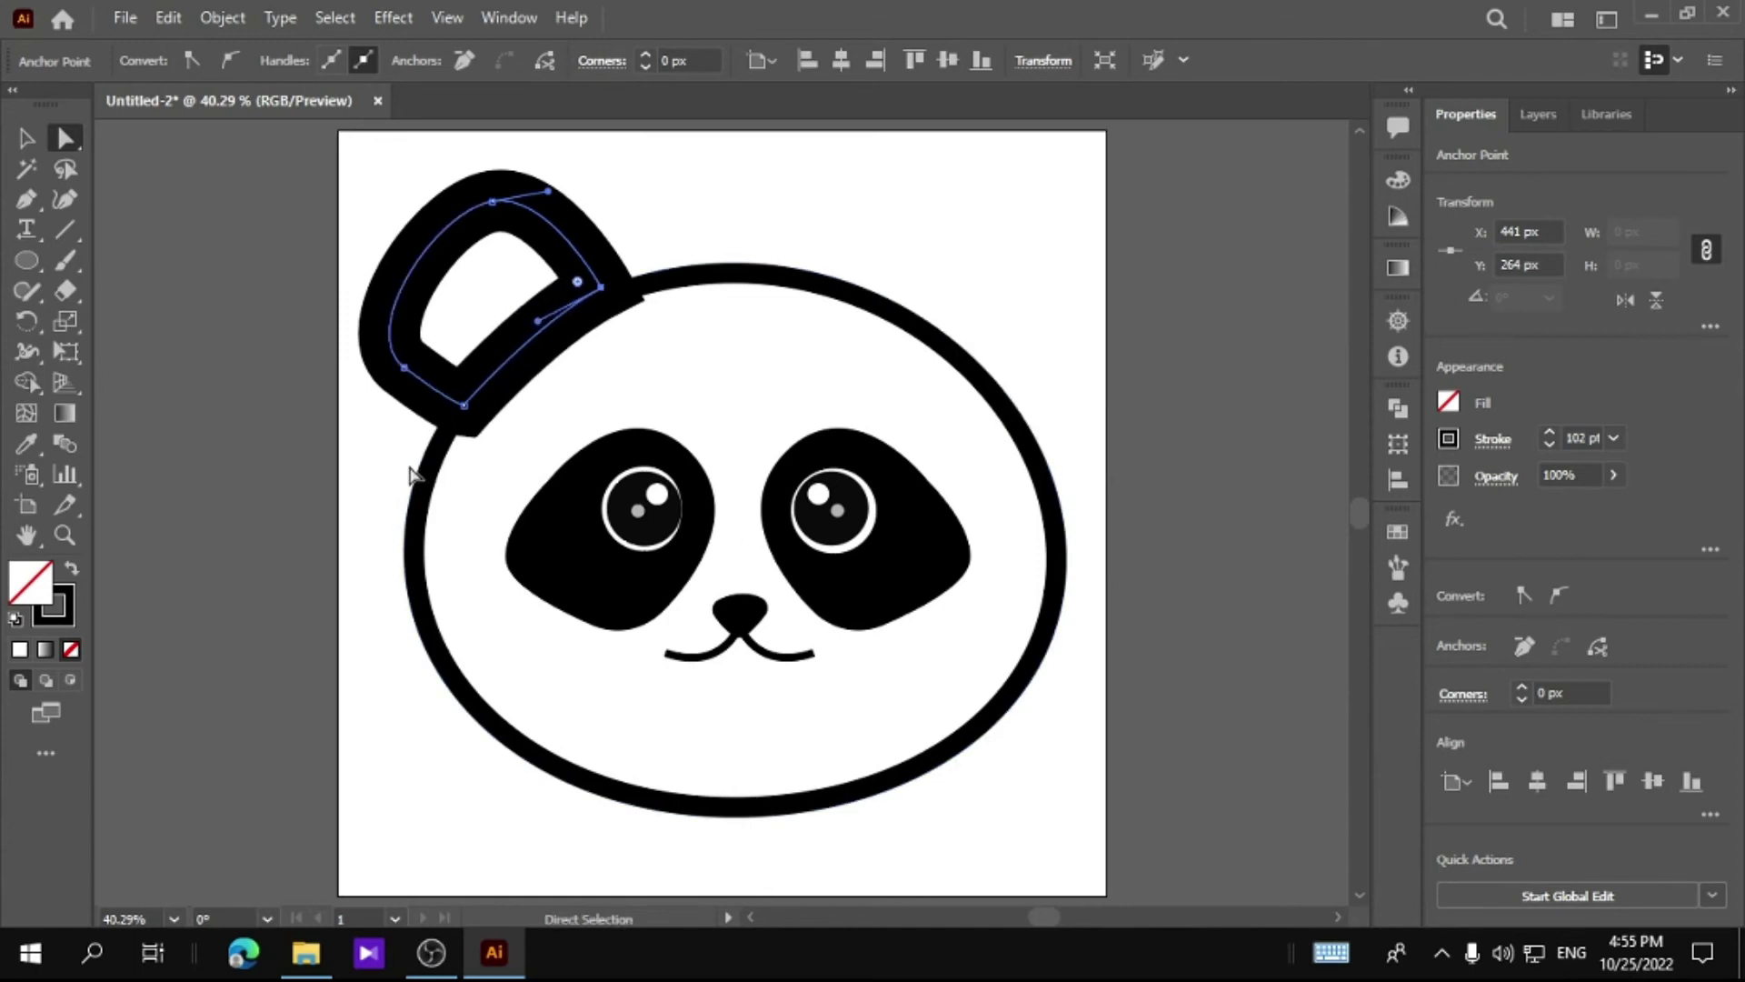
left_click(394, 492)
Move the ear path to the bottom of Layer 1's stacking order, behind the head
left_click(569, 244)
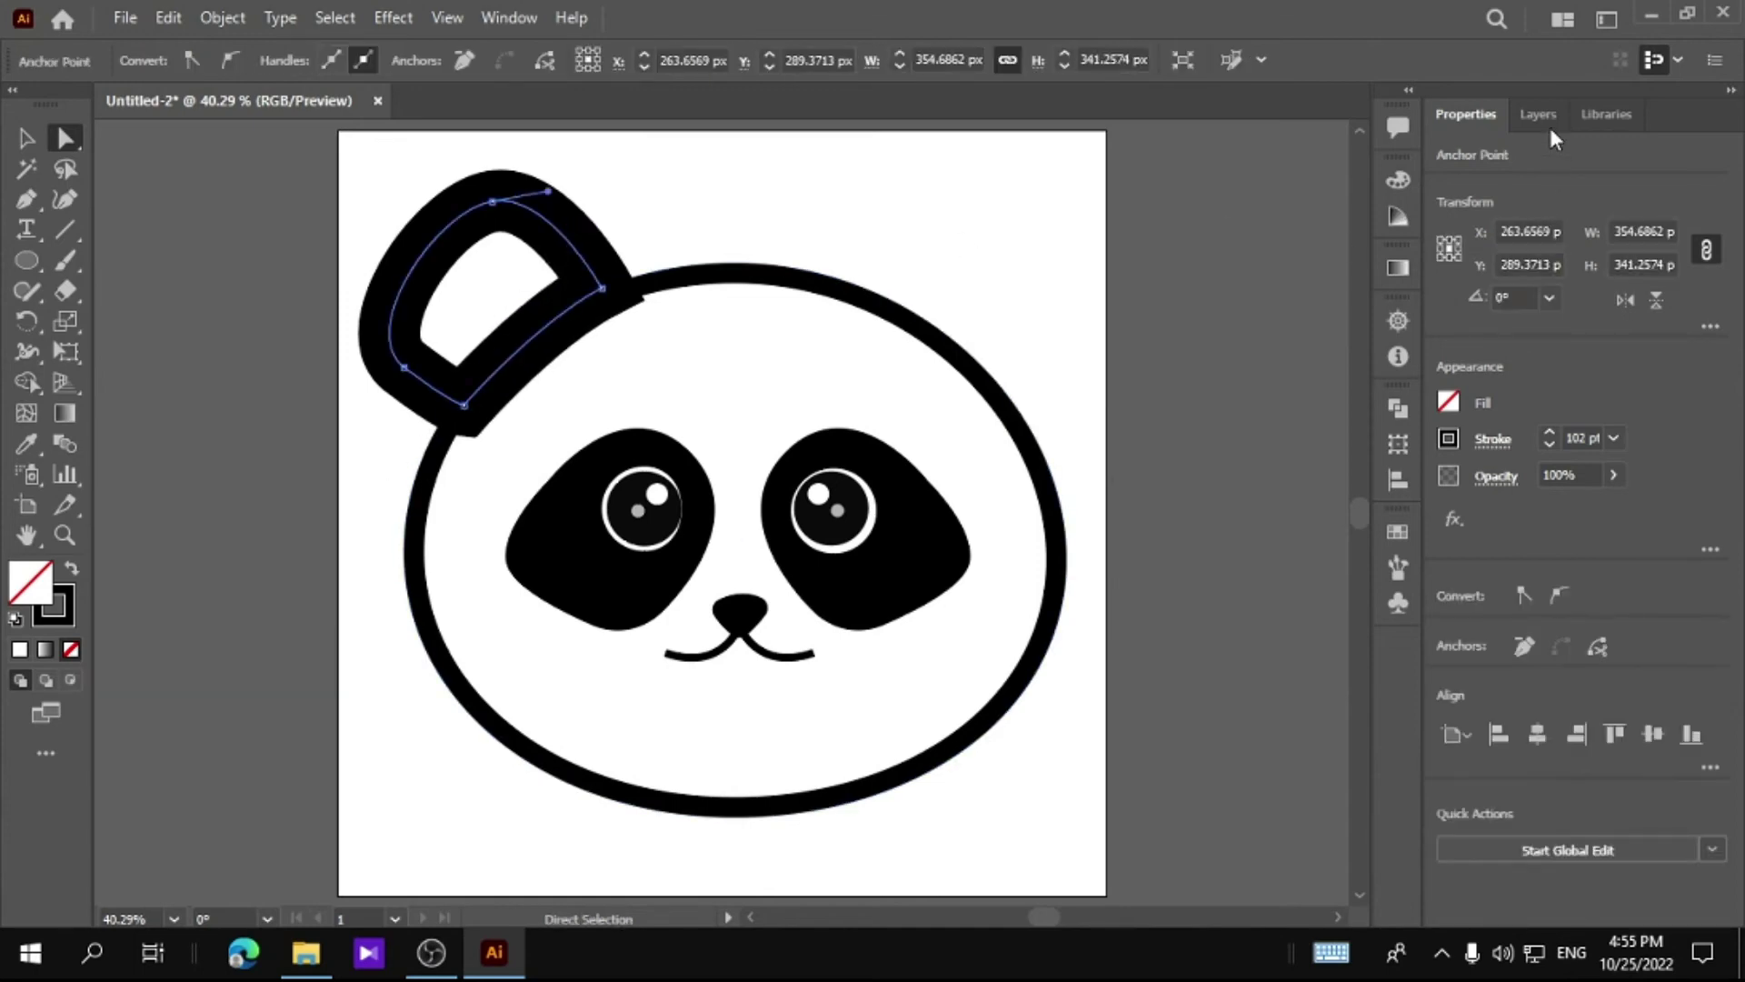
left_click(1549, 122)
left_click(1511, 155)
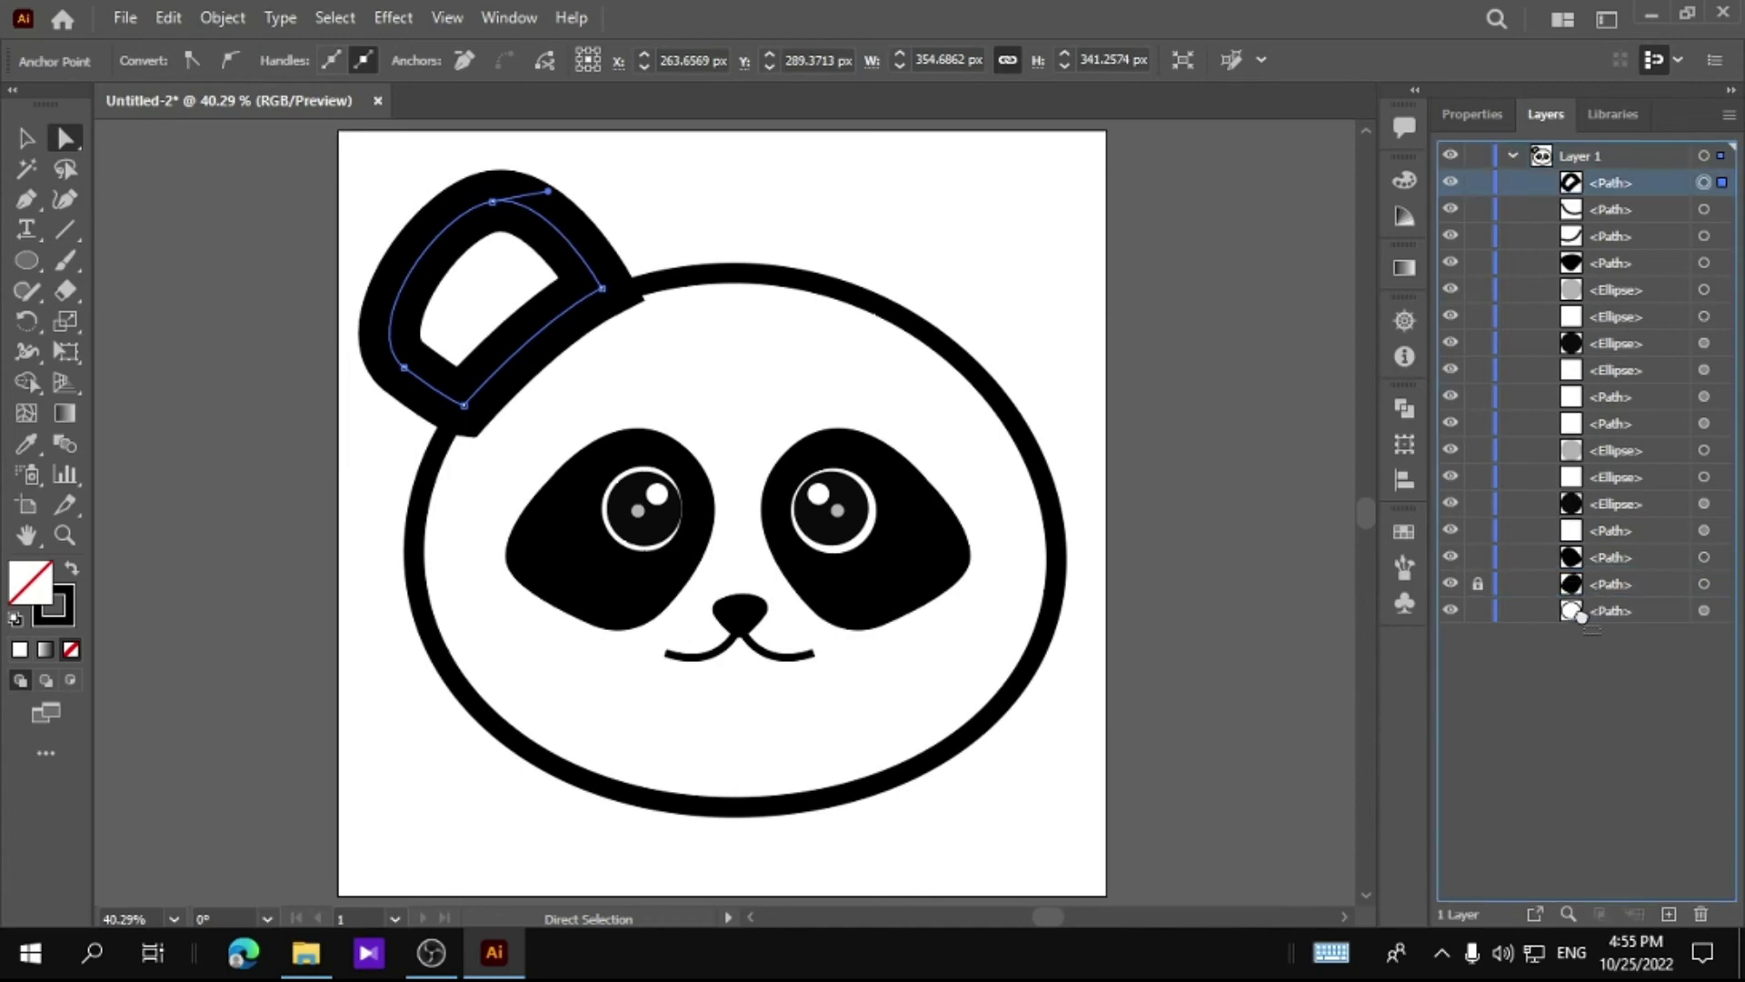
left_click_drag(1581, 617, 1582, 618)
left_click(359, 464)
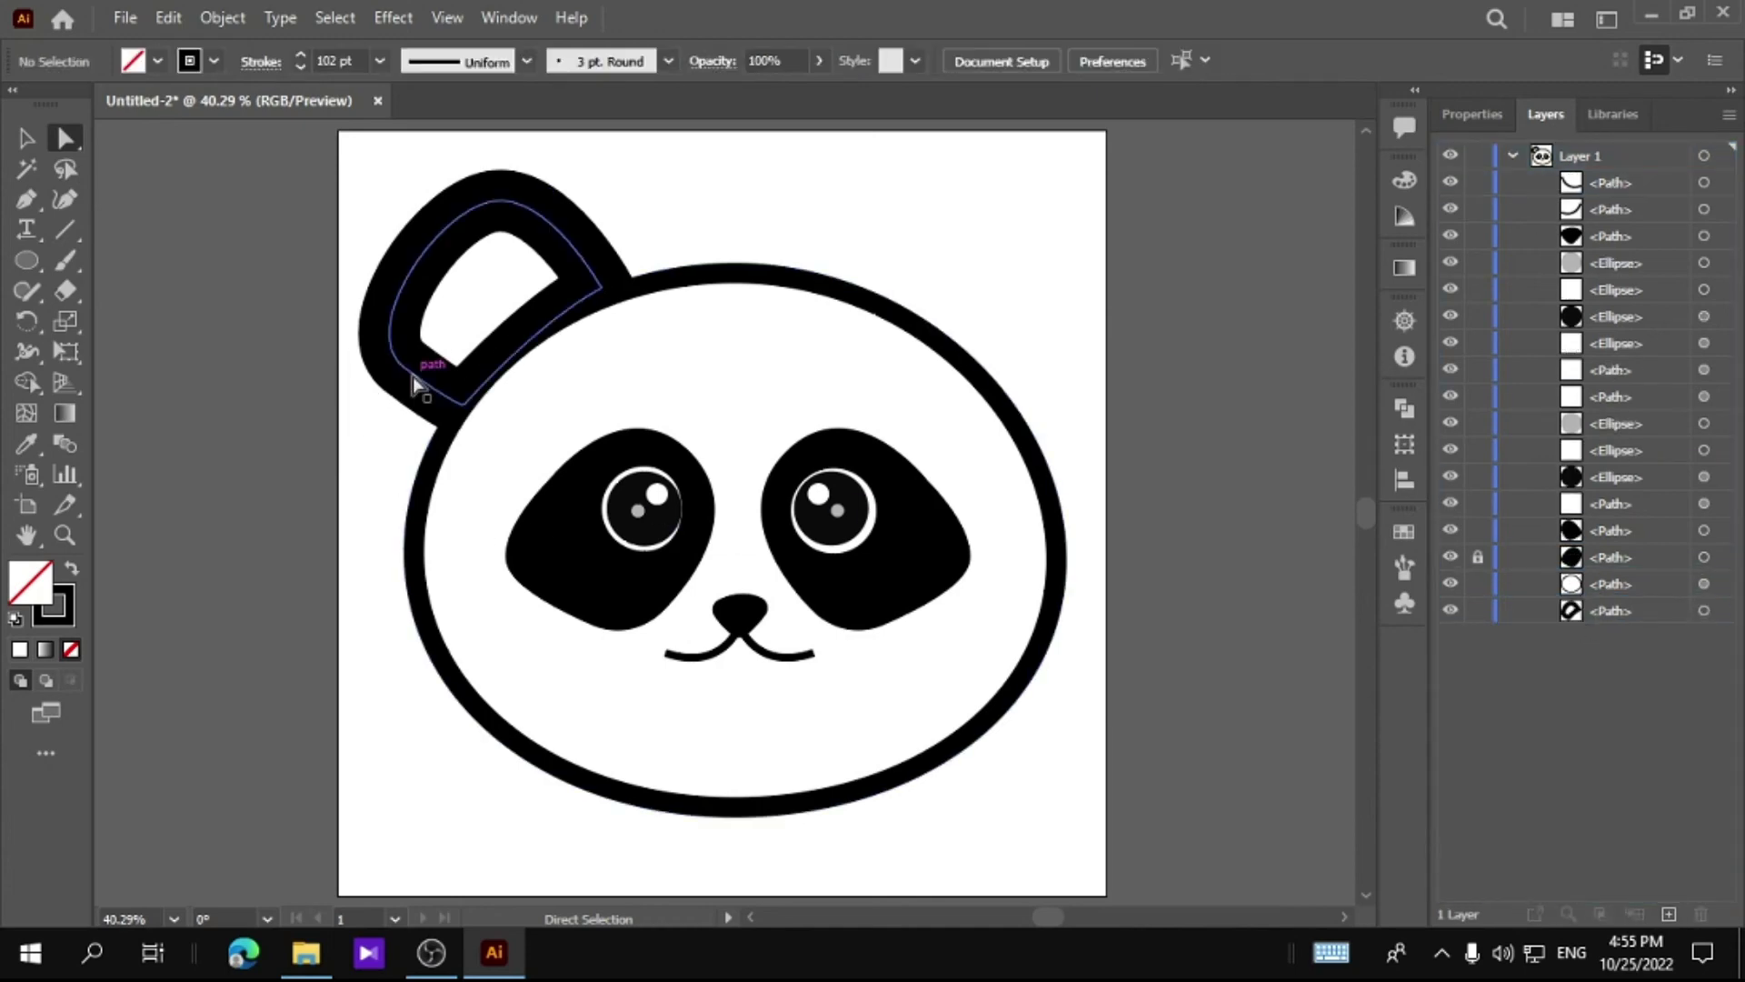
Fill the ear with pink, using the copied colour code
left_click(414, 385)
double_click(29, 593)
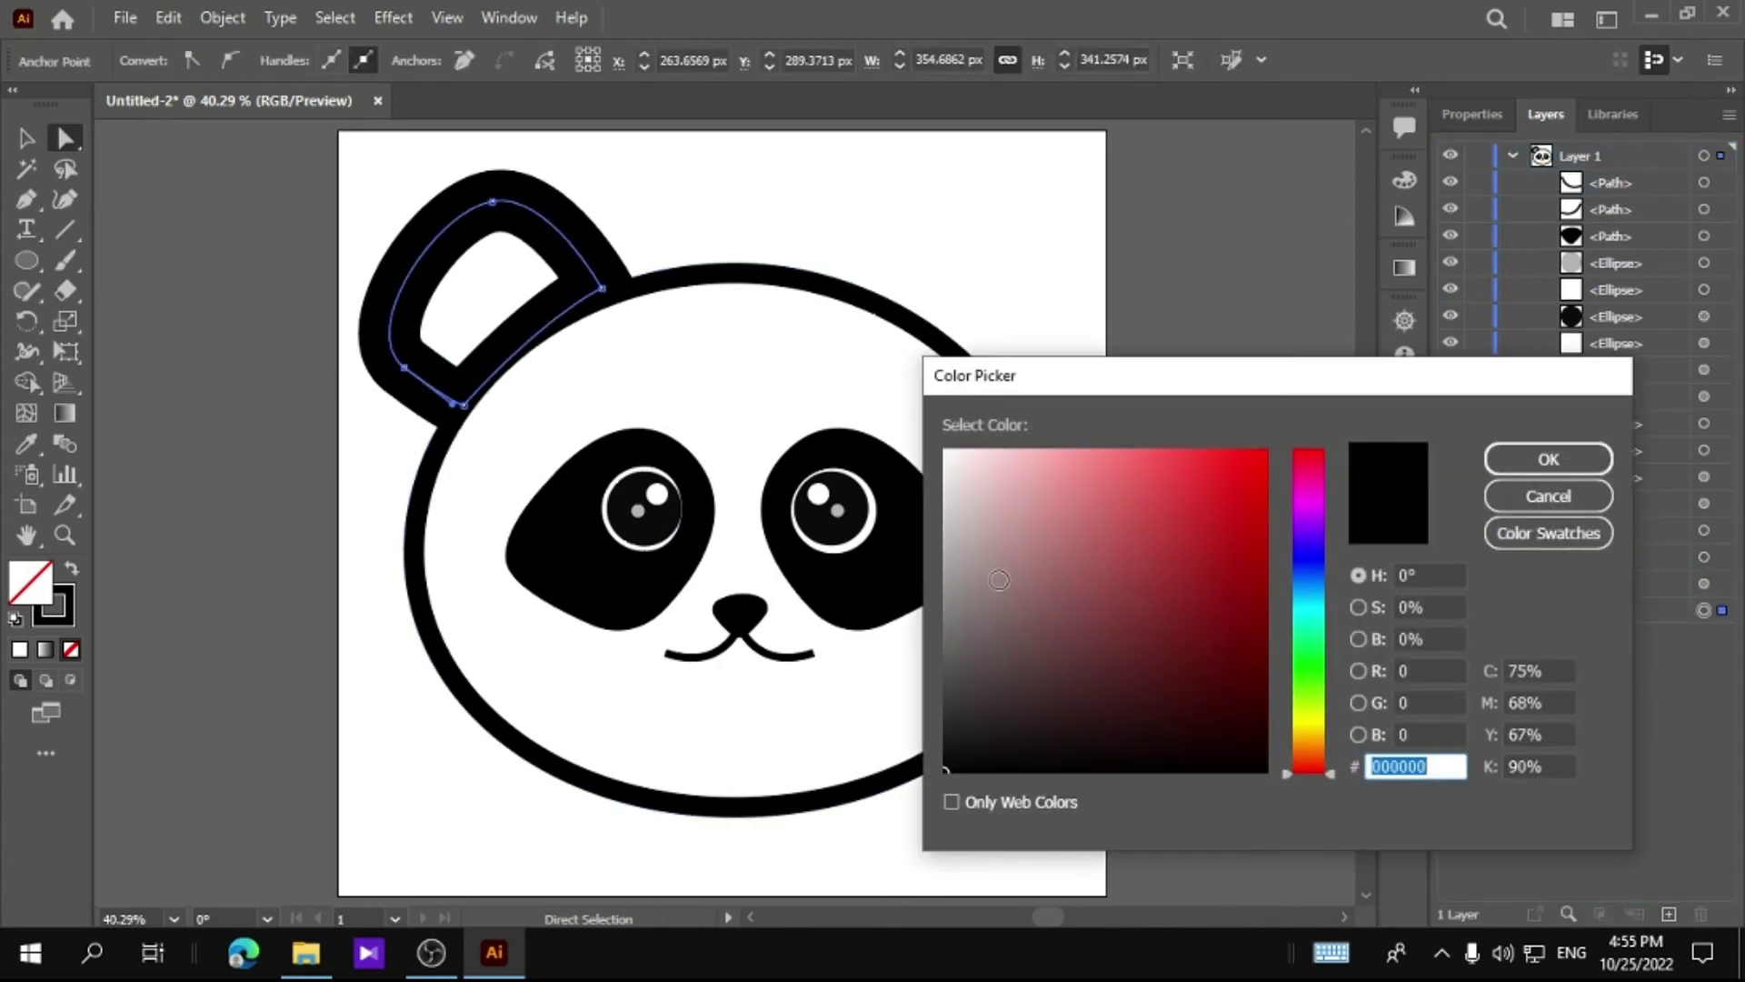
key("ctrl+v")
left_click(1548, 459)
left_click(230, 254)
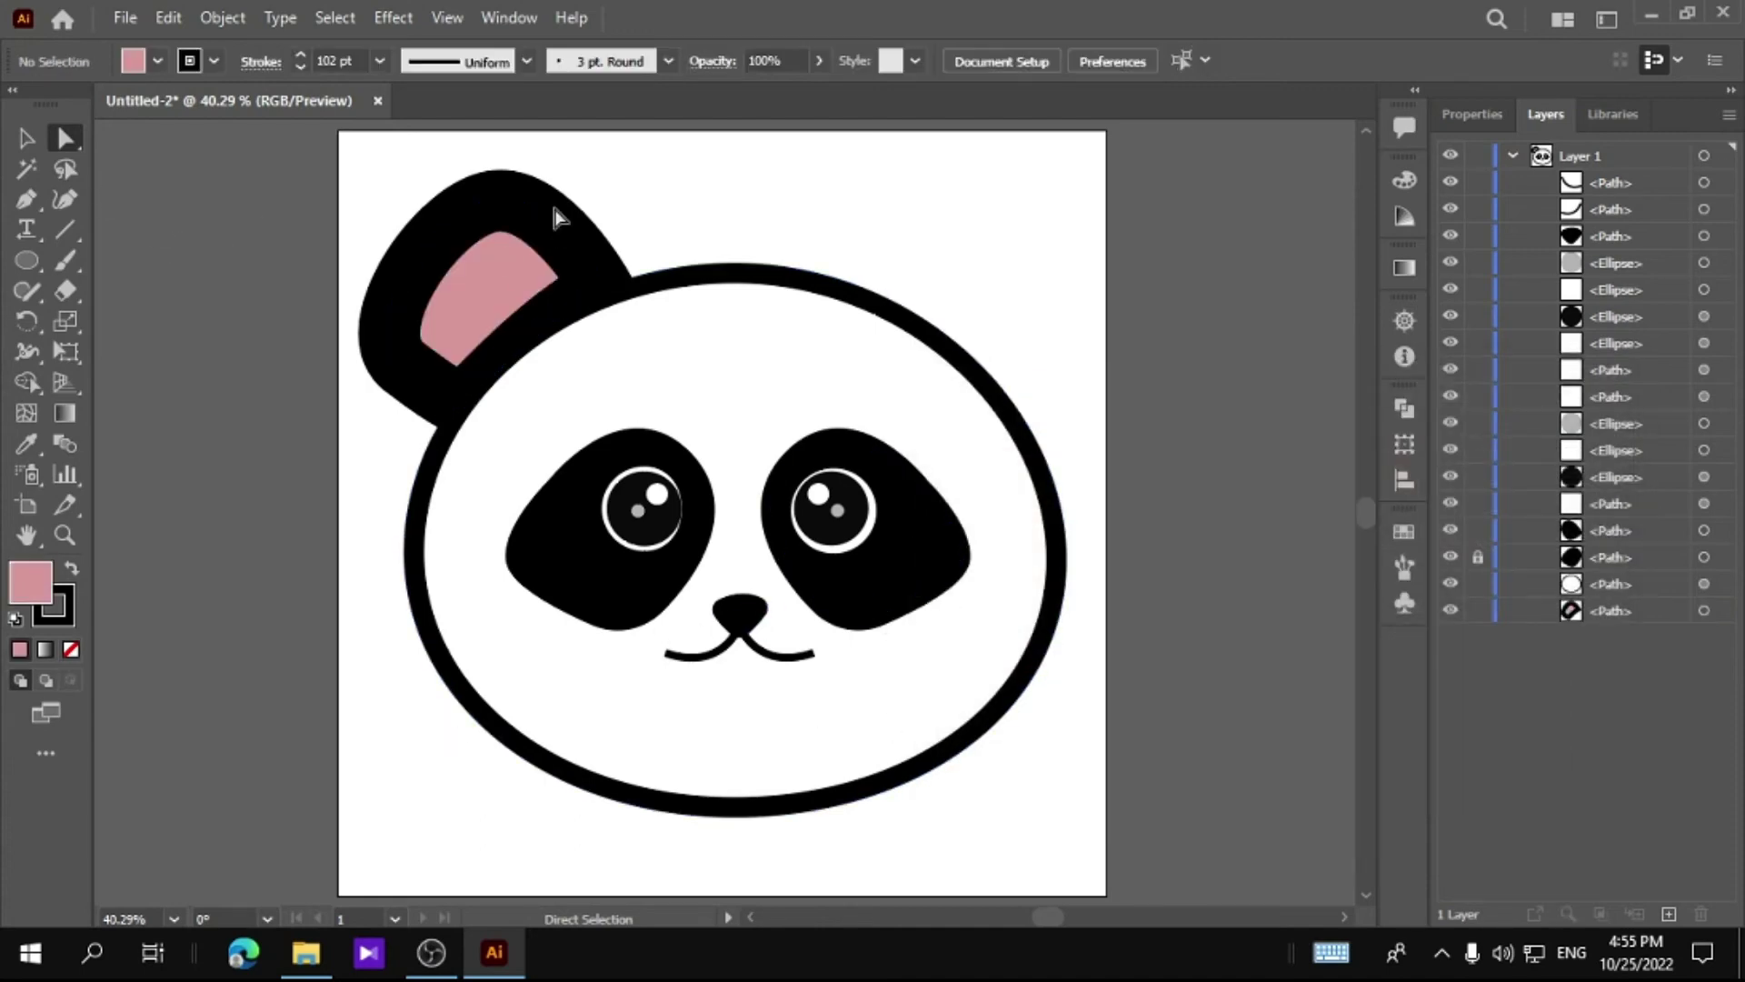
Round the corners at the ear's base to about 31.6 px
left_click(529, 231)
left_click_drag(579, 281, 576, 281)
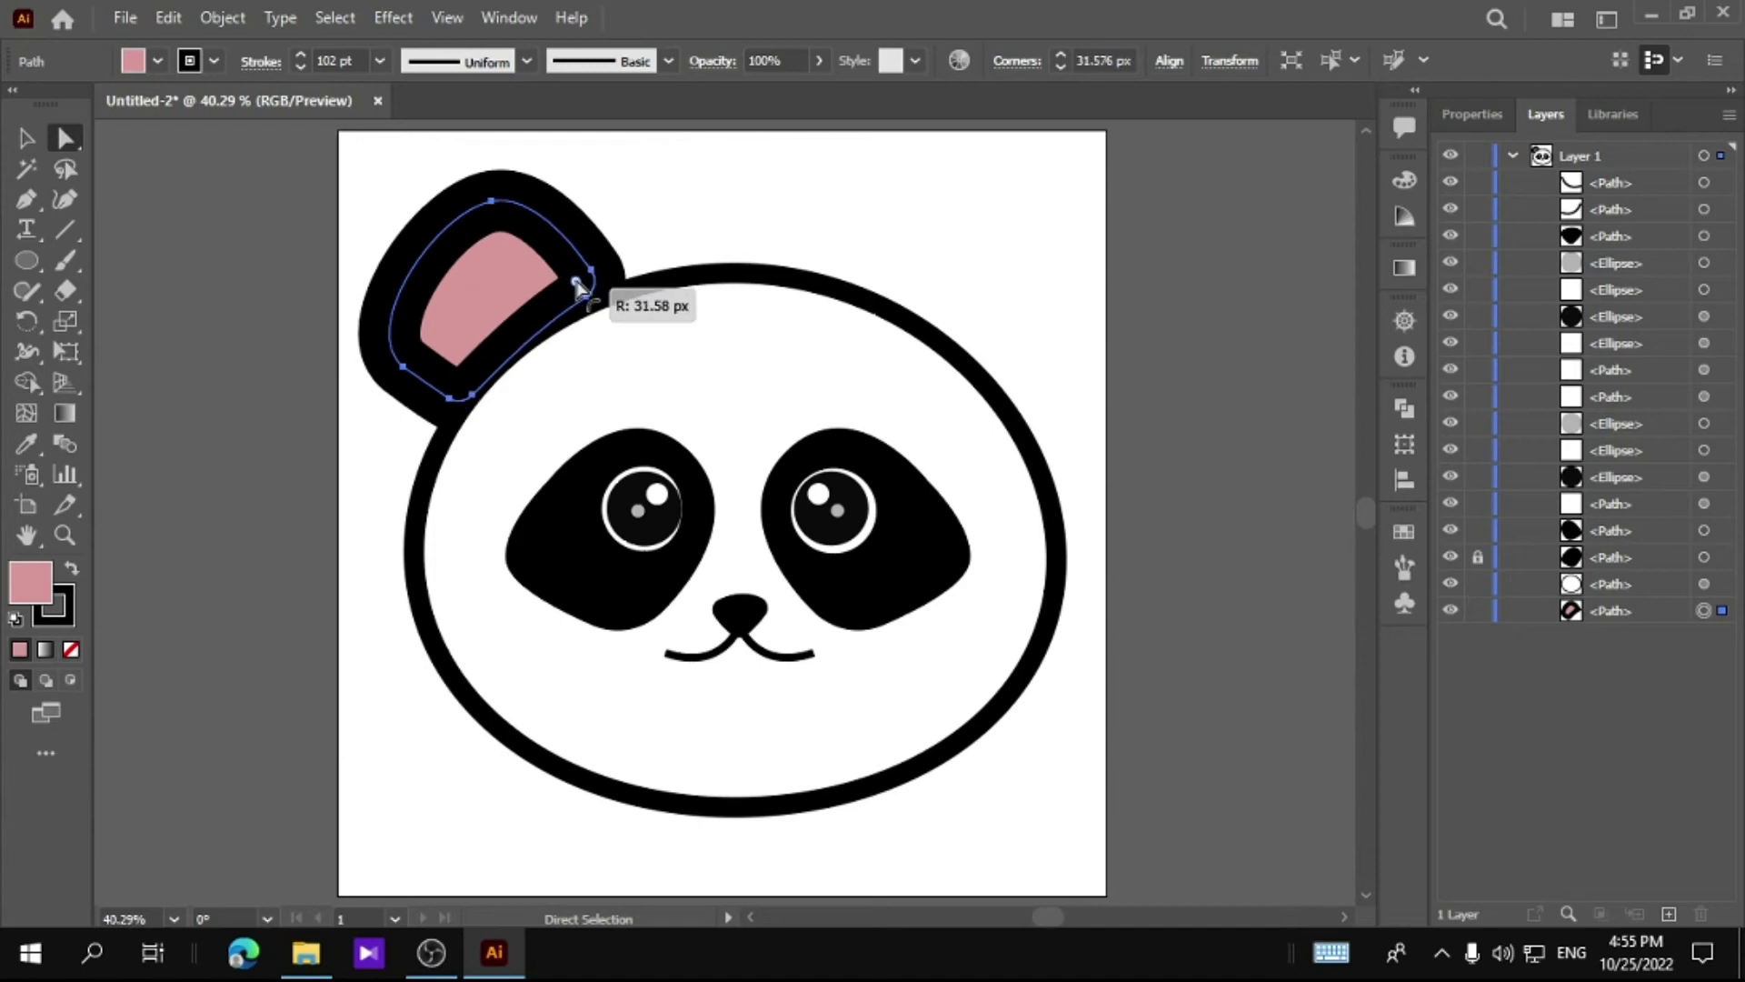
left_click(207, 500)
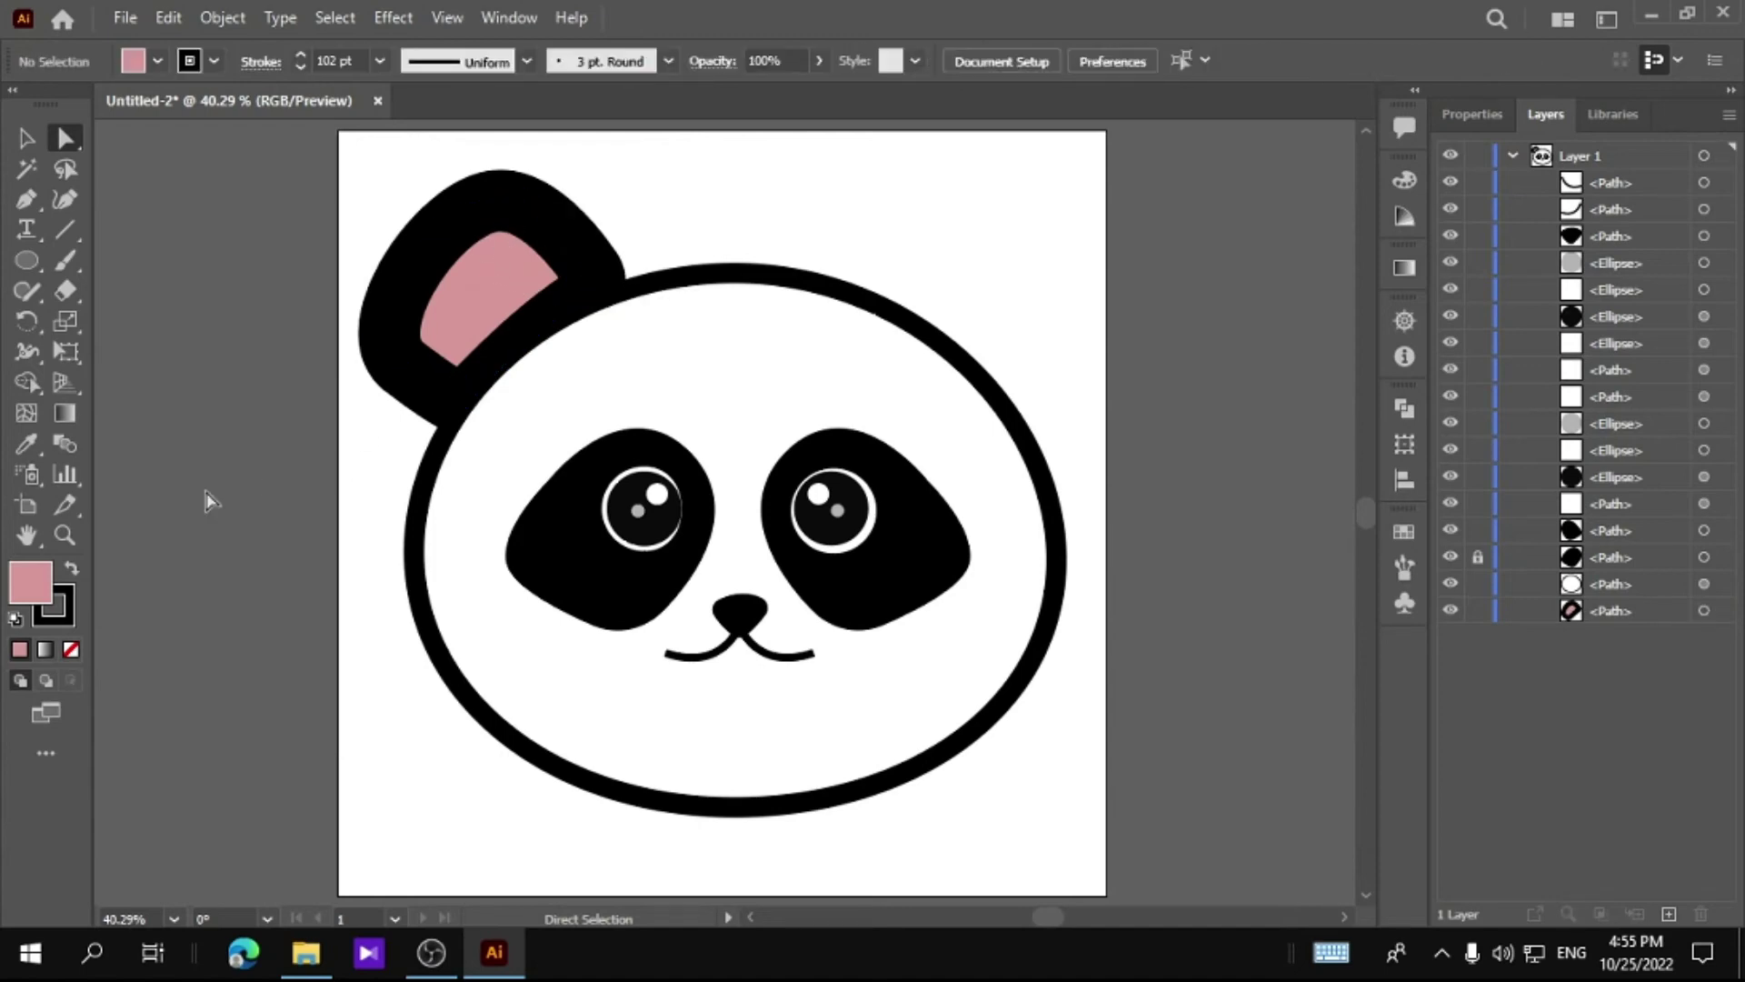
left_click(396, 375)
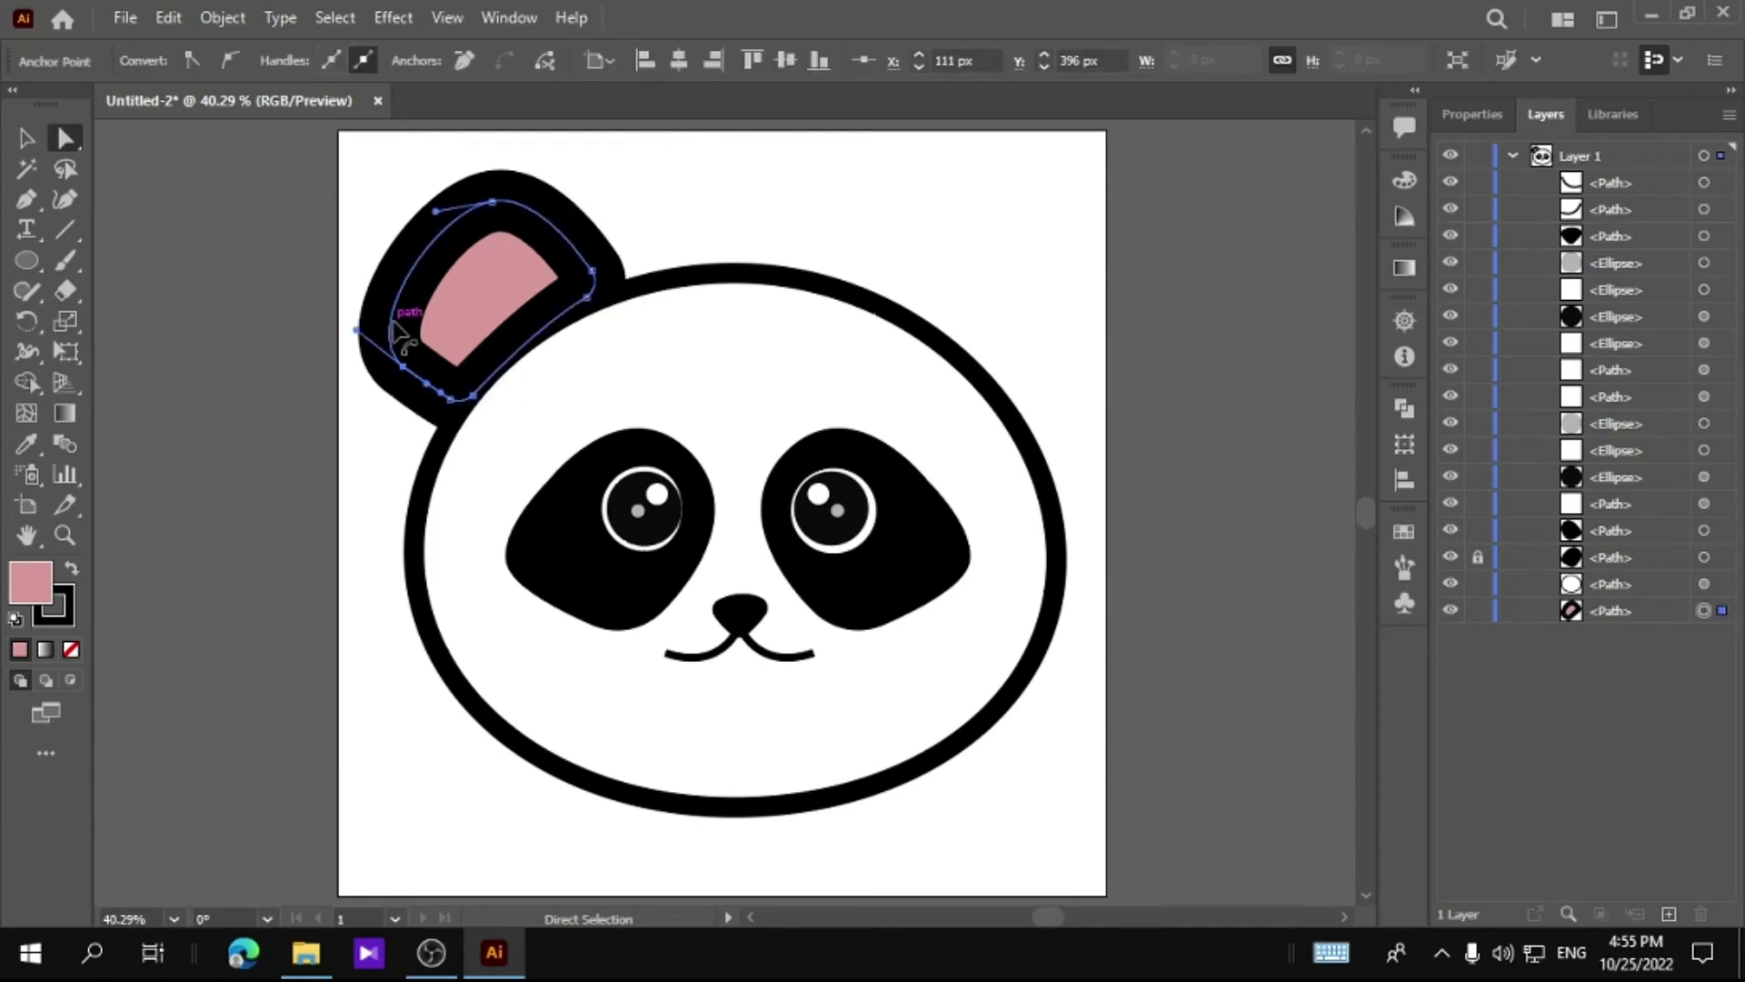
right_click(392, 373)
mouse_move(545, 769)
left_click(809, 445)
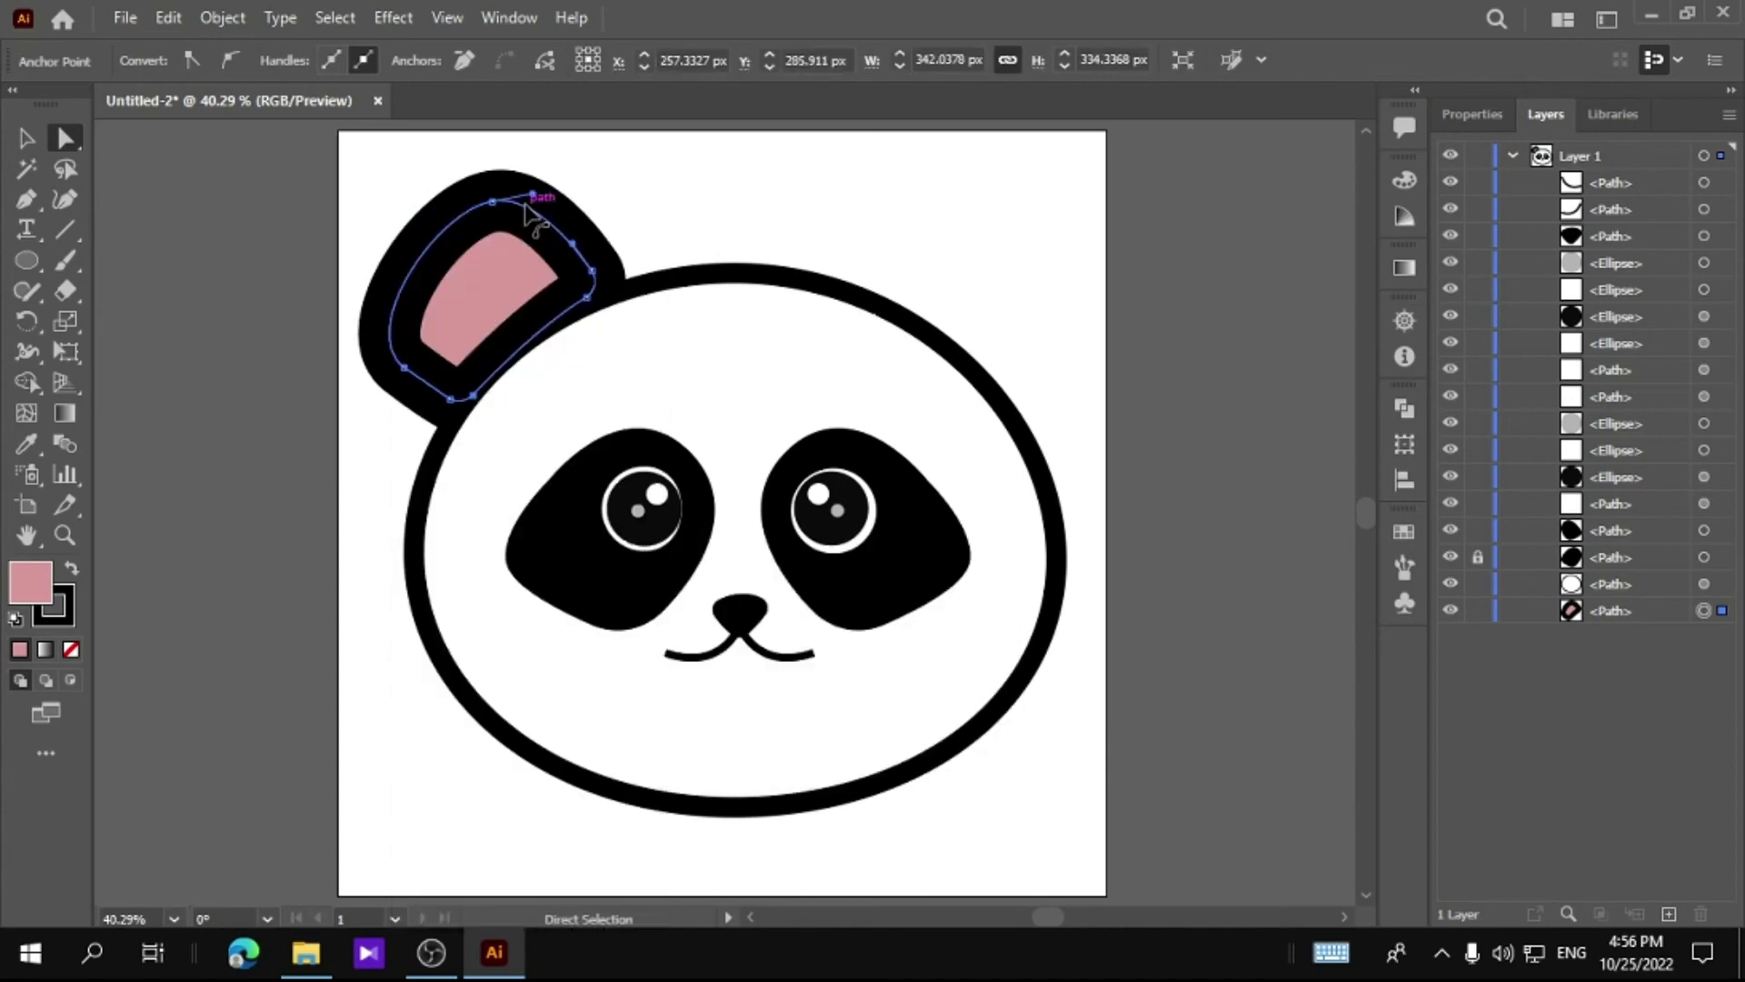
left_click(630, 393)
left_click(757, 525)
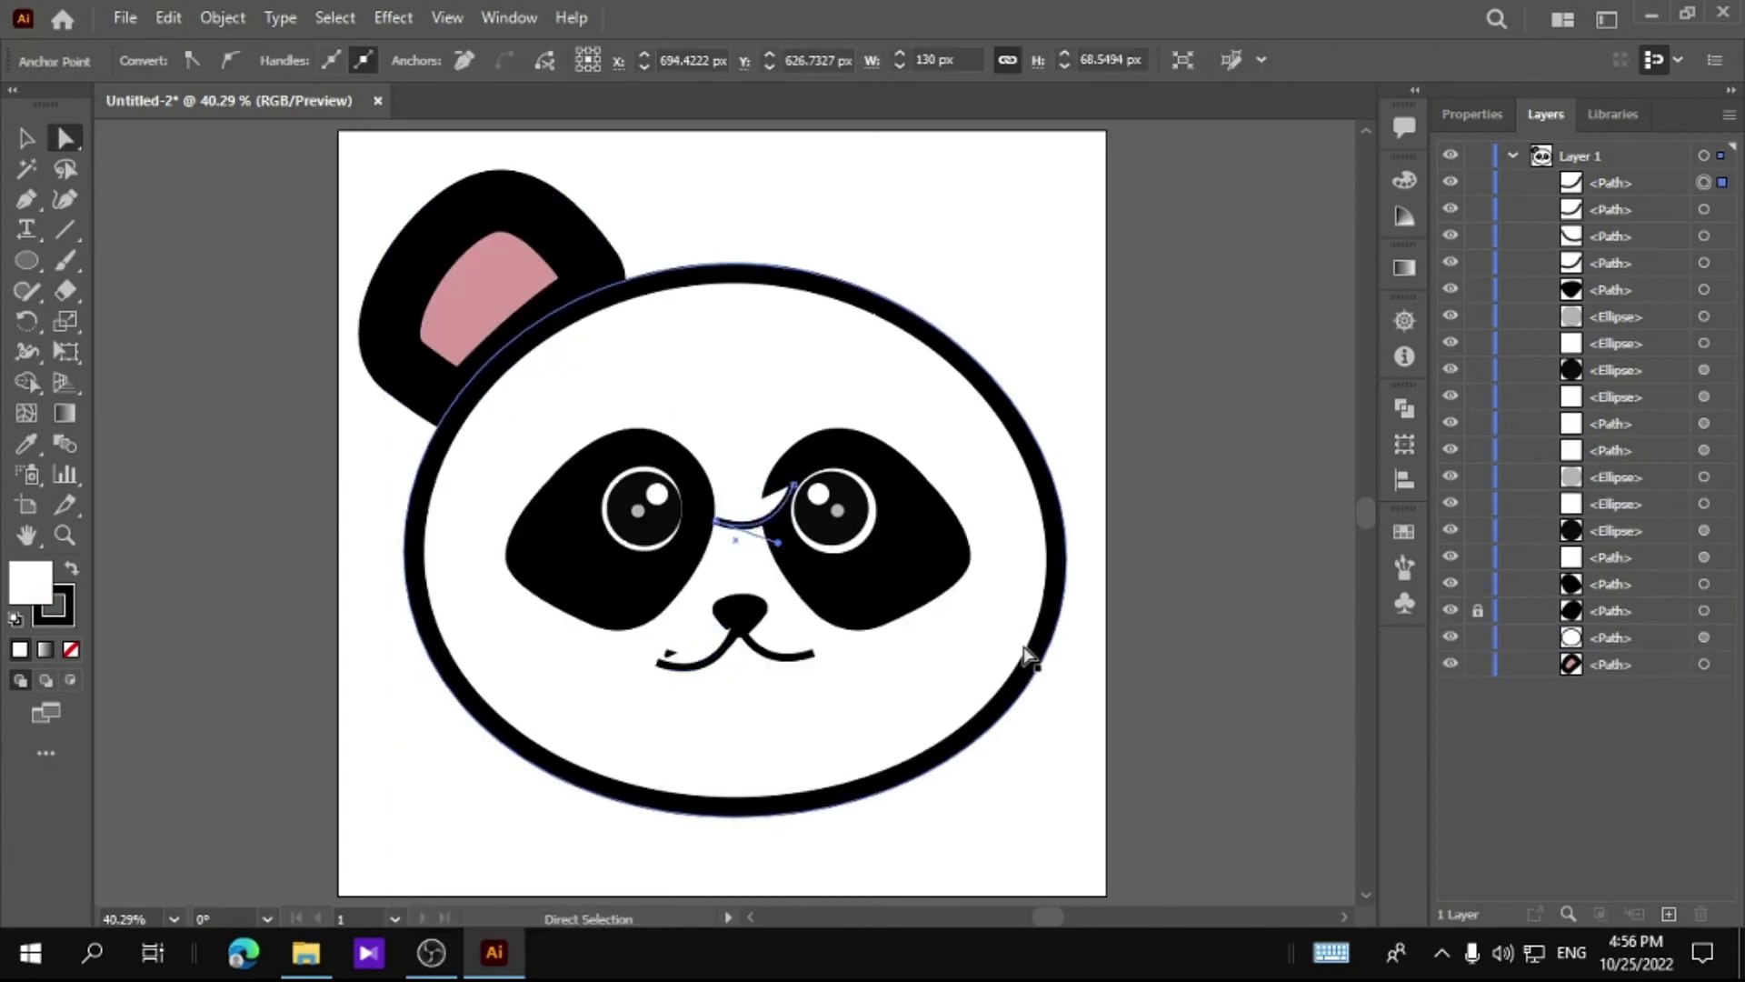
key("Delete")
left_click(912, 218)
Duplicate the left ear toward the right side of the head and reflect the copy across the vertical axis
left_click_drag(414, 368, 812, 344)
right_click(811, 344)
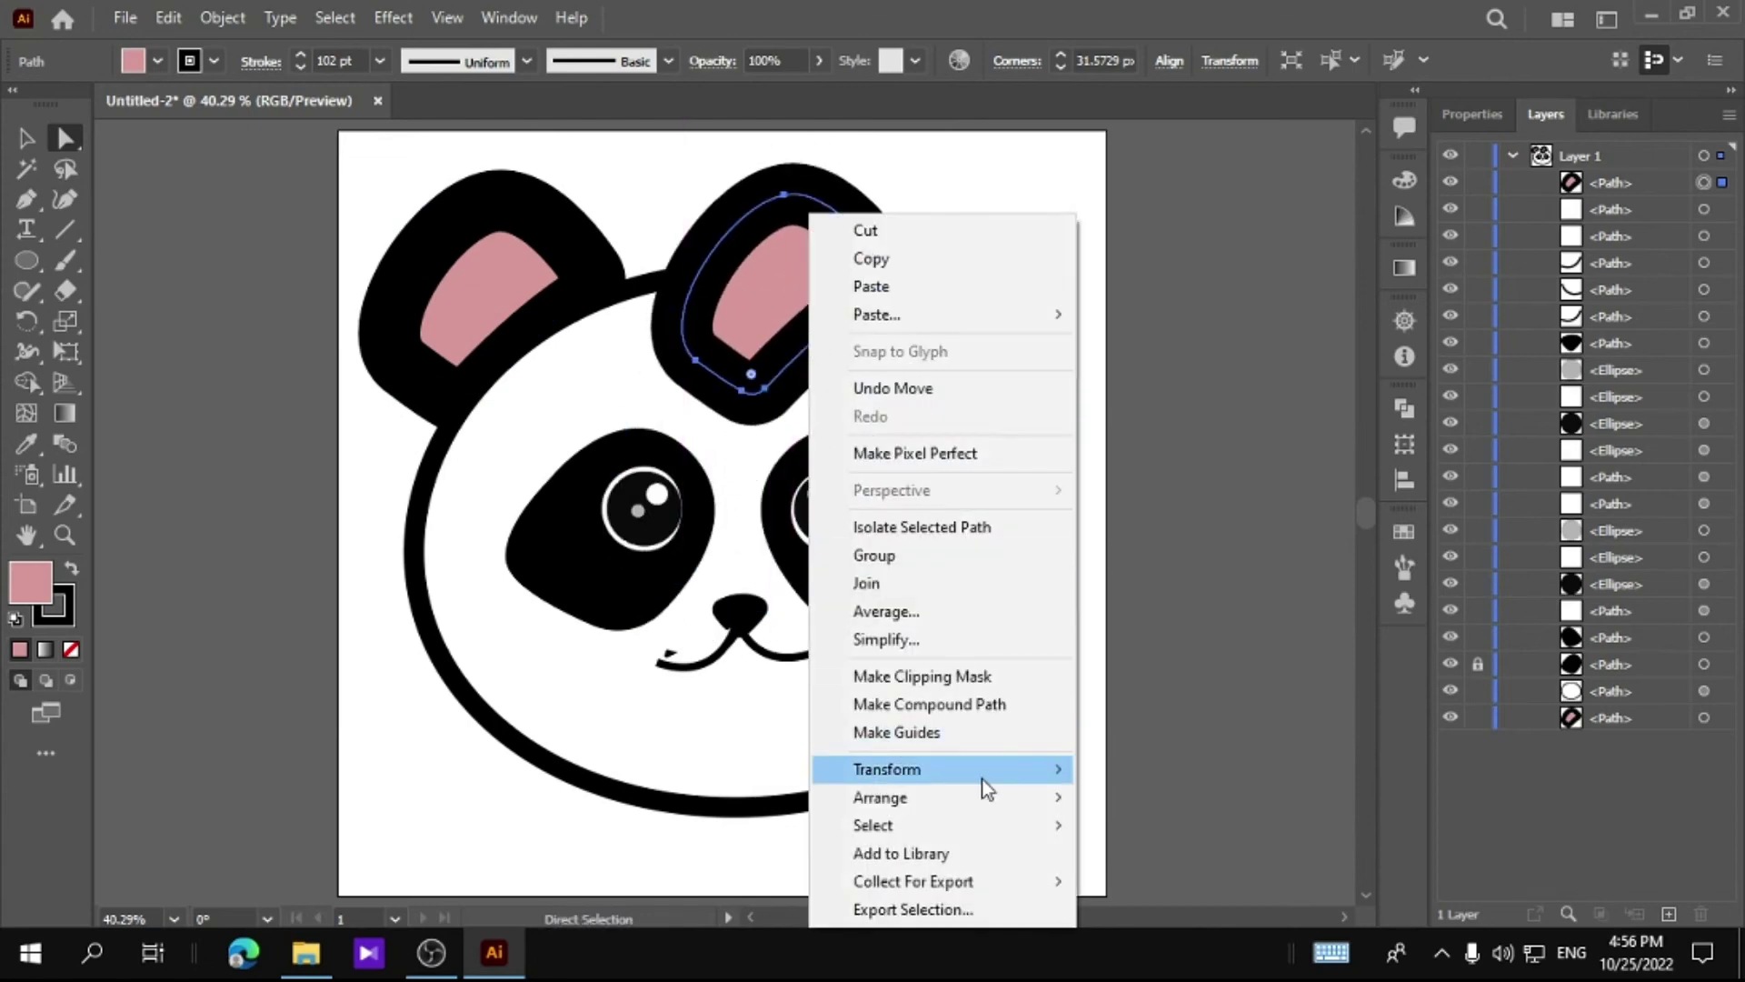
mouse_move(991, 771)
left_click(1211, 663)
left_click(877, 636)
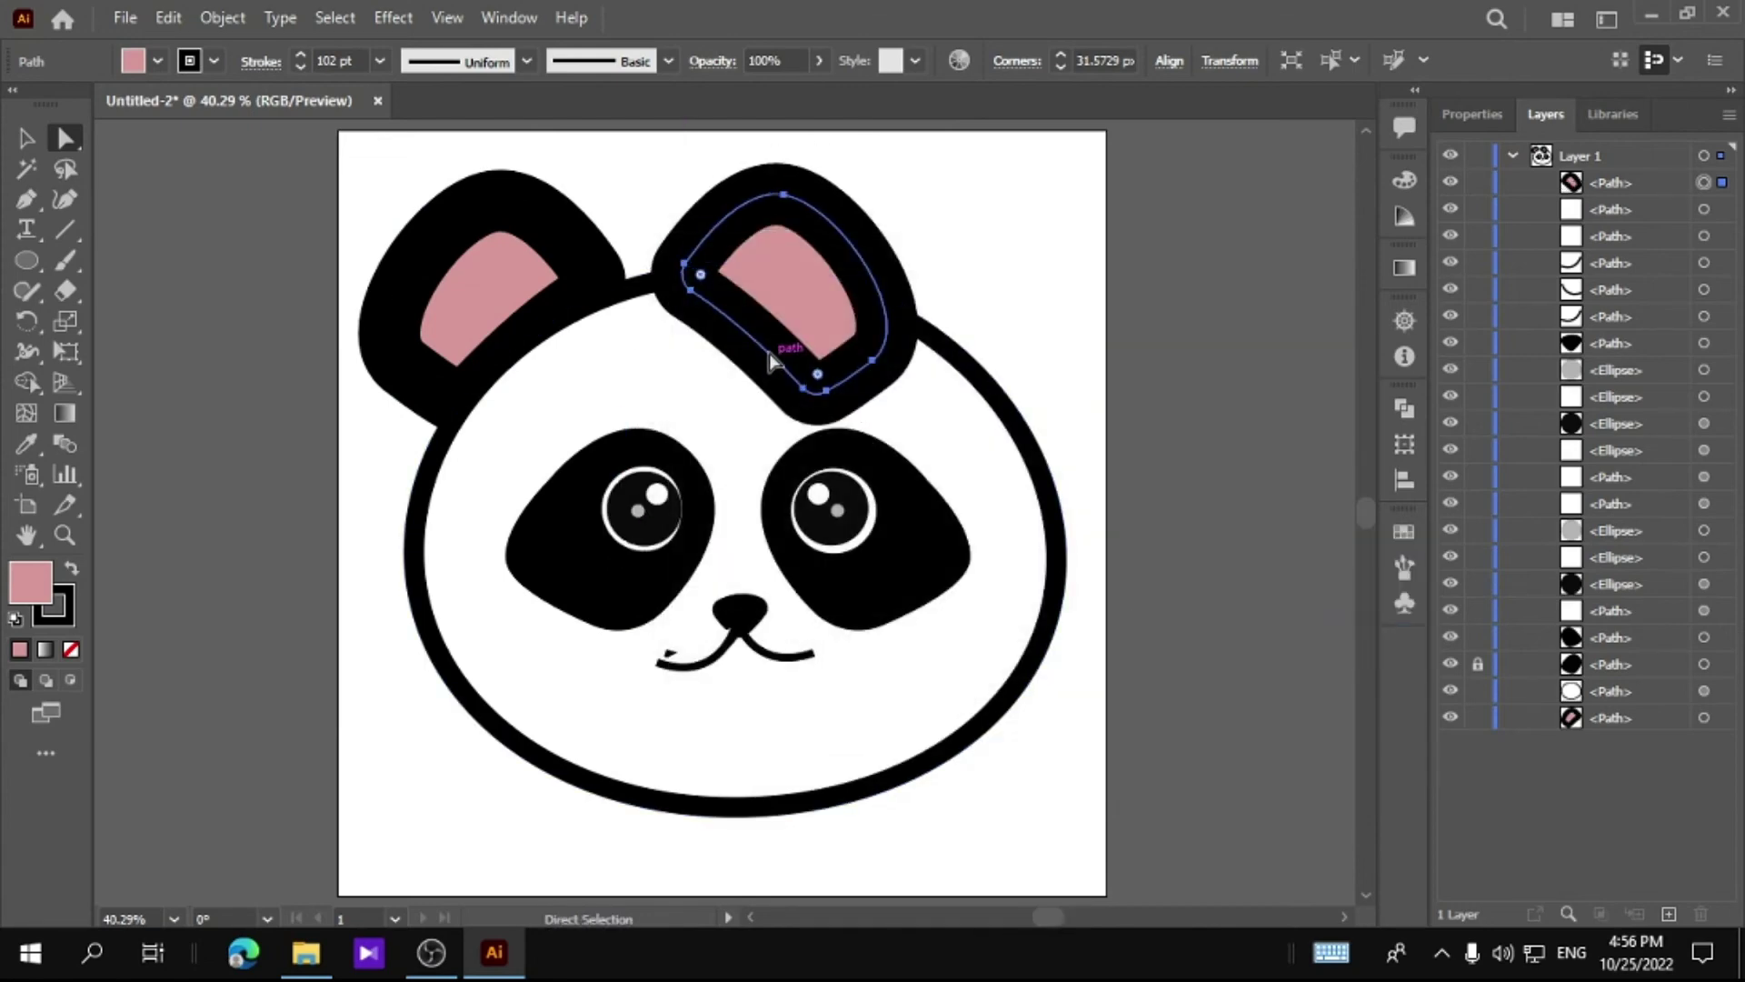
Position the reflected ear on the head's upper right and send it behind the head
left_click_drag(779, 351, 962, 362)
left_click_drag(1166, 345, 1166, 346)
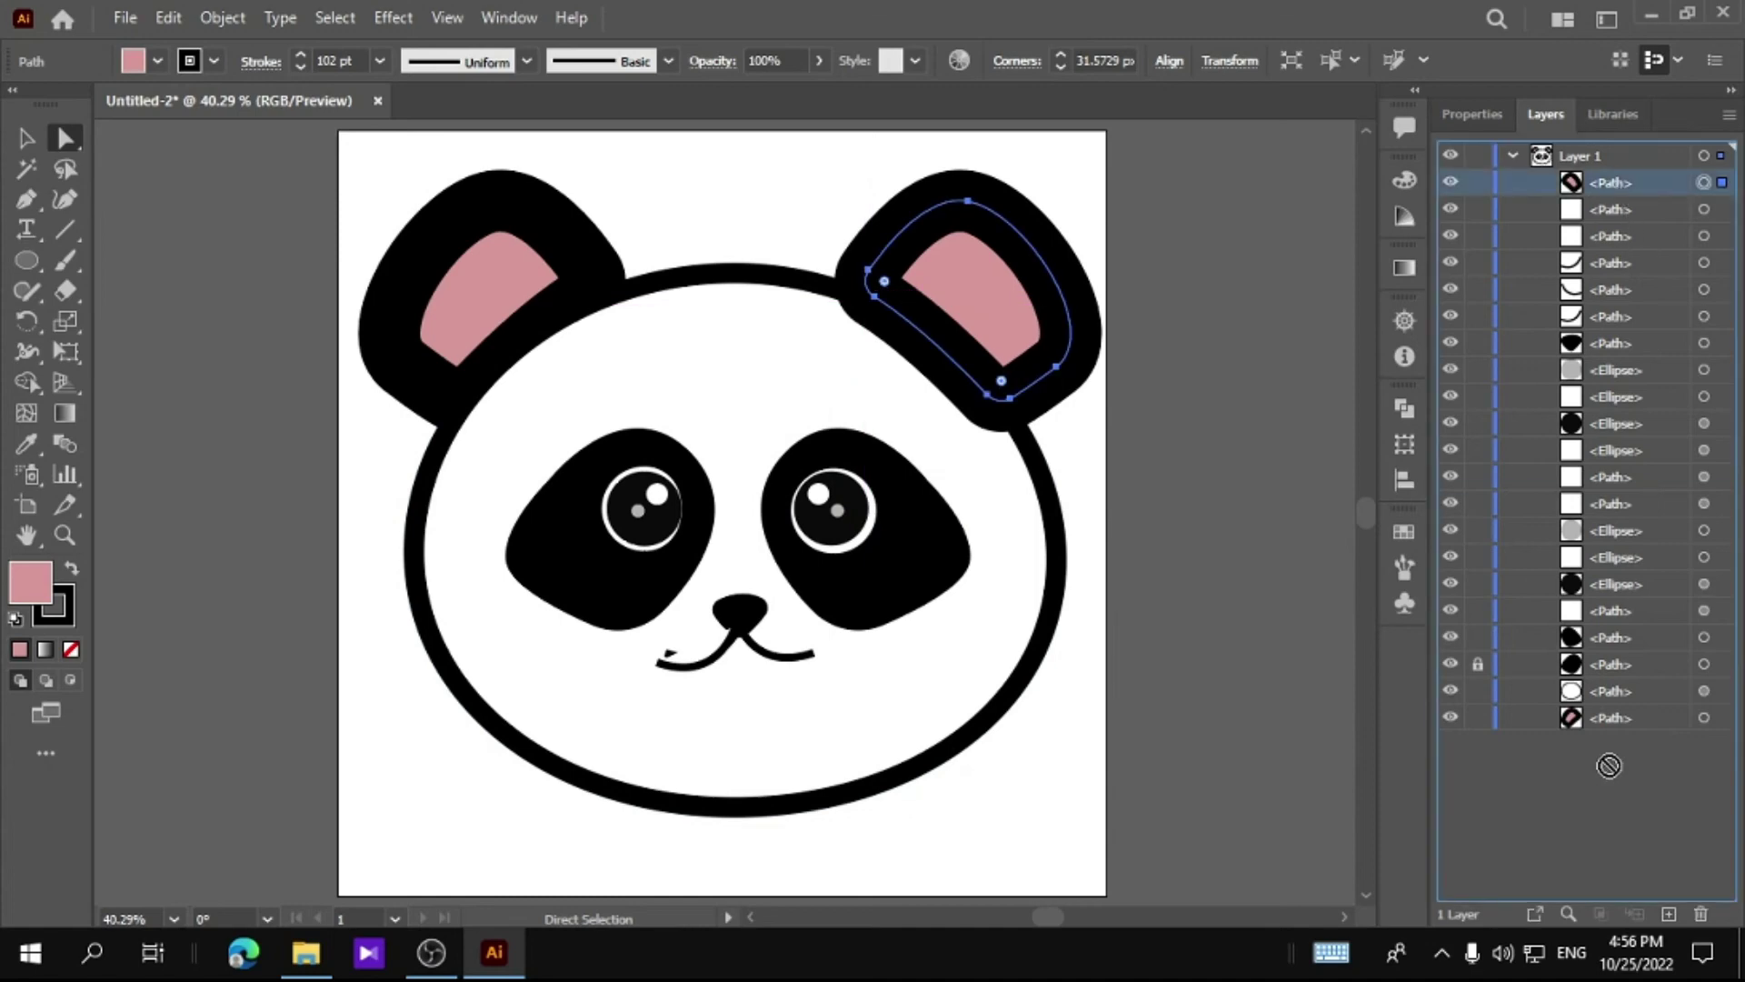
key("ctrl+shift+bracketleft")
left_click(1067, 401)
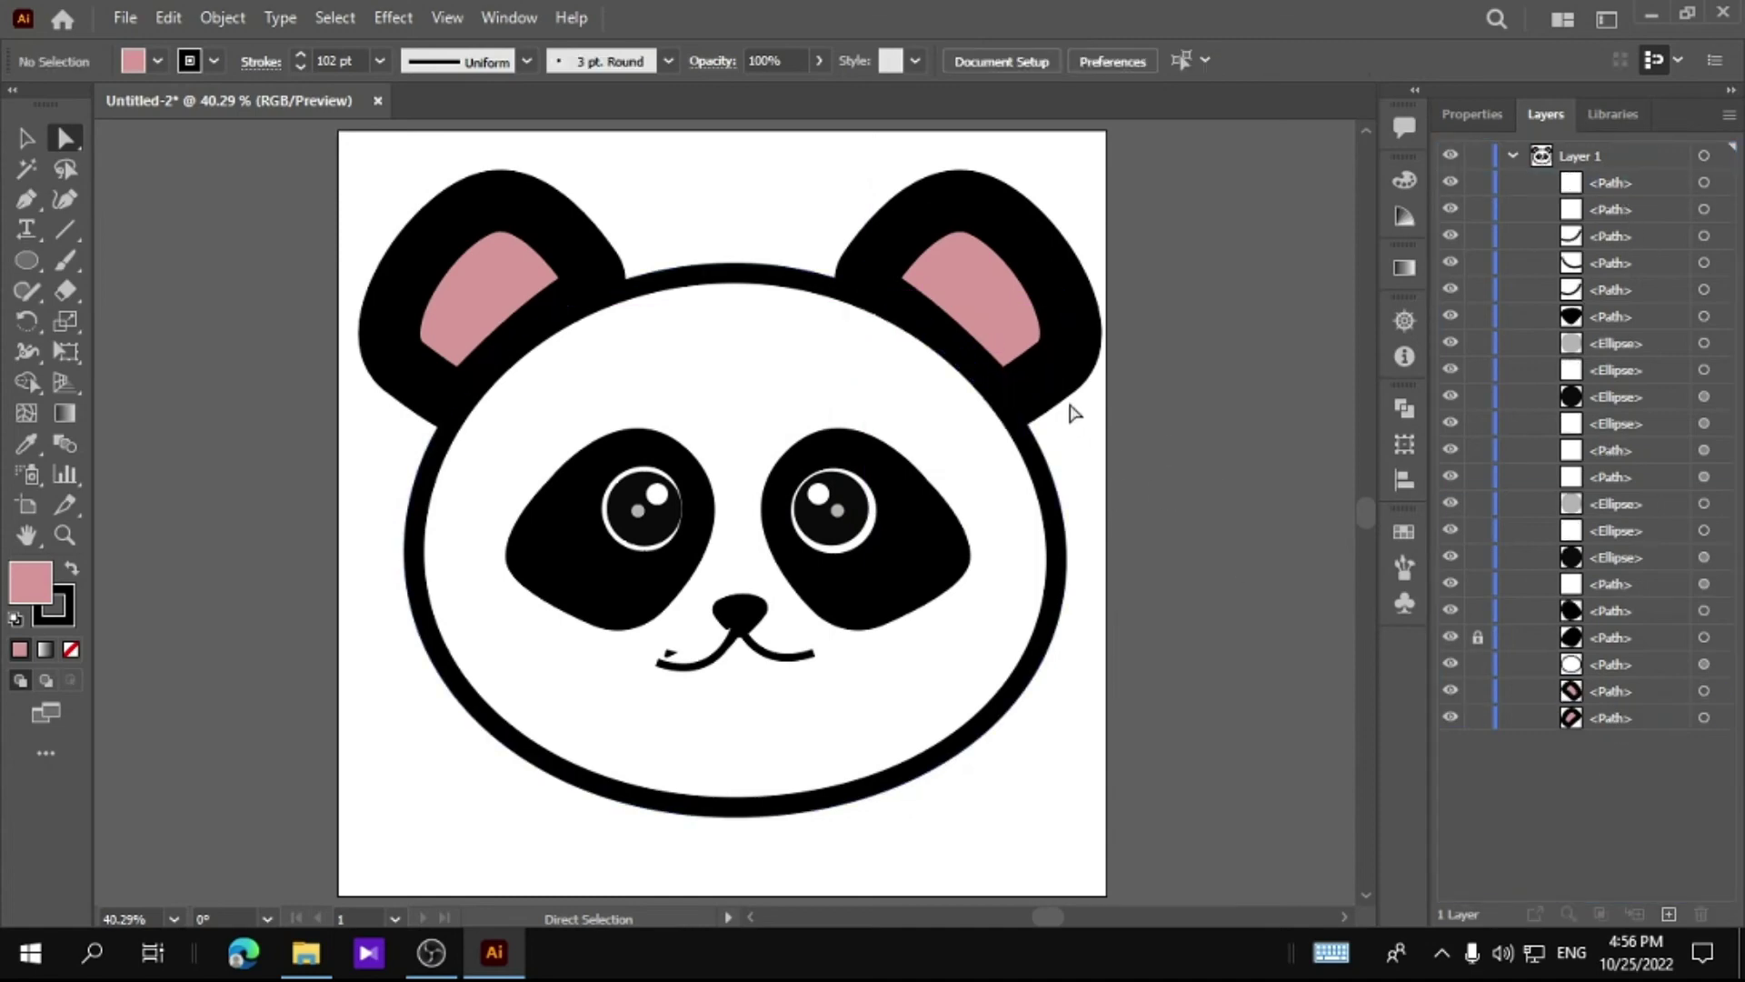
Move both ears down closer to the head, shifting the left ear slightly inward as well
left_click_drag(964, 352, 982, 362)
left_click(1268, 431)
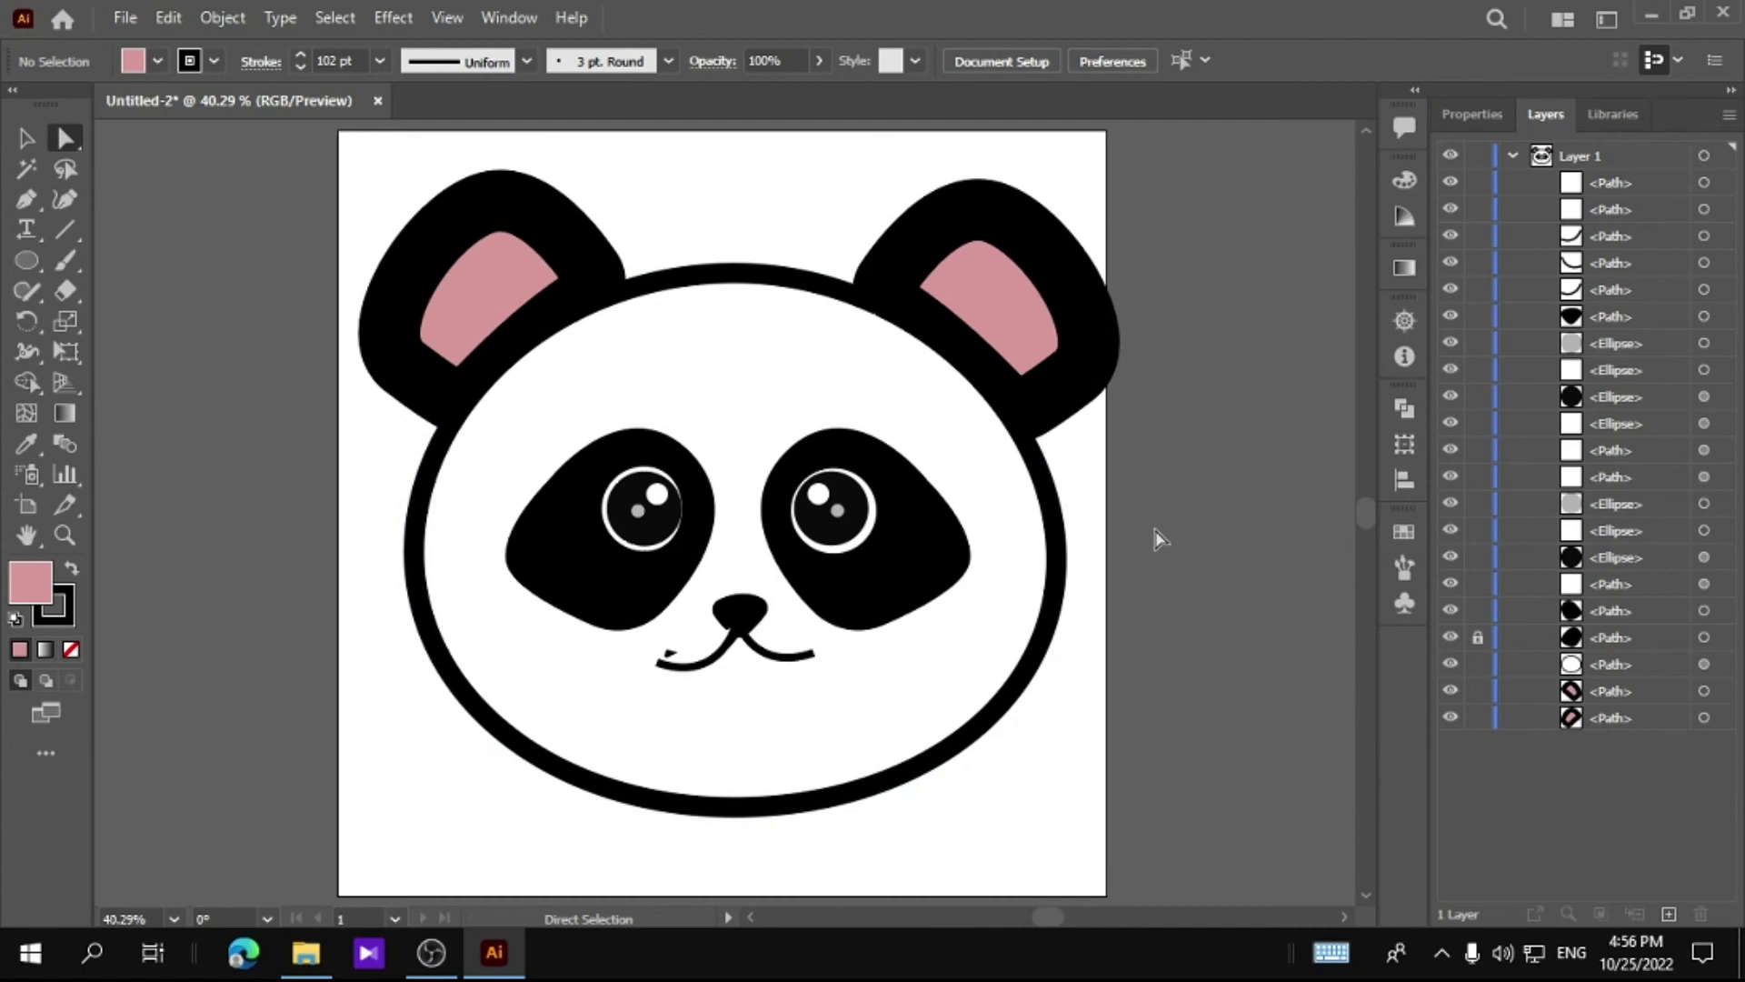
mouse_move(984, 372)
left_mouse_down()
mouse_move(1001, 343)
mouse_move(982, 378)
left_mouse_up()
left_click_drag(412, 366, 433, 394)
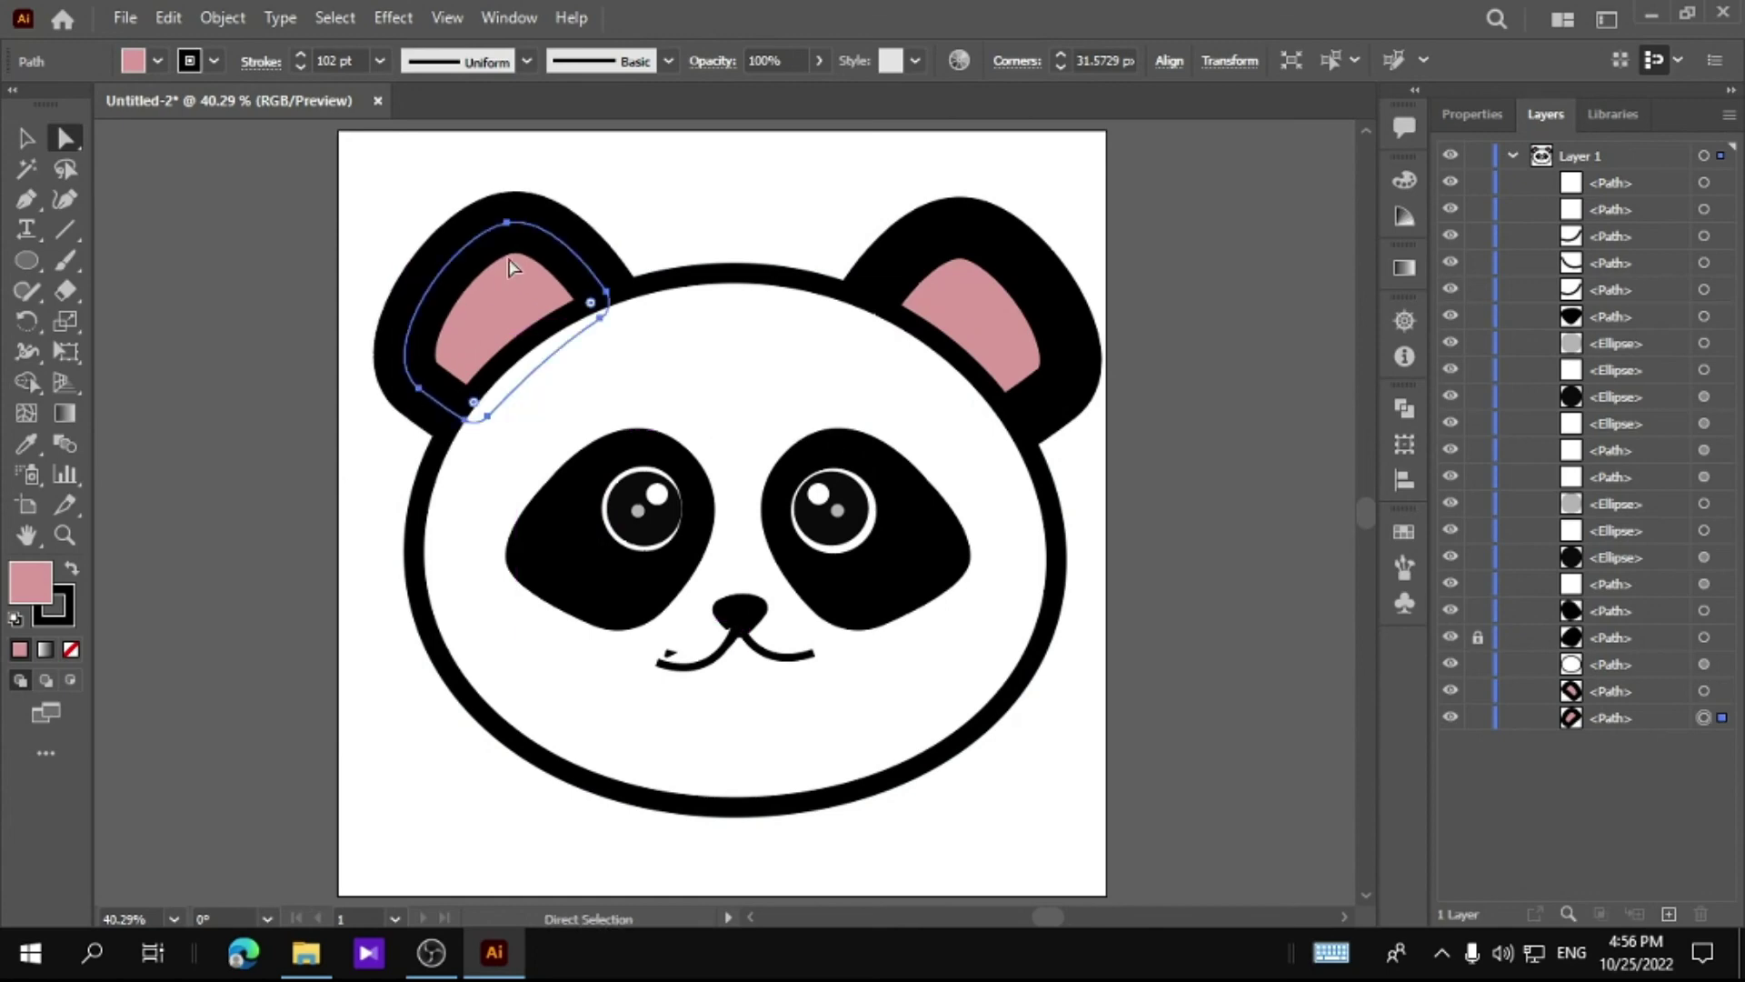
Lower the top anchor points of both ears slightly to make the ears shorter
left_click(507, 232)
left_click_drag(551, 229, 553, 240)
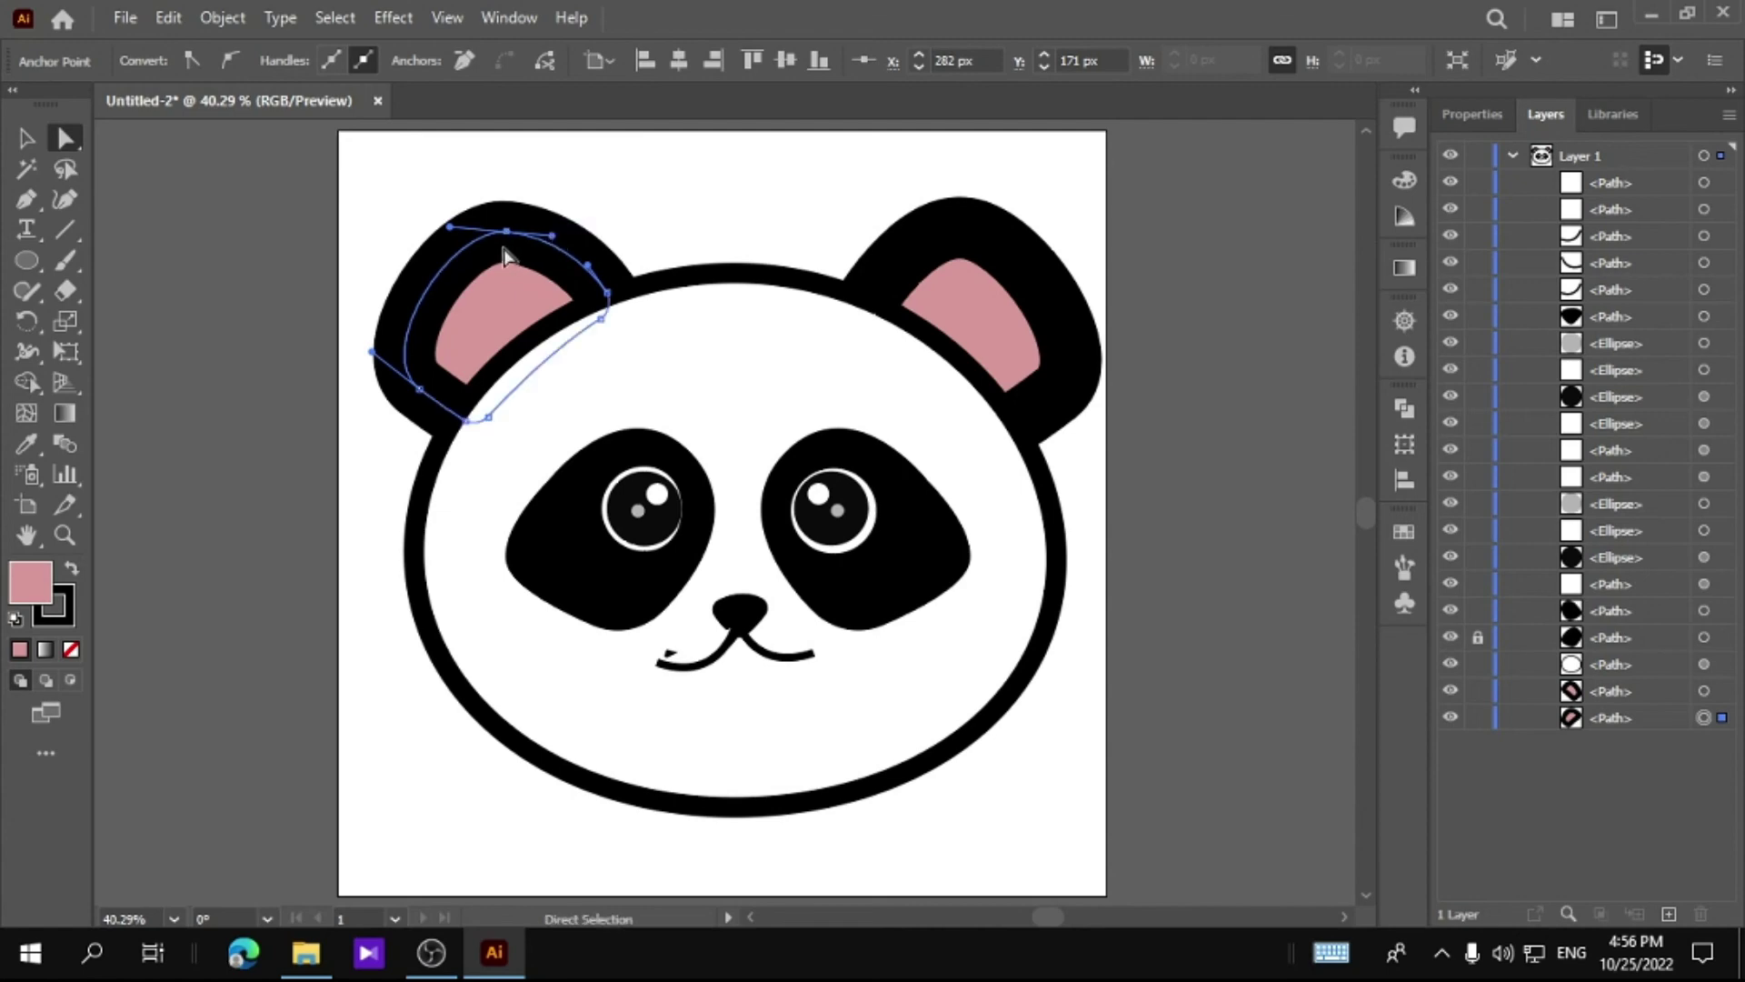
left_click(969, 235)
left_click_drag(969, 233, 971, 242)
left_click(1037, 204)
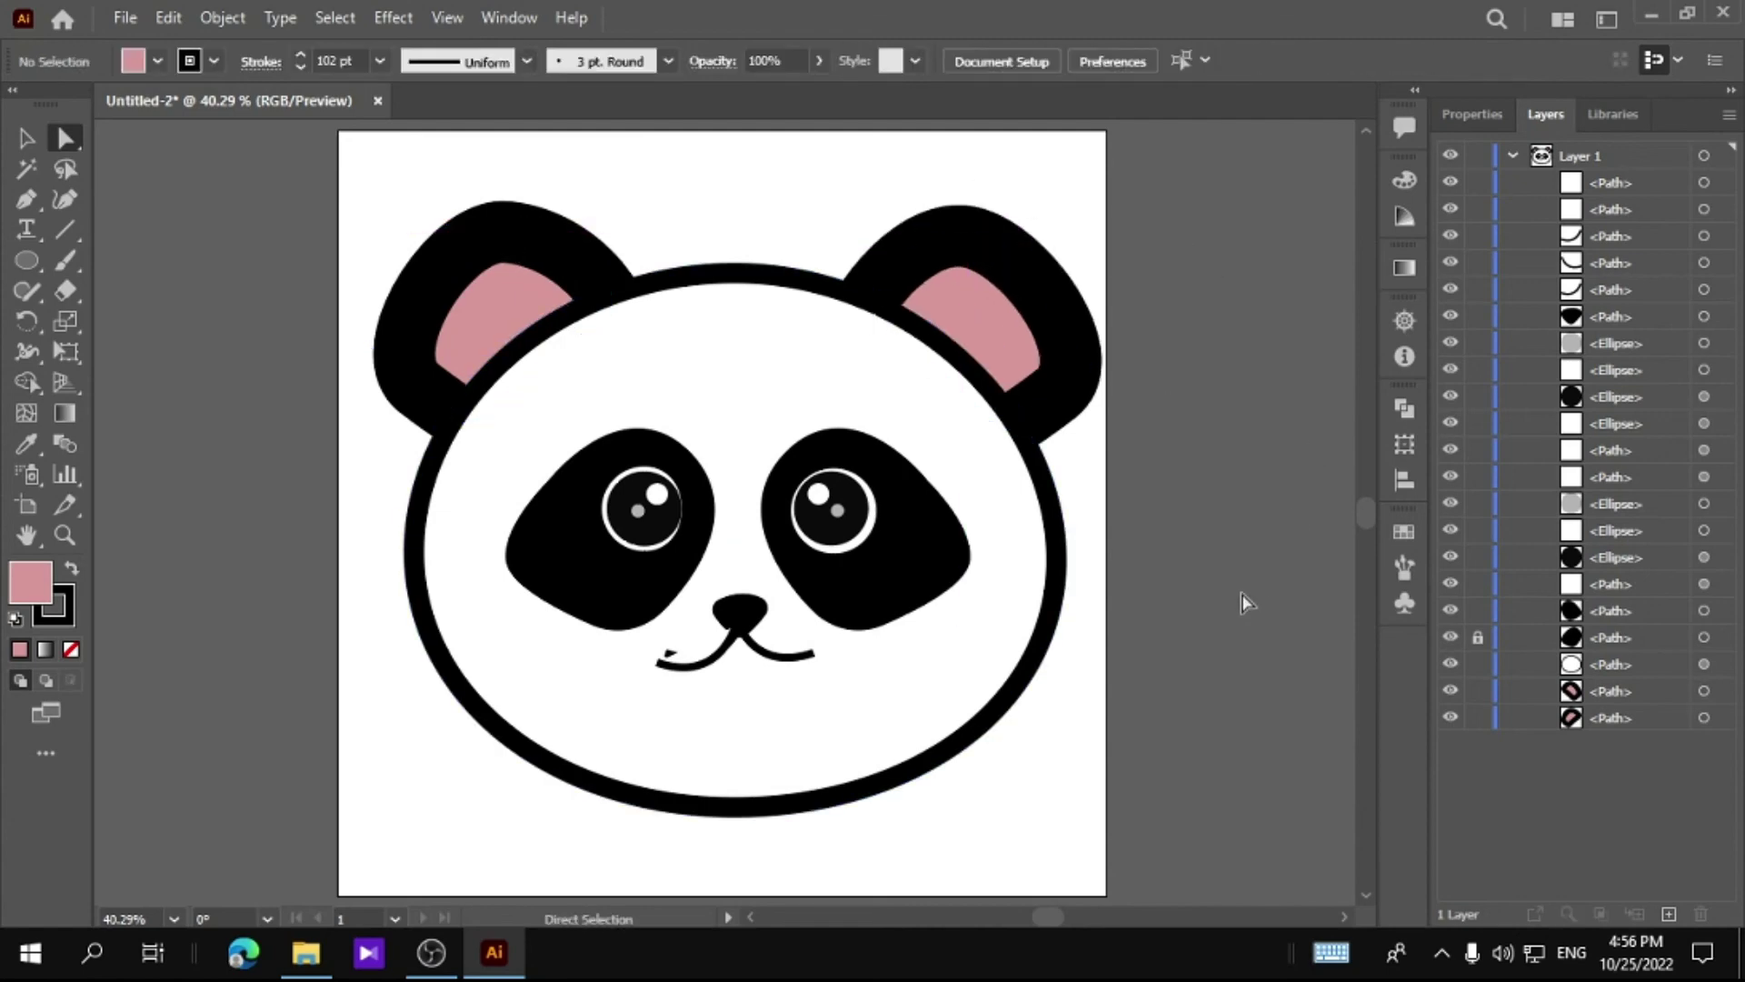
Lower the left ear's top anchor a bit more and adjust its handles to round the outer curve
left_click(483, 343)
left_click_drag(507, 229, 444, 244)
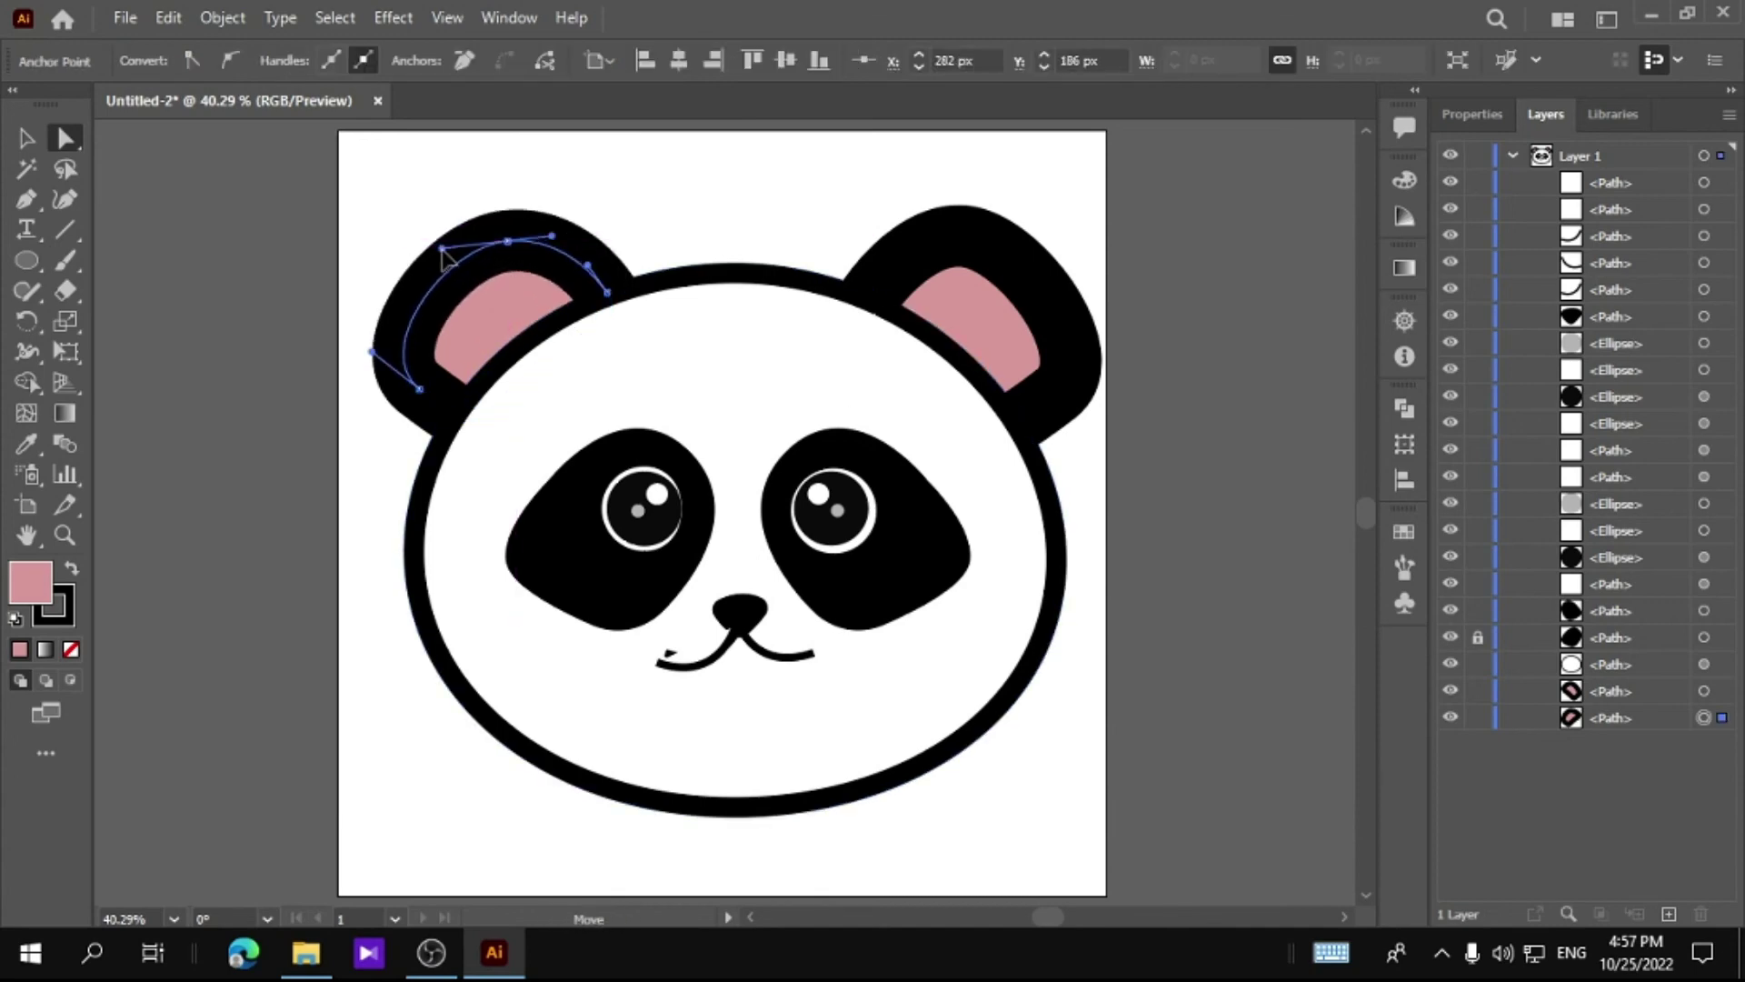
left_click_drag(372, 351, 383, 344)
left_click(1113, 412)
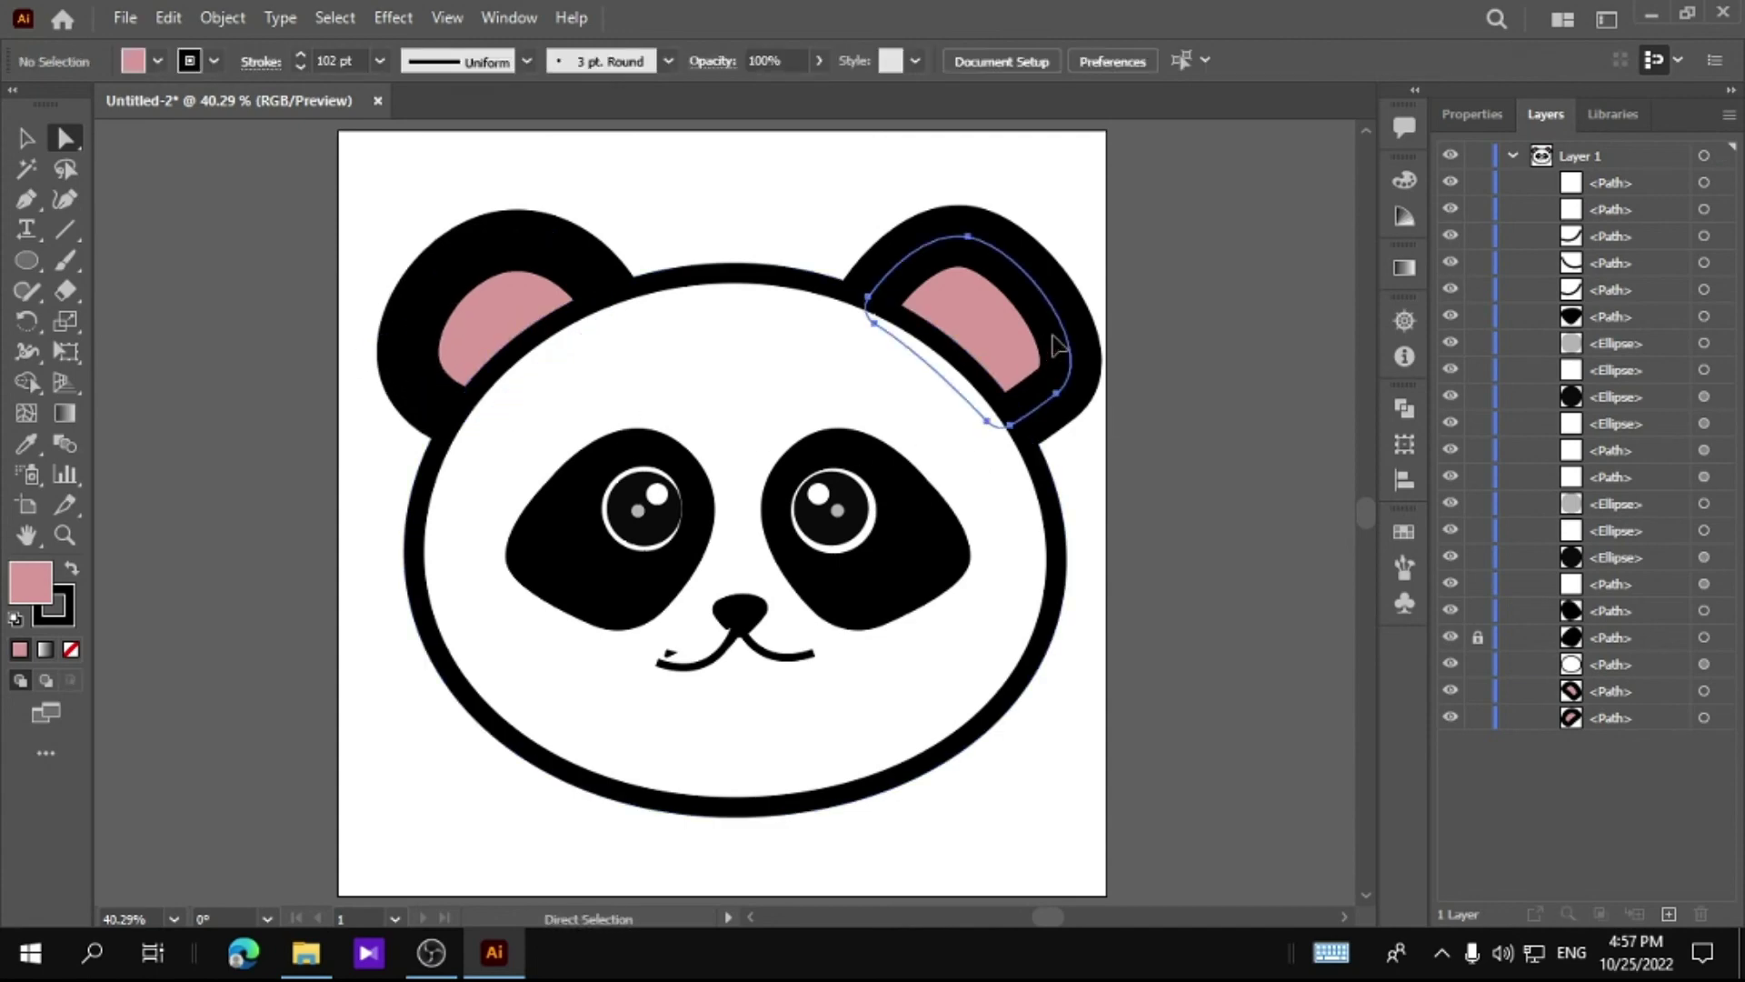
Adjust the handles of the right ear's outer and top anchors to give it a rounder curve like the left ear
left_click(1057, 393)
left_click_drag(1107, 360, 1092, 345)
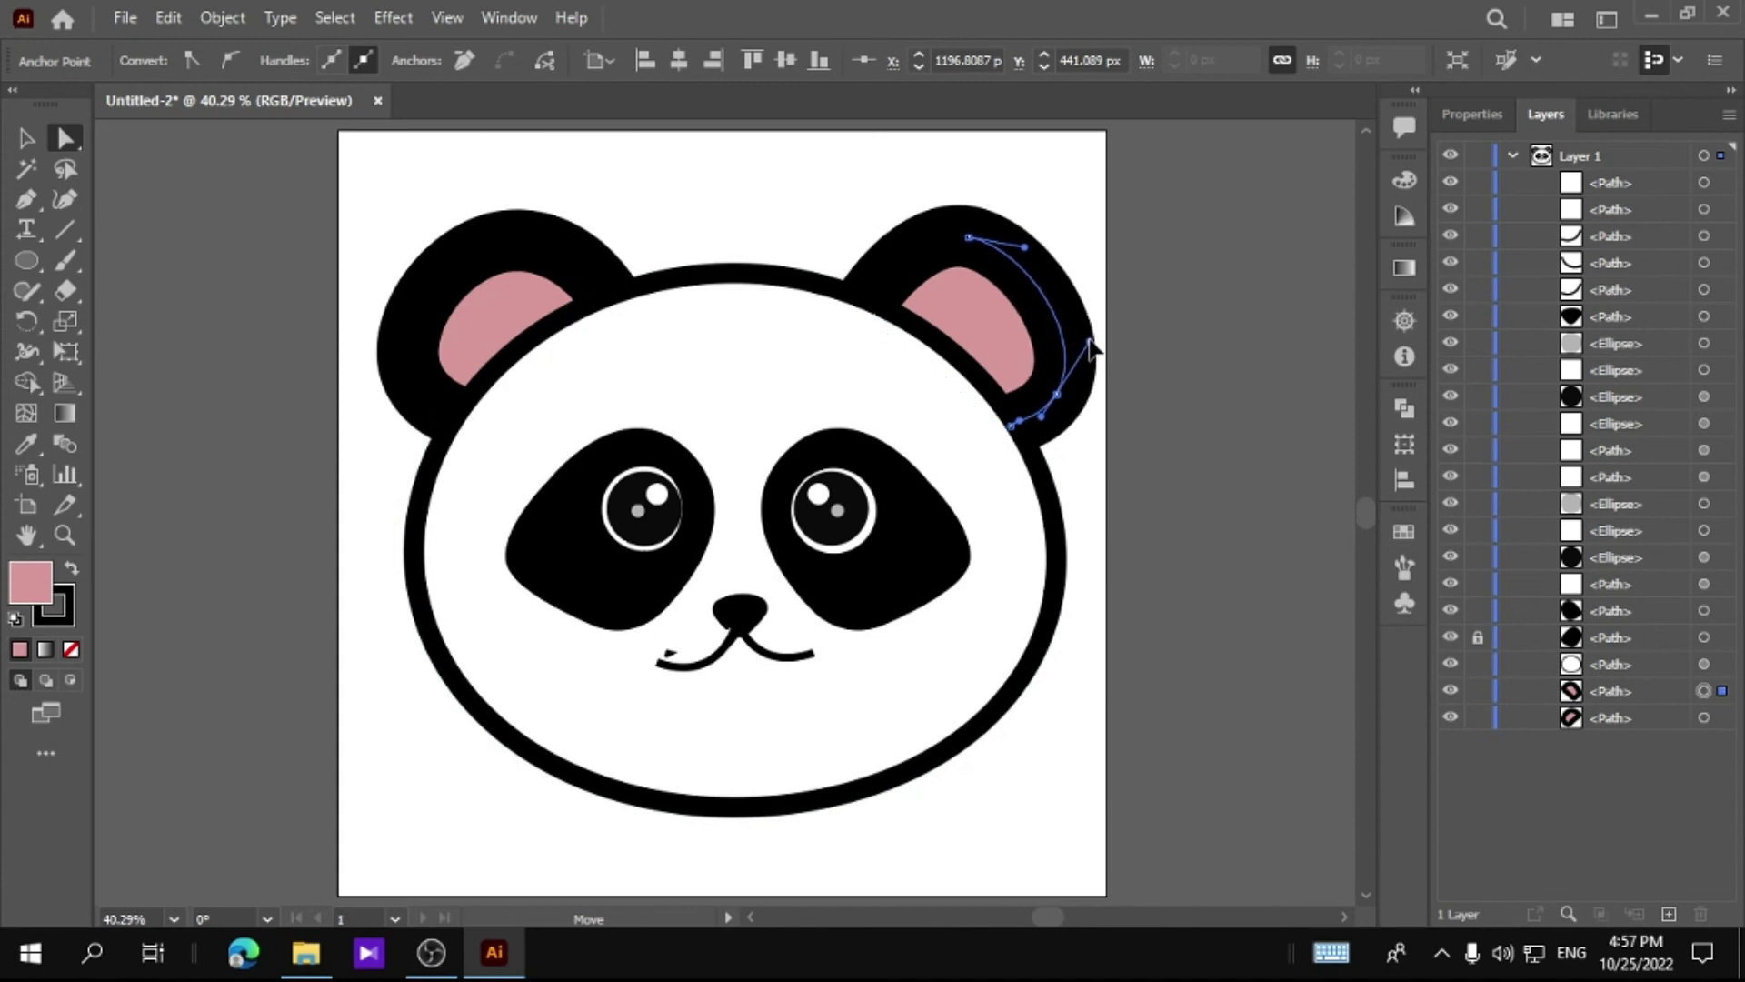
left_click_drag(929, 232, 908, 231)
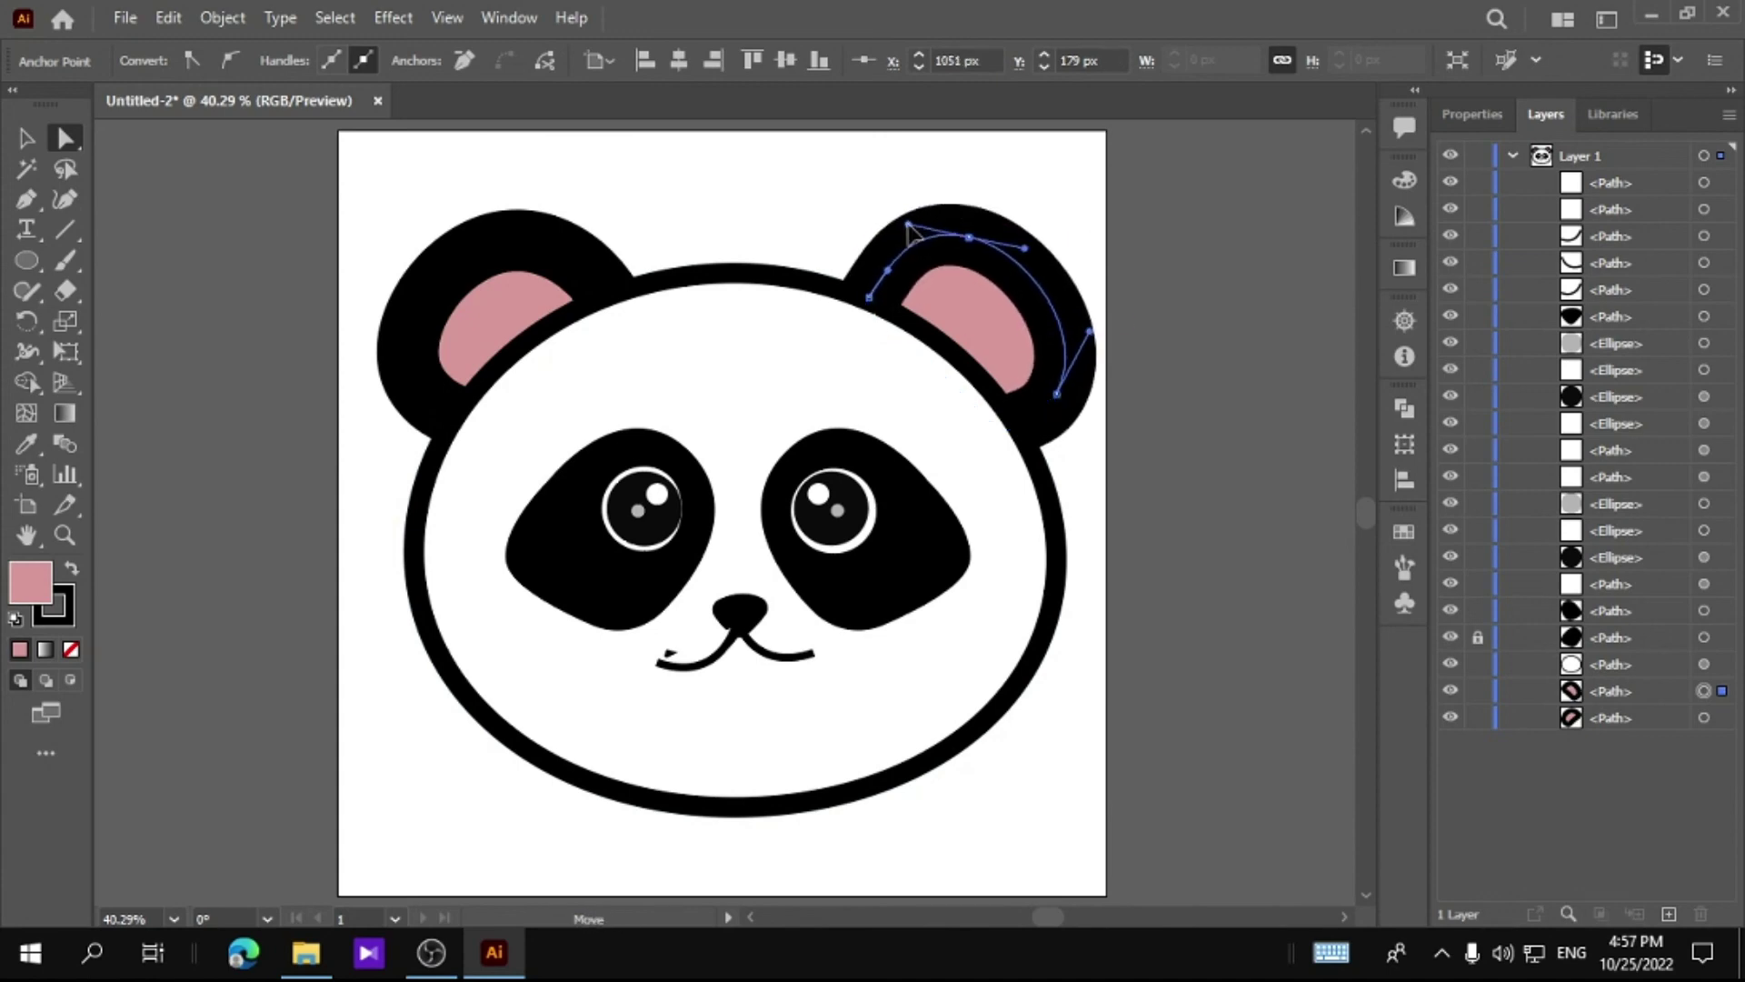
left_click(1182, 387)
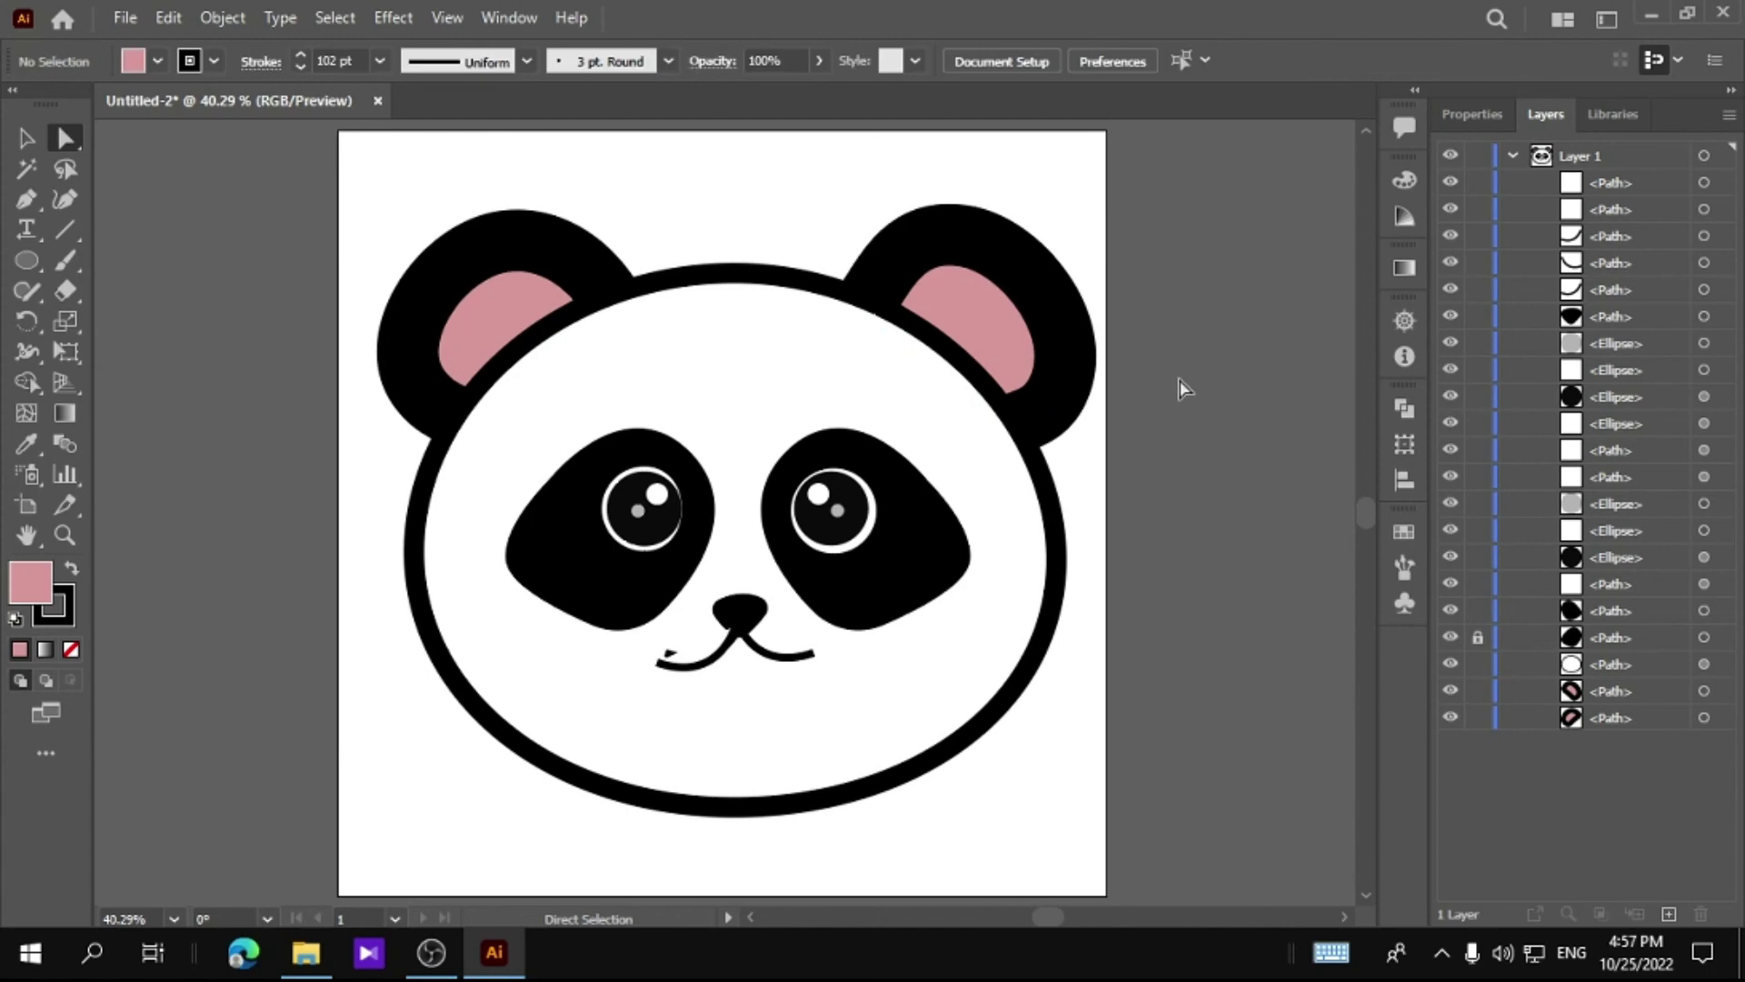
Draw a pink cheek ellipse of about 106 × 61 px on the face's lower right, without a stroke
mouse_move(900, 656)
left_mouse_down()
mouse_move(962, 701)
mouse_move(991, 695)
left_mouse_up()
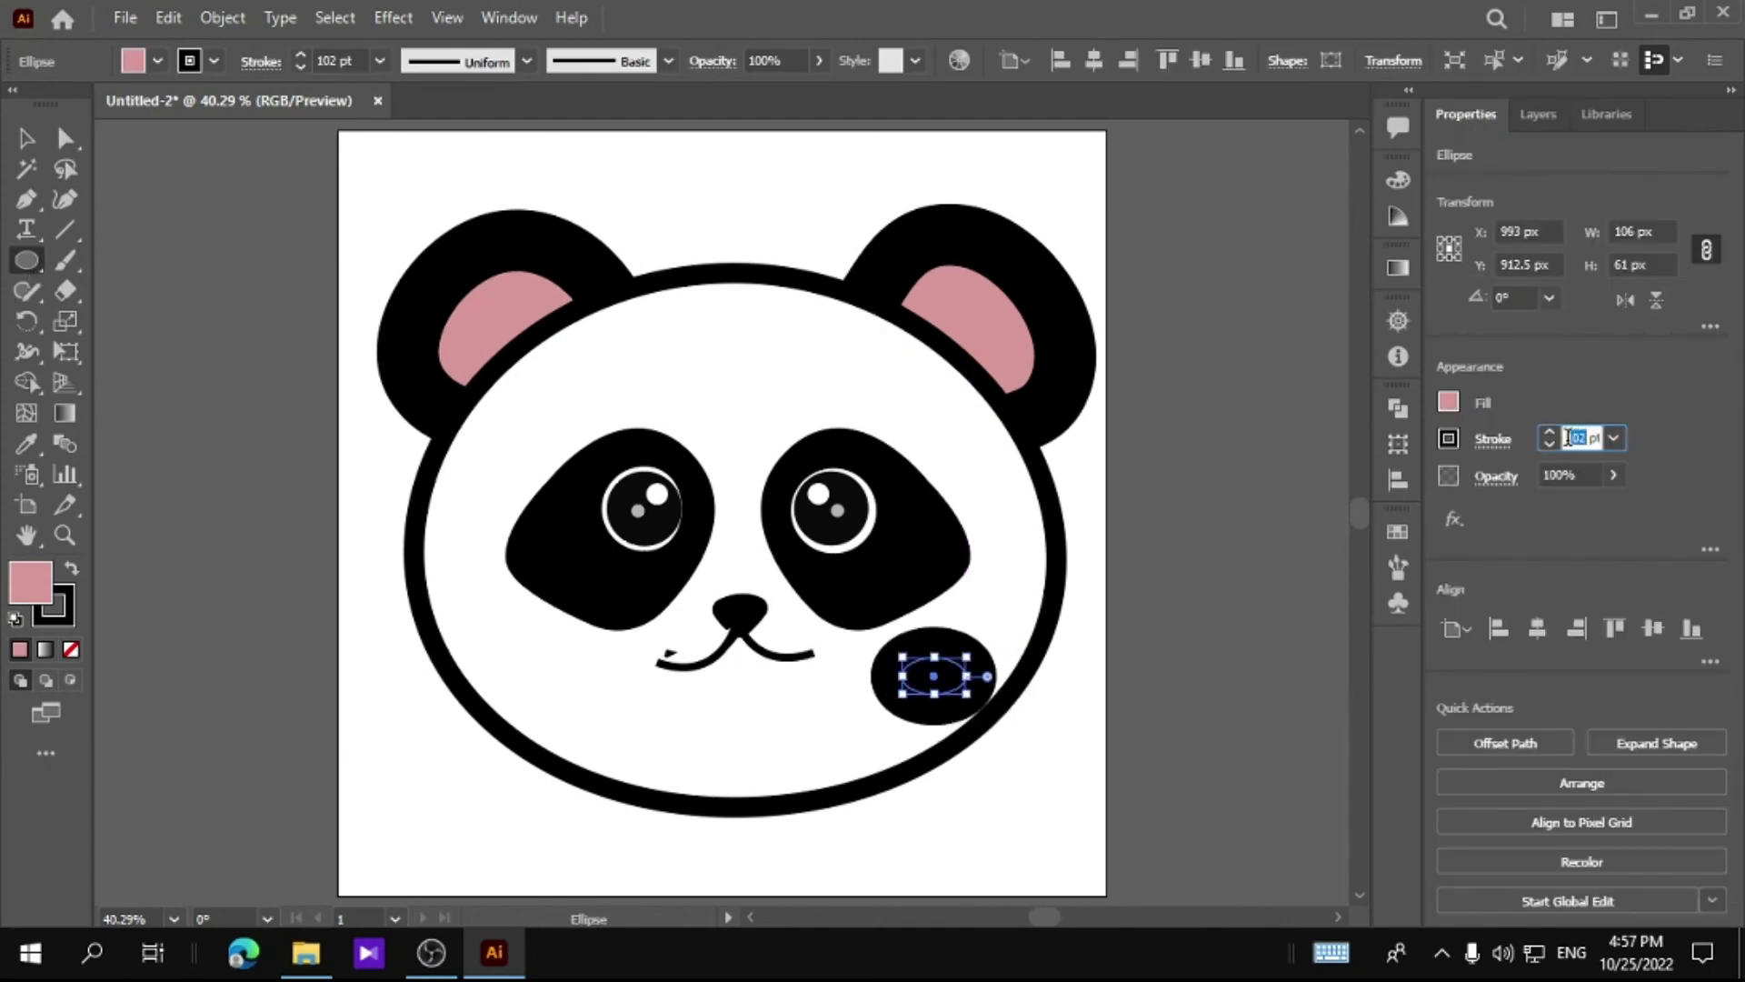
type("0")
key("Return")
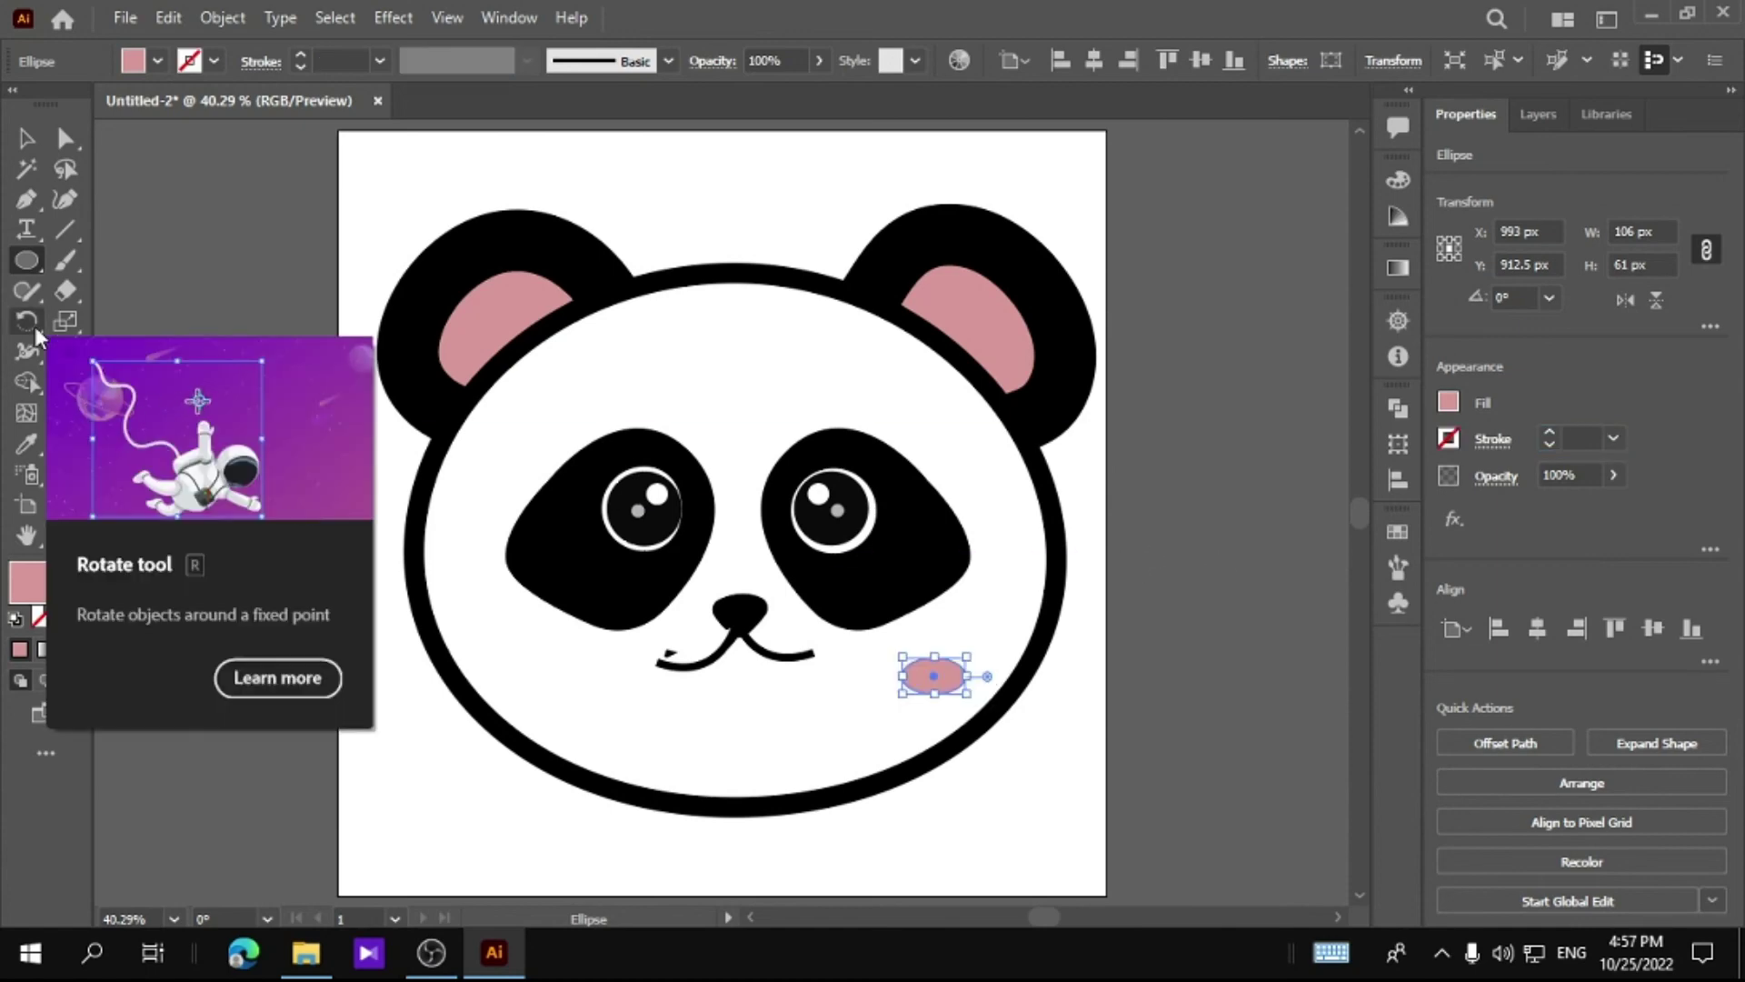
Enlarge and tilt the cheek ellipse, and place a copy reflected across the vertical axis on the left cheek
key("v")
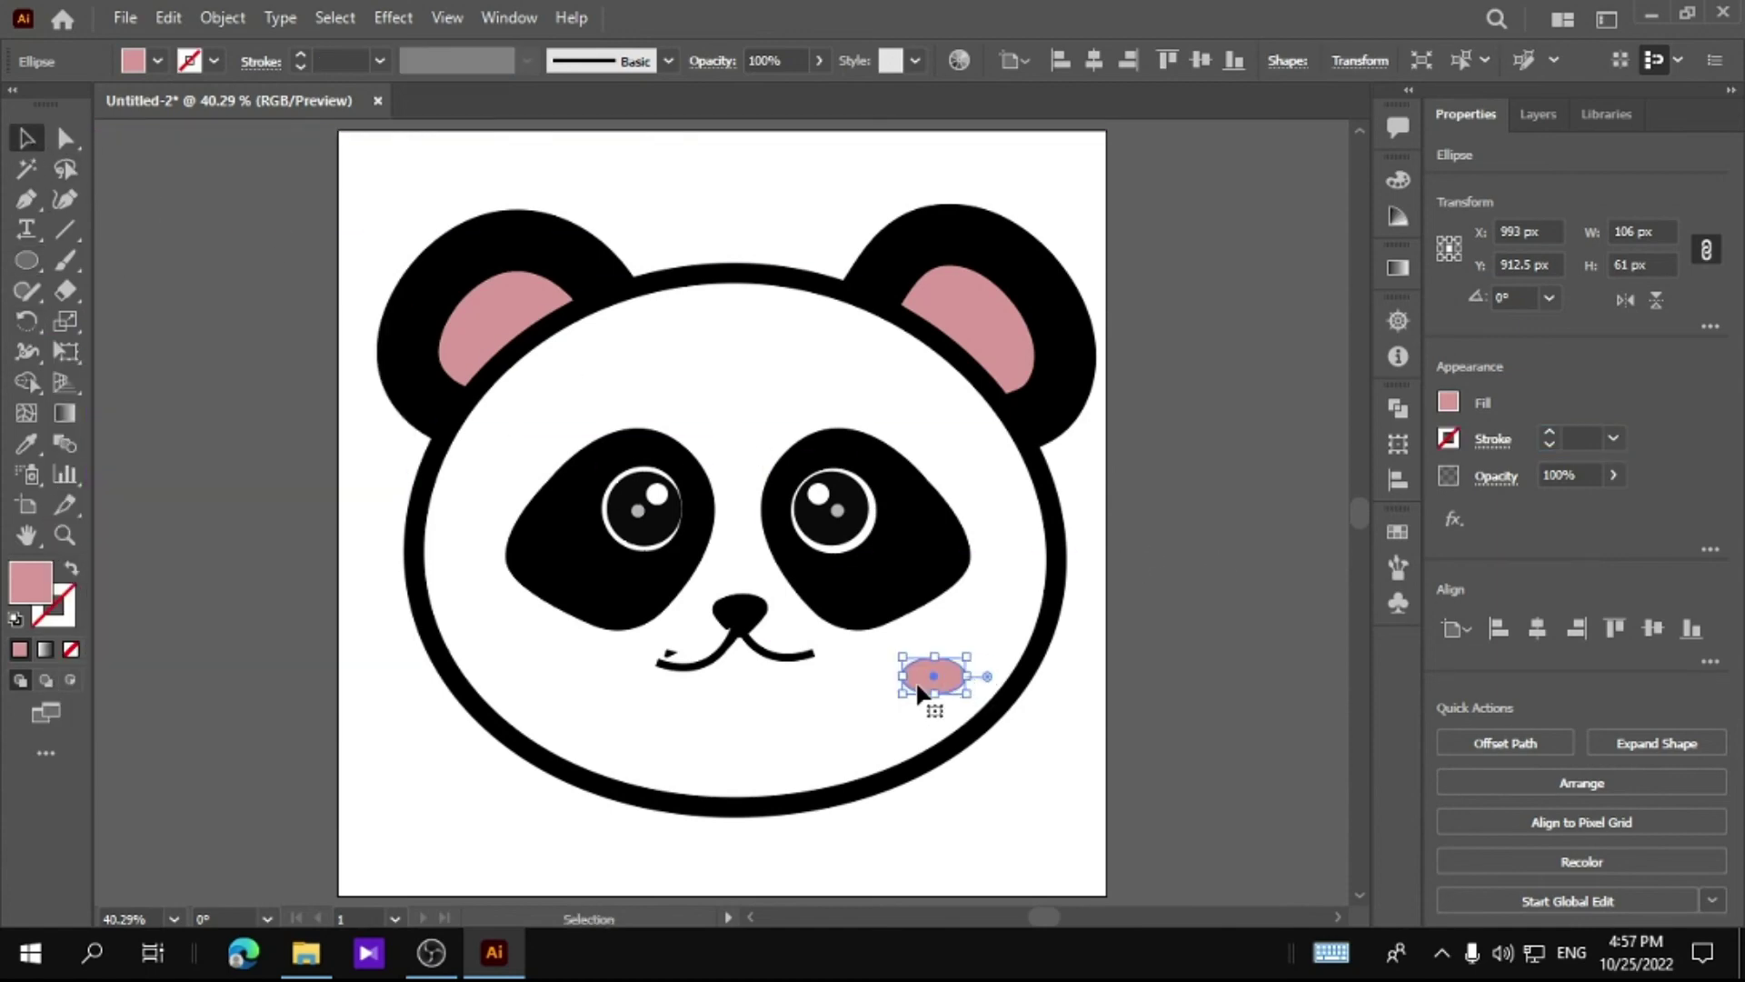
left_click_drag(902, 694, 551, 652)
right_click(744, 718)
left_click(1119, 655)
key("Return")
left_click(1205, 585)
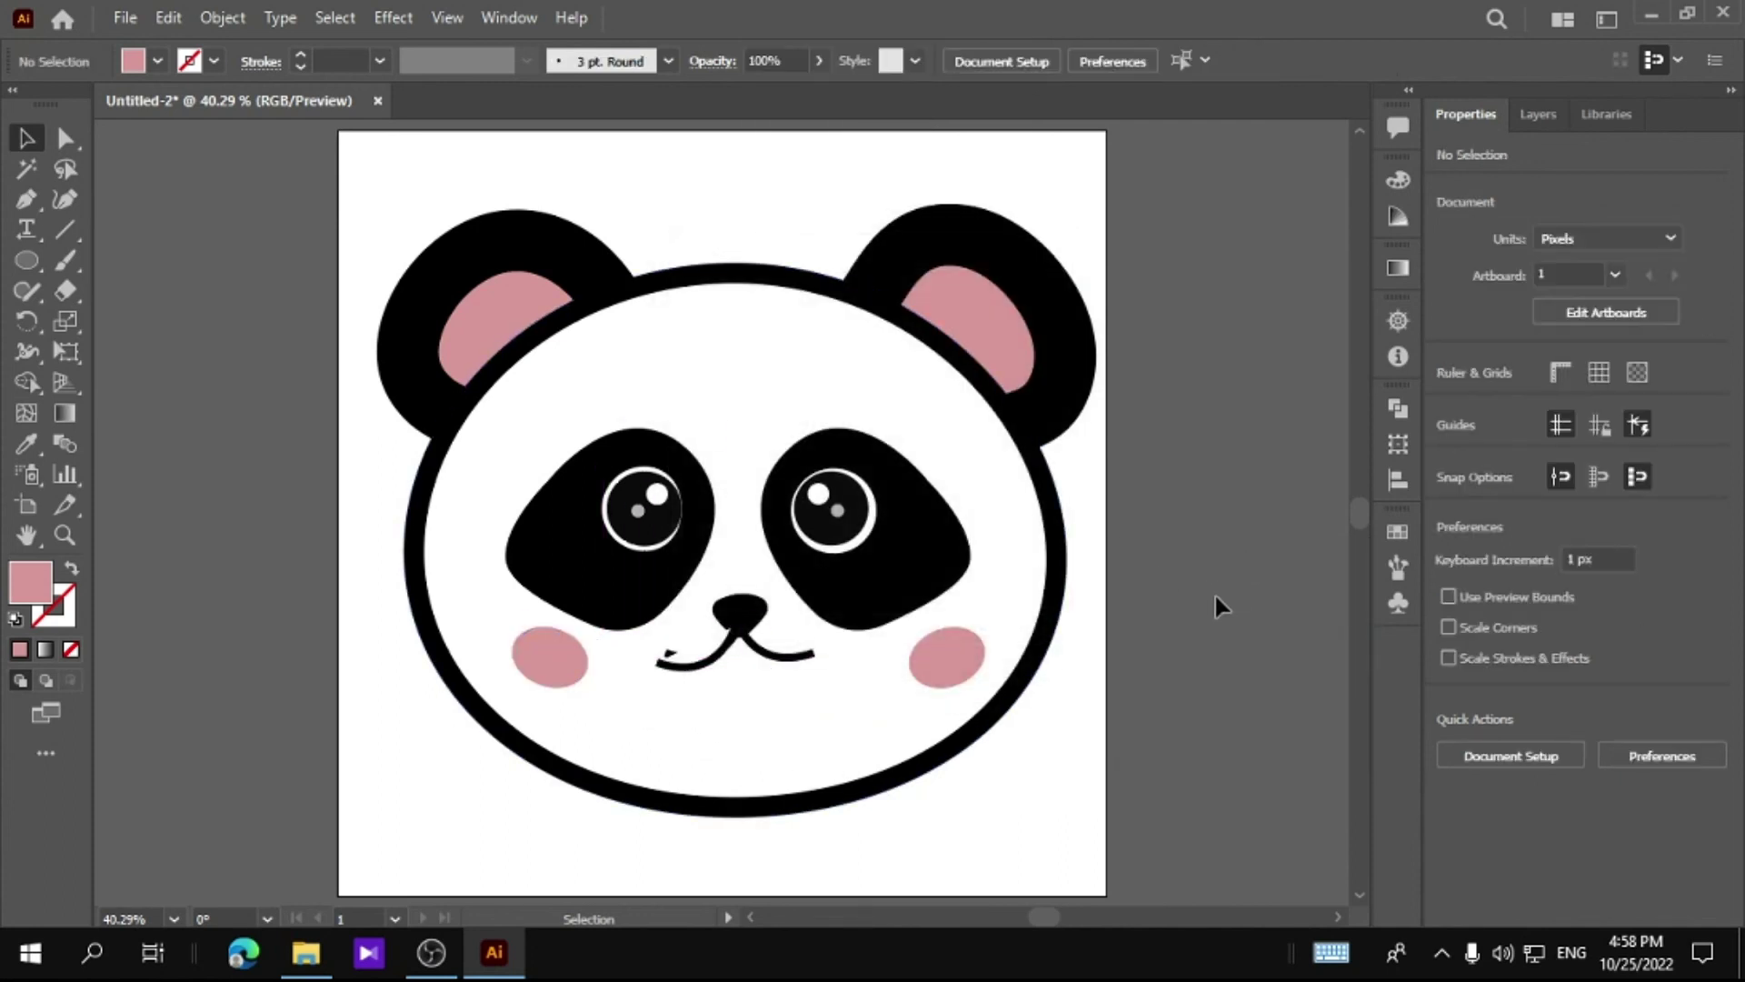